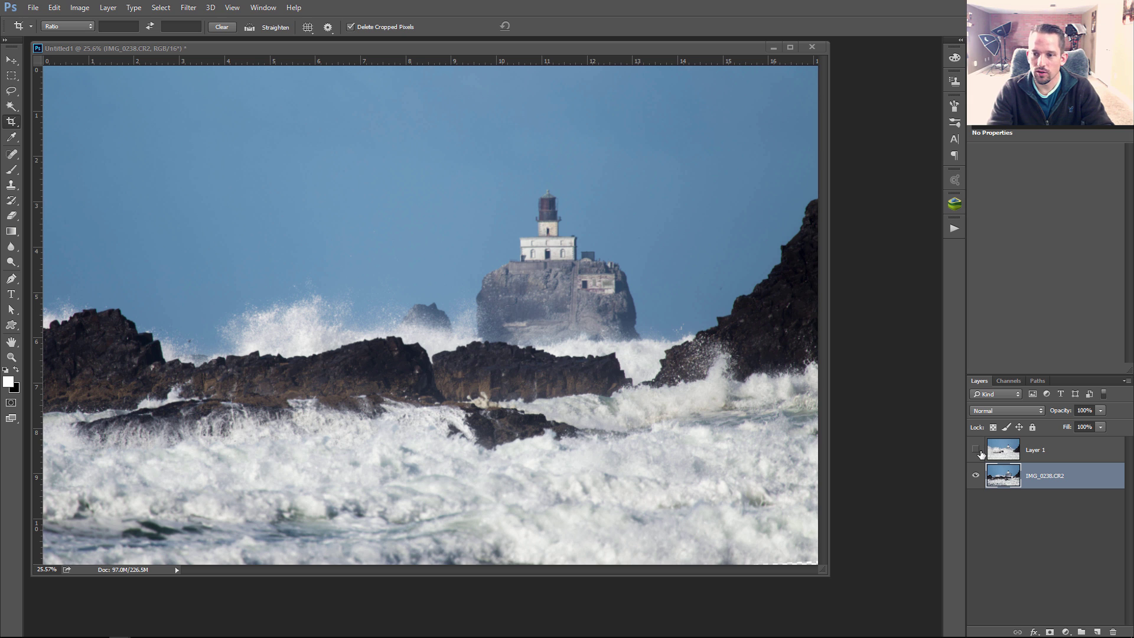
Turn on Layer 1's visibility so its crashing-wave photo shows over the lighthouse background
{"action": "left_click", "coordinate": [976, 449]}
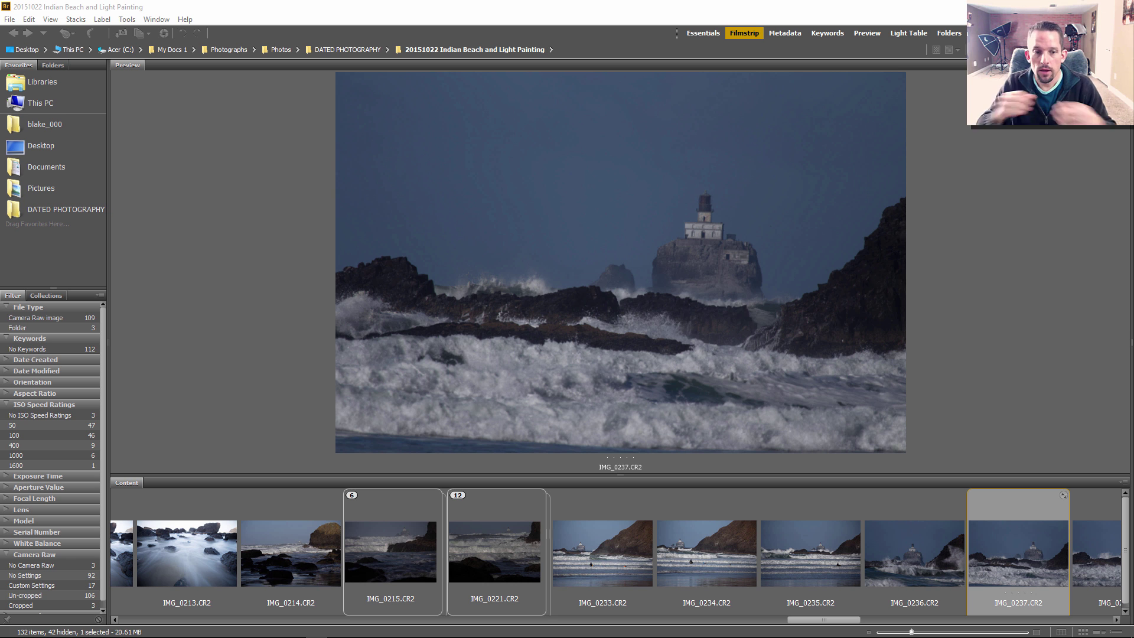
Step back and forth through the beach photos, from IMG_0213 to IMG_0234
{"action": "key", "text": "Left"}
{"action": "key", "text": "Left"}
{"action": "key", "text": "Left"}
{"action": "key", "text": "Left"}
{"action": "key", "text": "Left"}
{"action": "key", "text": "Left"}
{"action": "key", "text": "Left"}
{"action": "key", "text": "Left"}
{"action": "key", "text": "Left"}
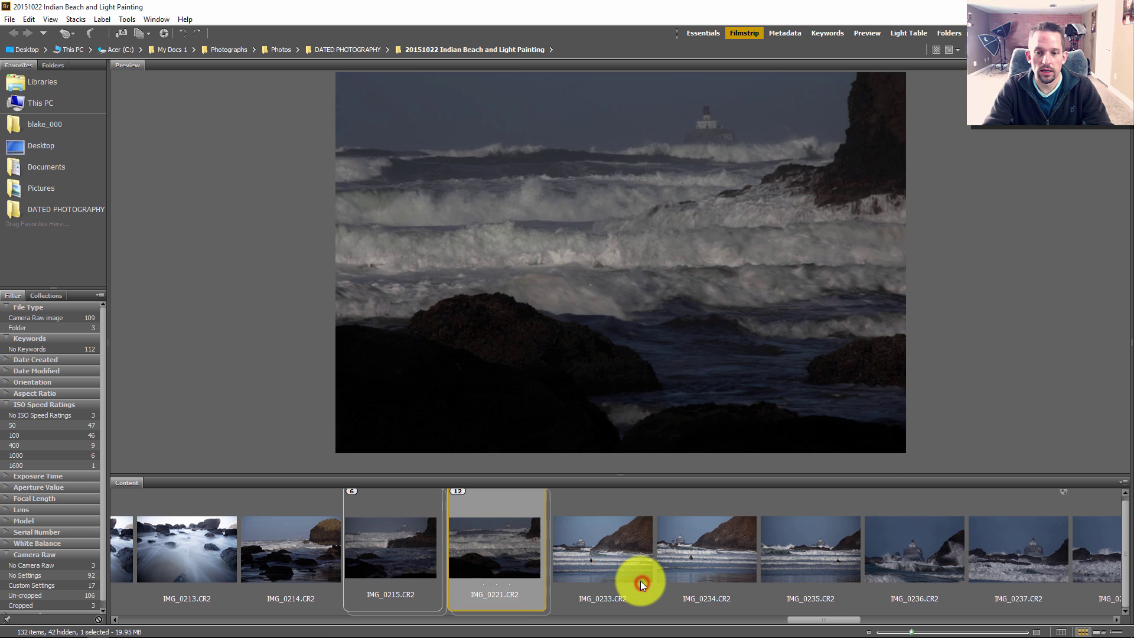
{"action": "key", "text": "Left"}
{"action": "key", "text": "Left"}
{"action": "key", "text": "Left"}
{"action": "key", "text": "Left"}
{"action": "key", "text": "Left"}
{"action": "key", "text": "Left"}
{"action": "key", "text": "Left"}
{"action": "key", "text": "Left"}
{"action": "key", "text": "Left"}
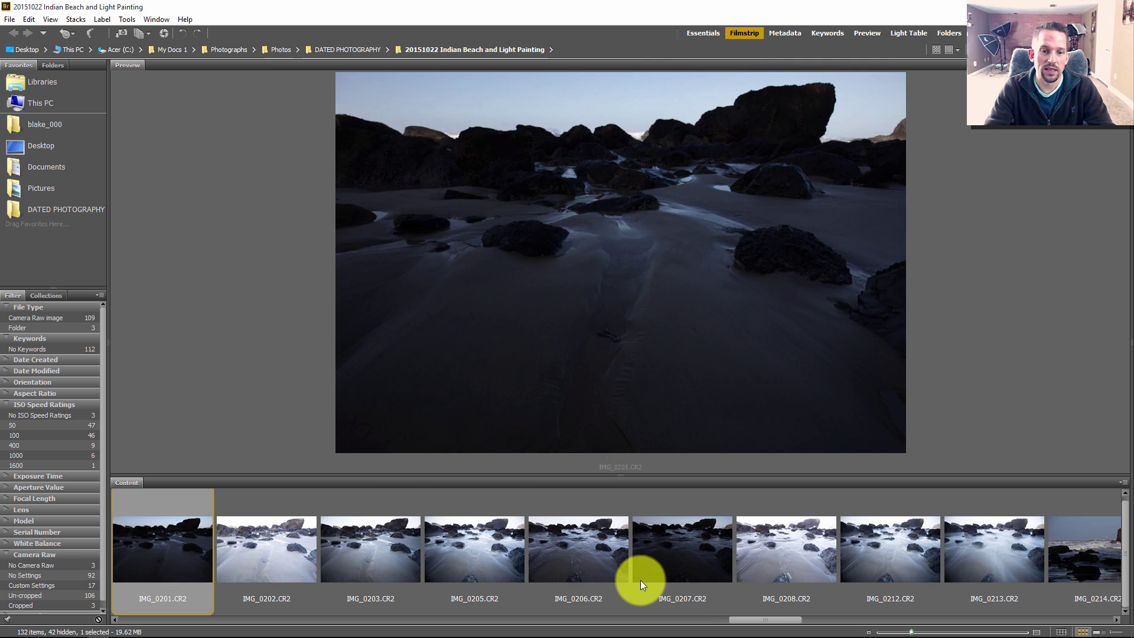
{"action": "key", "text": "Right"}
{"action": "key", "text": "Right"}
{"action": "key", "text": "Right"}
{"action": "key", "text": "Right"}
{"action": "key", "text": "Right"}
{"action": "key", "text": "Right"}
{"action": "key", "text": "Right"}
{"action": "key", "text": "Right"}
{"action": "key", "text": "Right"}
{"action": "key", "text": "Right"}
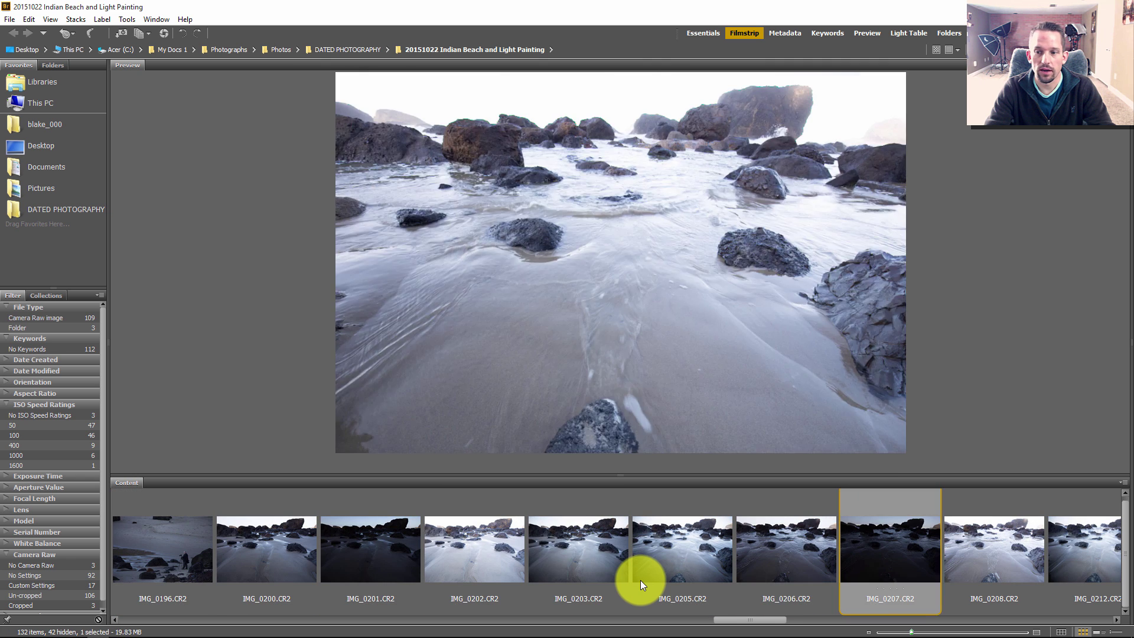
{"action": "key", "text": "Right"}
{"action": "key", "text": "Right"}
{"action": "key", "text": "Right"}
{"action": "key", "text": "Right"}
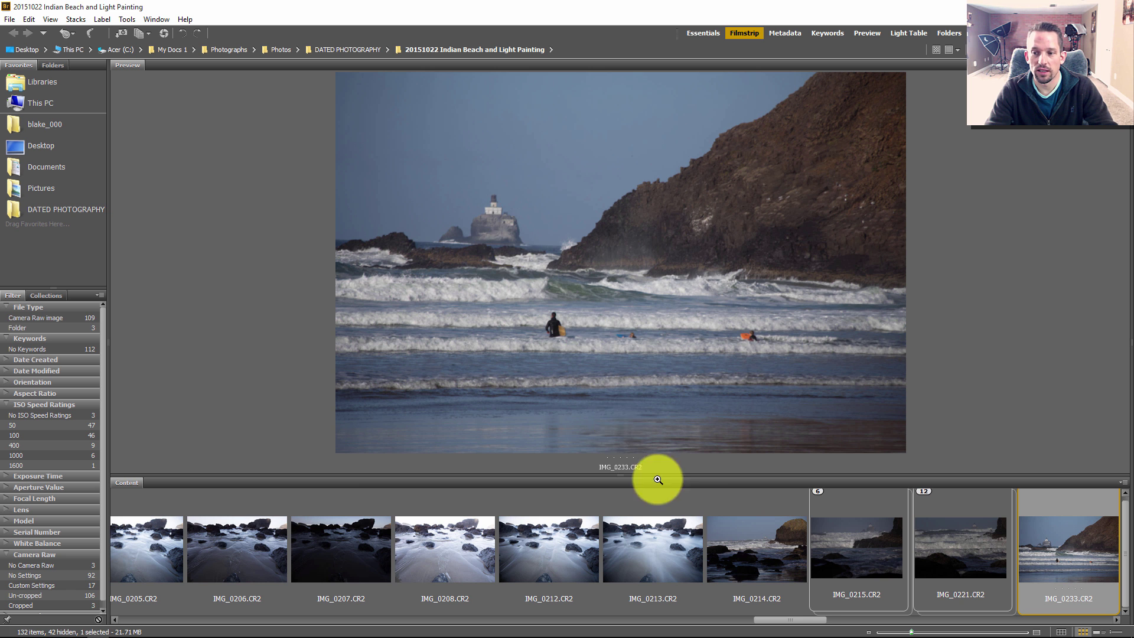
{"action": "key", "text": "Right"}
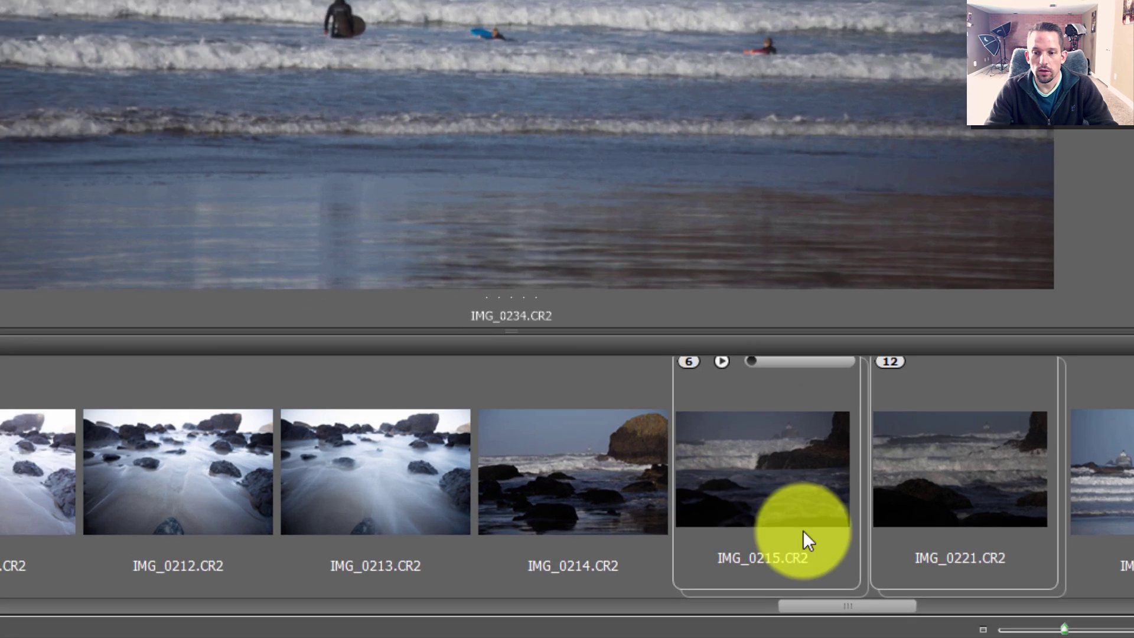
Preview the IMG_0215 stack, enlarge the filmstrip thumbnails and scroll toward the lighthouse series
{"action": "left_click", "coordinate": [765, 560]}
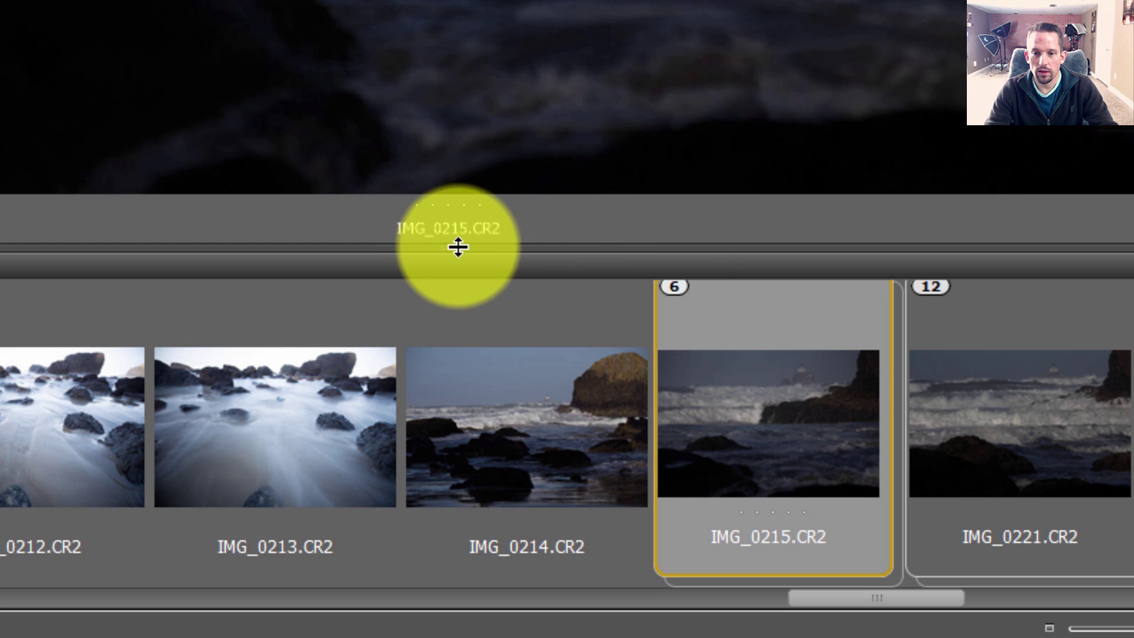
{"action": "left_click_drag", "start_coordinate": [455, 246], "coordinate": [454, 210]}
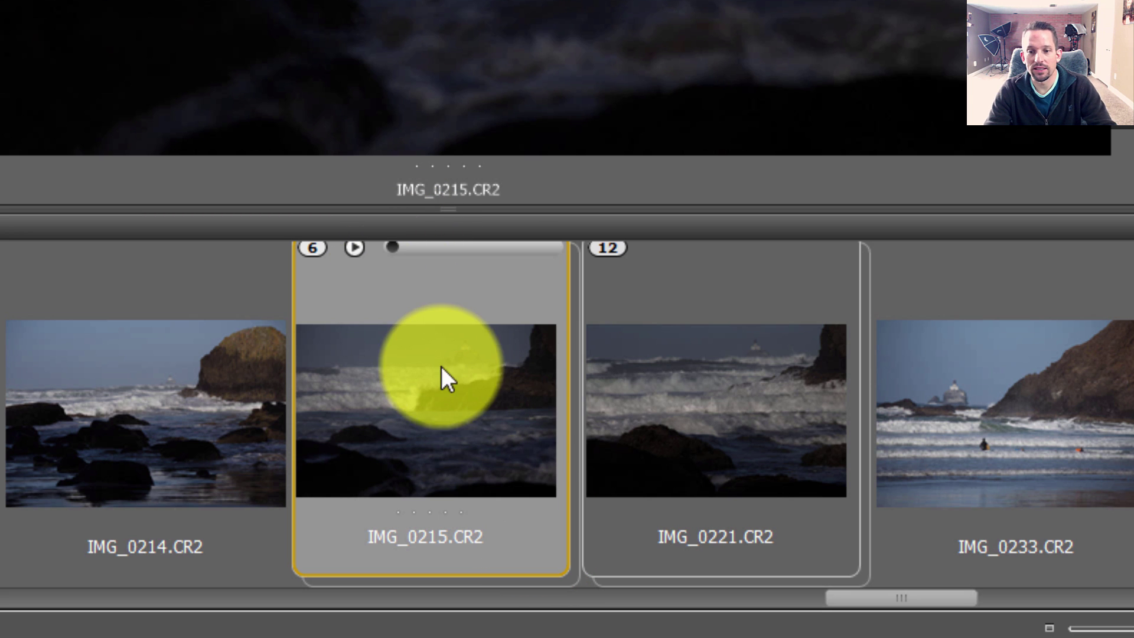
{"action": "left_click_drag", "start_coordinate": [892, 598], "coordinate": [1019, 588]}
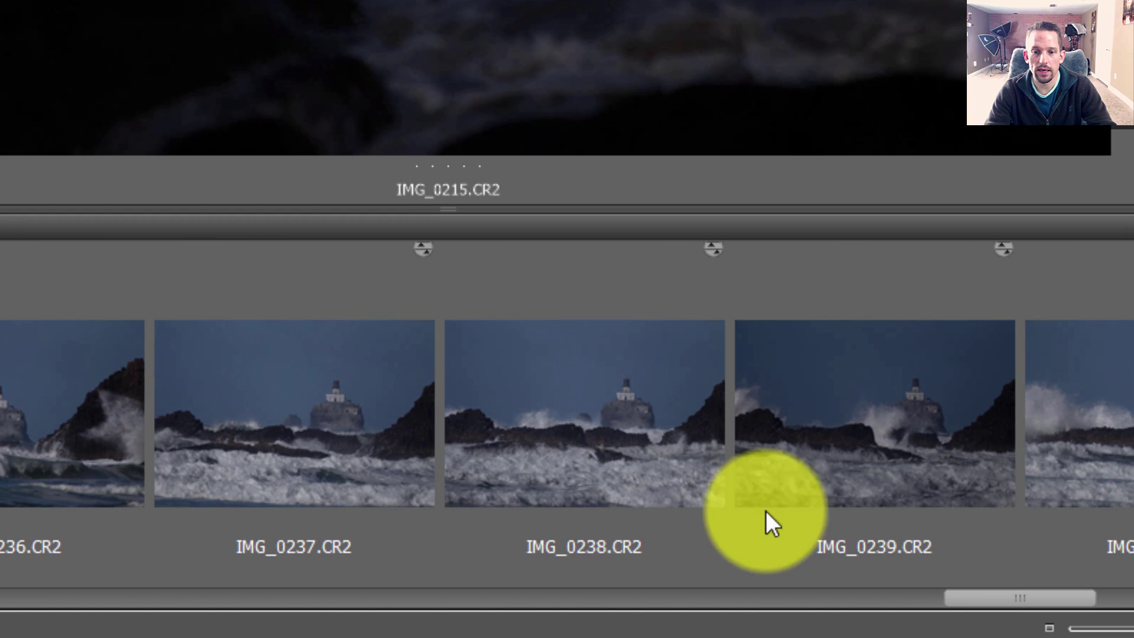
Page through lighthouse wave shots IMG_0237 to IMG_0244 and back to IMG_0235
{"action": "left_click", "coordinate": [276, 415]}
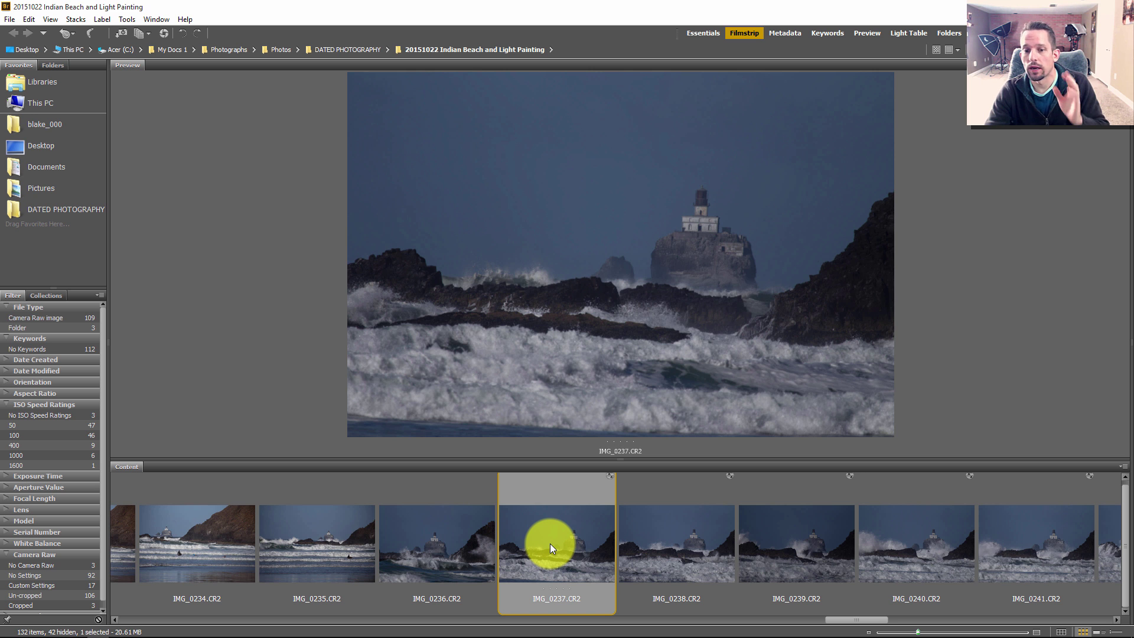
{"action": "key", "text": "Right"}
{"action": "key", "text": "Right"}
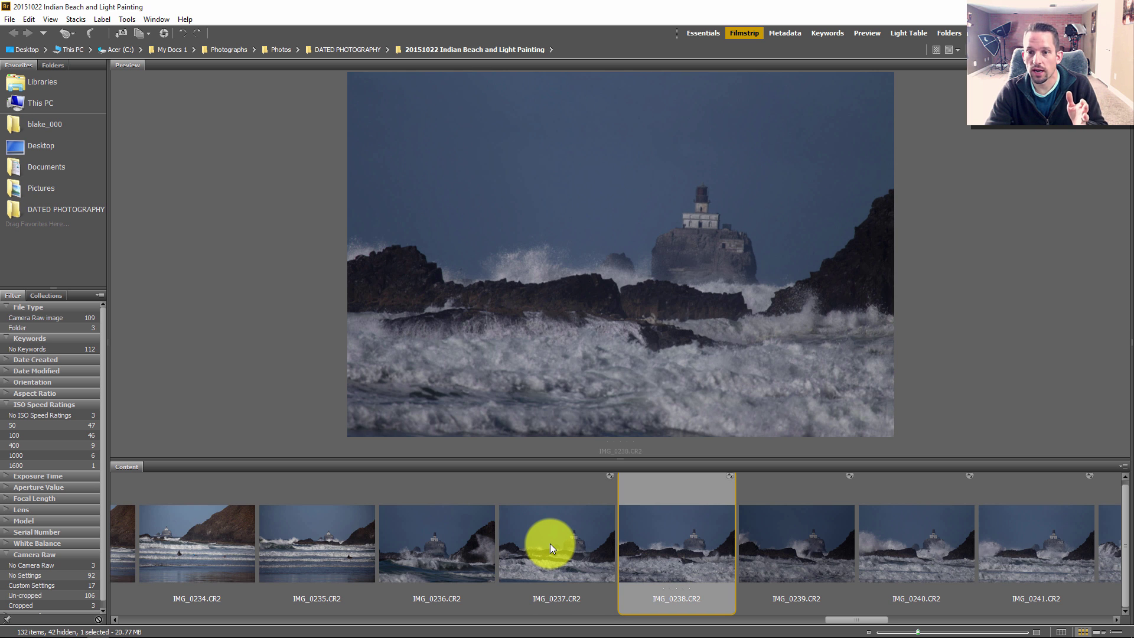
{"action": "key", "text": "Right"}
{"action": "key", "text": "Right"}
{"action": "key", "text": "Right"}
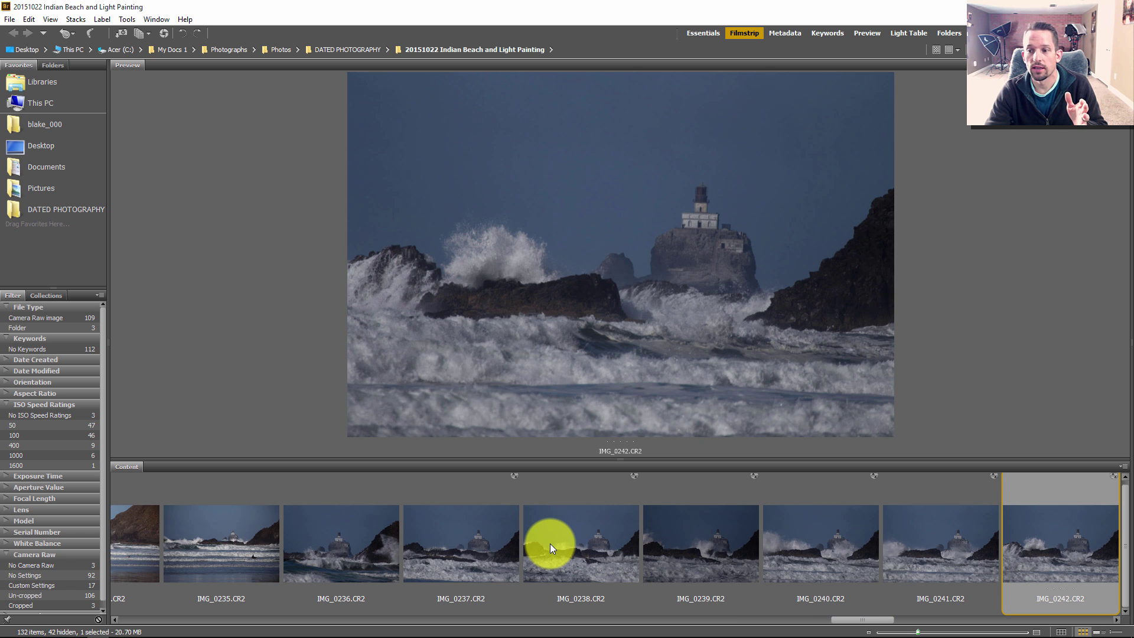
{"action": "key", "text": "Right"}
{"action": "key", "text": "Right"}
{"action": "key", "text": "Right"}
{"action": "key", "text": "Right"}
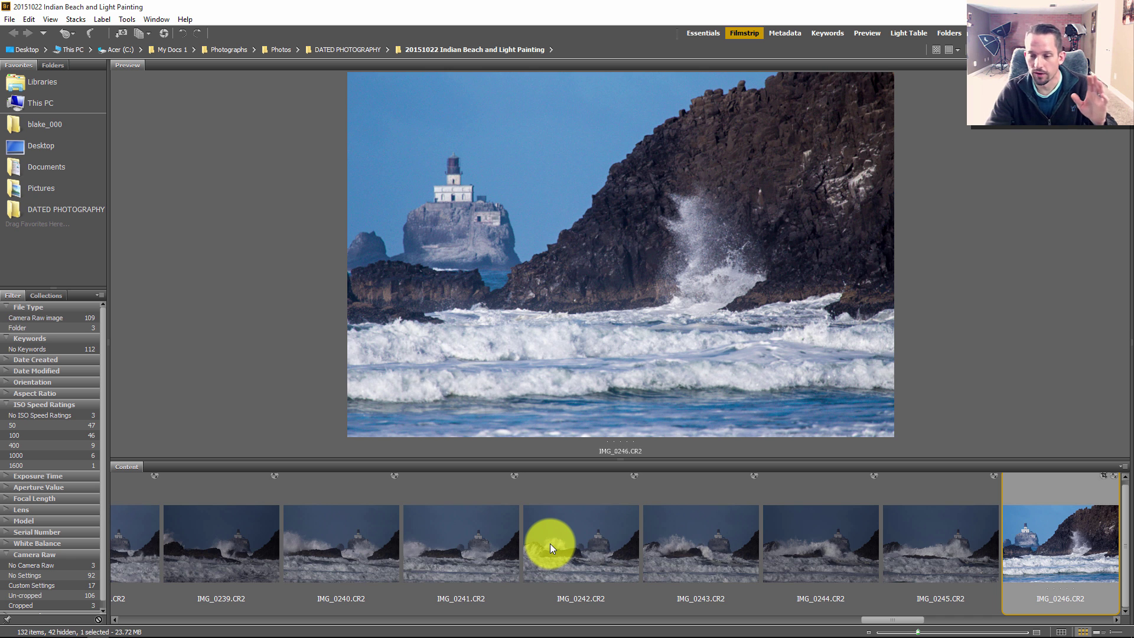
{"action": "key", "text": "Left"}
{"action": "key", "text": "Left"}
{"action": "key", "text": "Left"}
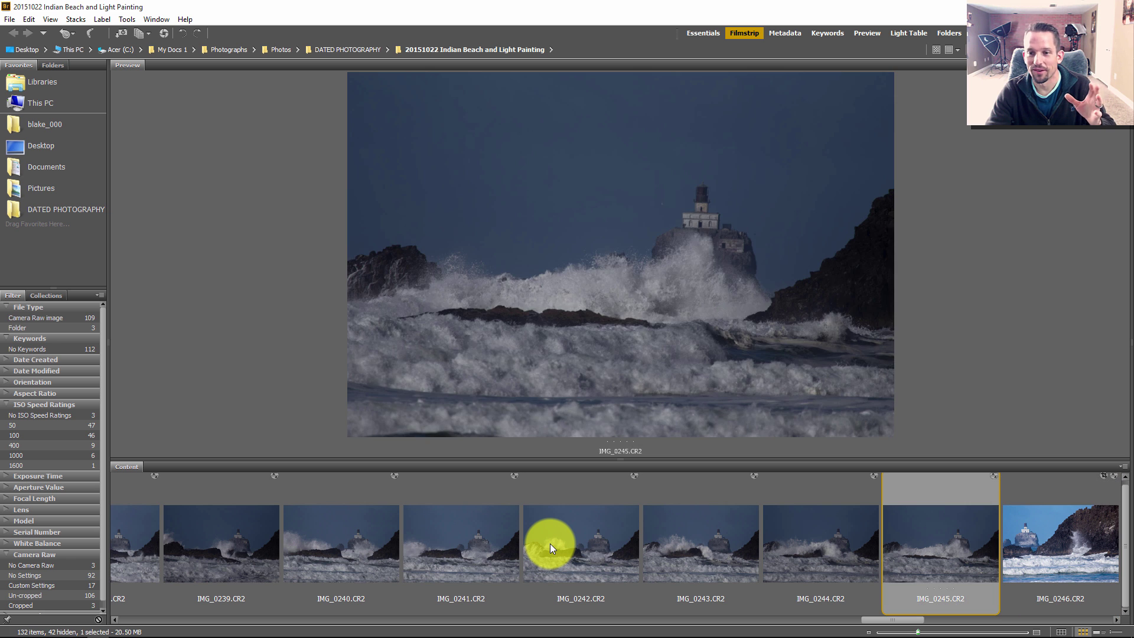
{"action": "key", "text": "Left"}
{"action": "key", "text": "Left"}
{"action": "key", "text": "Left"}
{"action": "key", "text": "Left"}
{"action": "key", "text": "Left"}
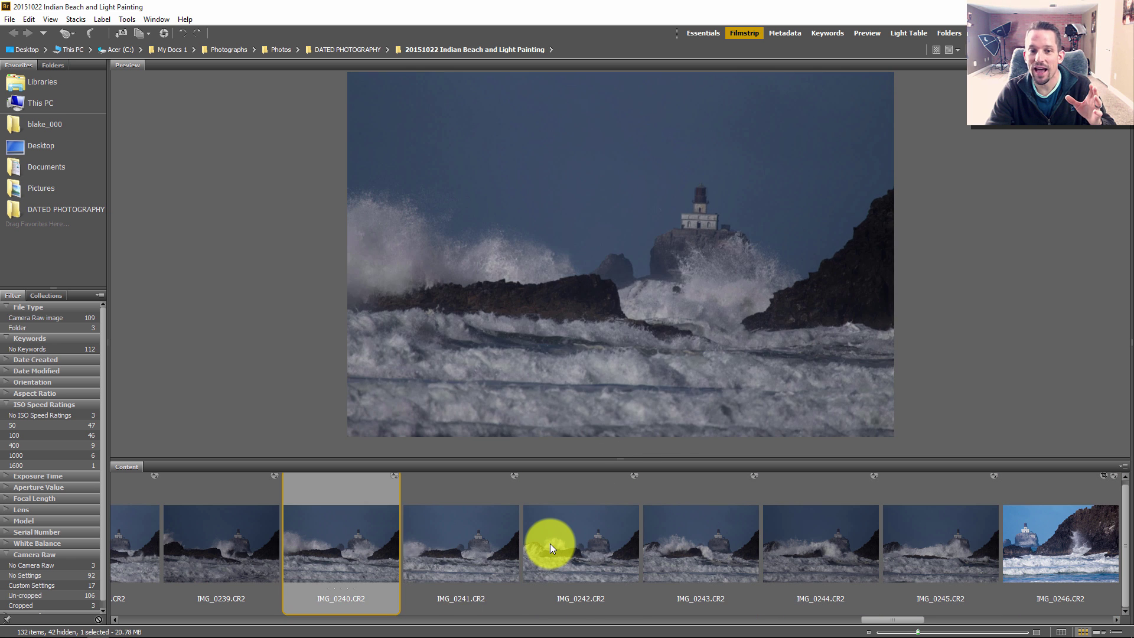
{"action": "key", "text": "Right"}
{"action": "key", "text": "Right"}
{"action": "key", "text": "Right"}
{"action": "key", "text": "Right"}
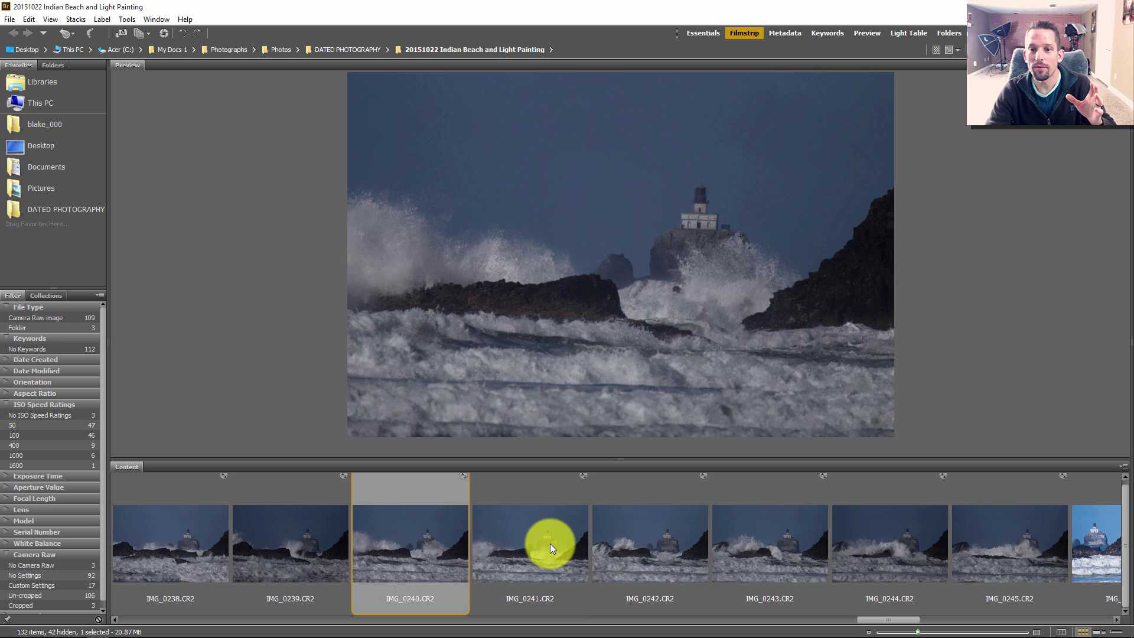
{"action": "key", "text": "Right"}
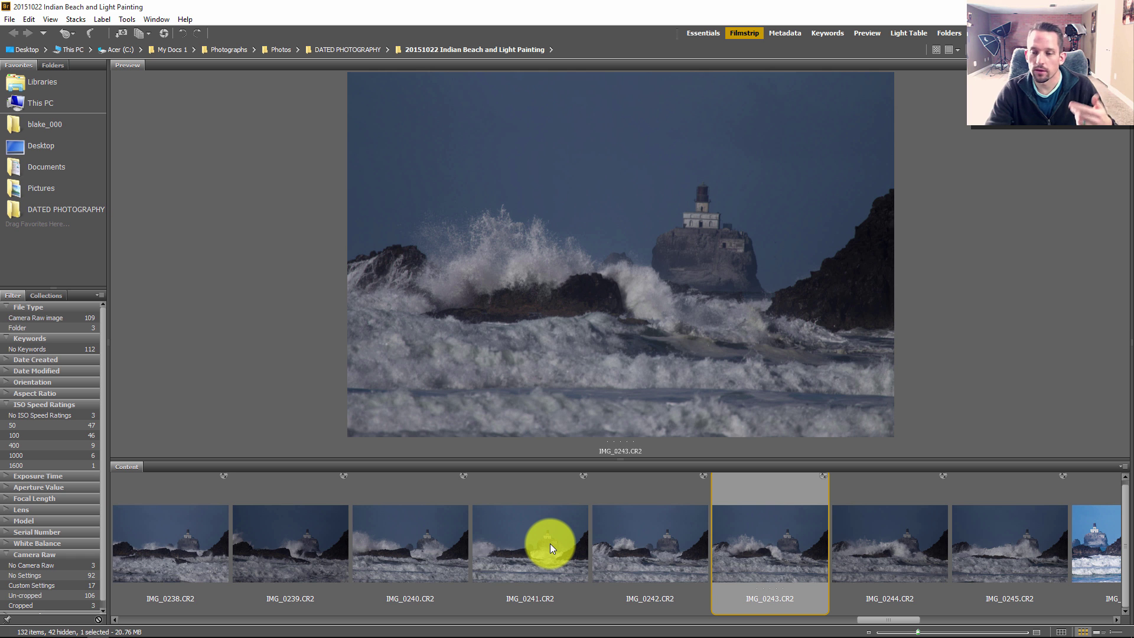
{"action": "key", "text": "Left"}
{"action": "key", "text": "Left"}
{"action": "key", "text": "Left"}
{"action": "key", "text": "Left"}
{"action": "key", "text": "Left"}
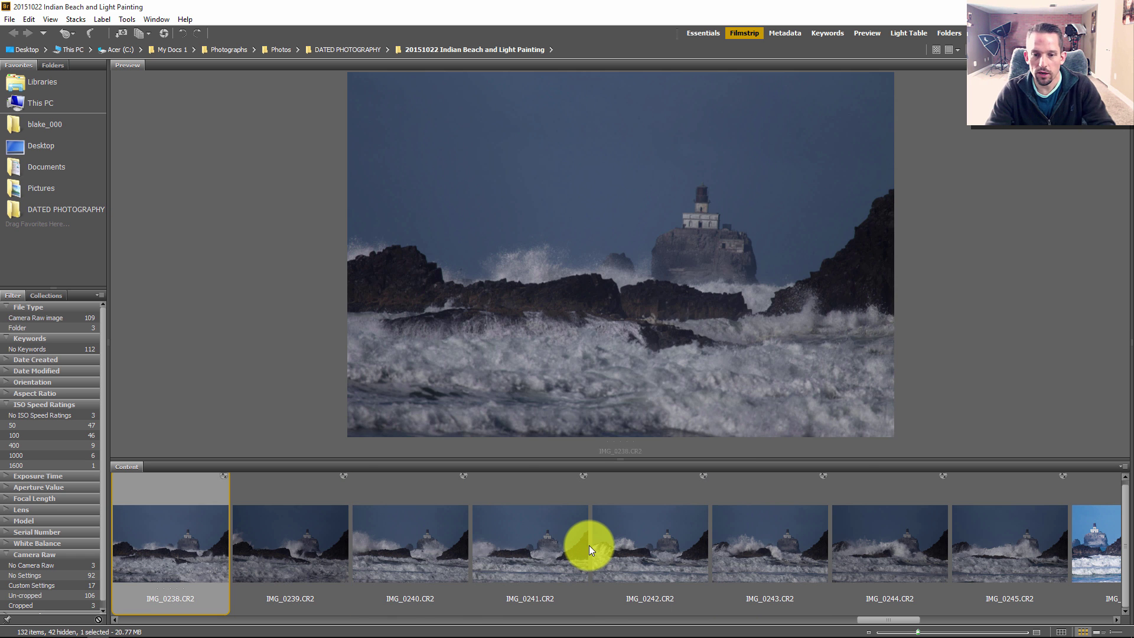
{"action": "key", "text": "Left"}
{"action": "key", "text": "Left"}
{"action": "key", "text": "Left"}
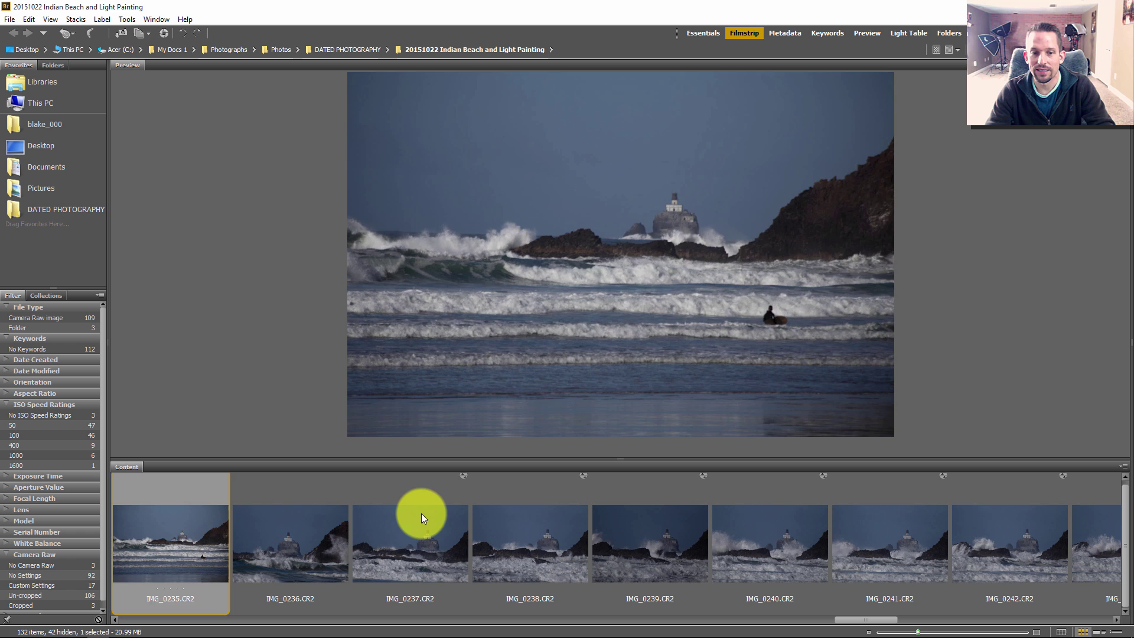
Select IMG_0237 through IMG_0245 and group the nine frames into a stack
{"action": "key", "text": "Right"}
{"action": "left_click", "coordinate": [387, 531]}
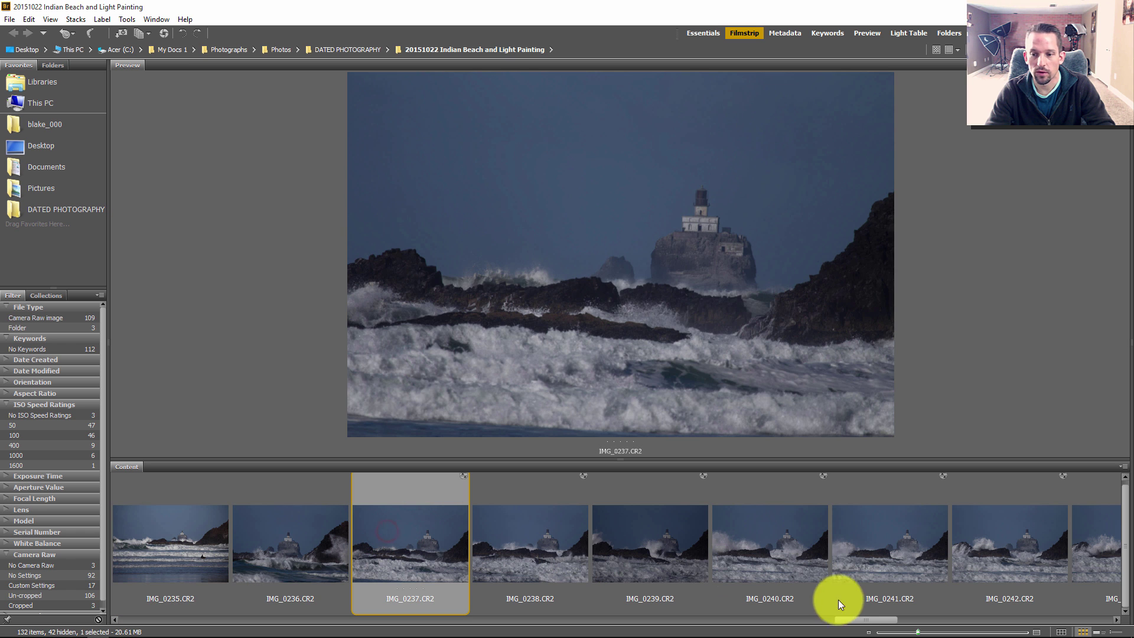
{"action": "left_click_drag", "start_coordinate": [855, 620], "coordinate": [881, 619]}
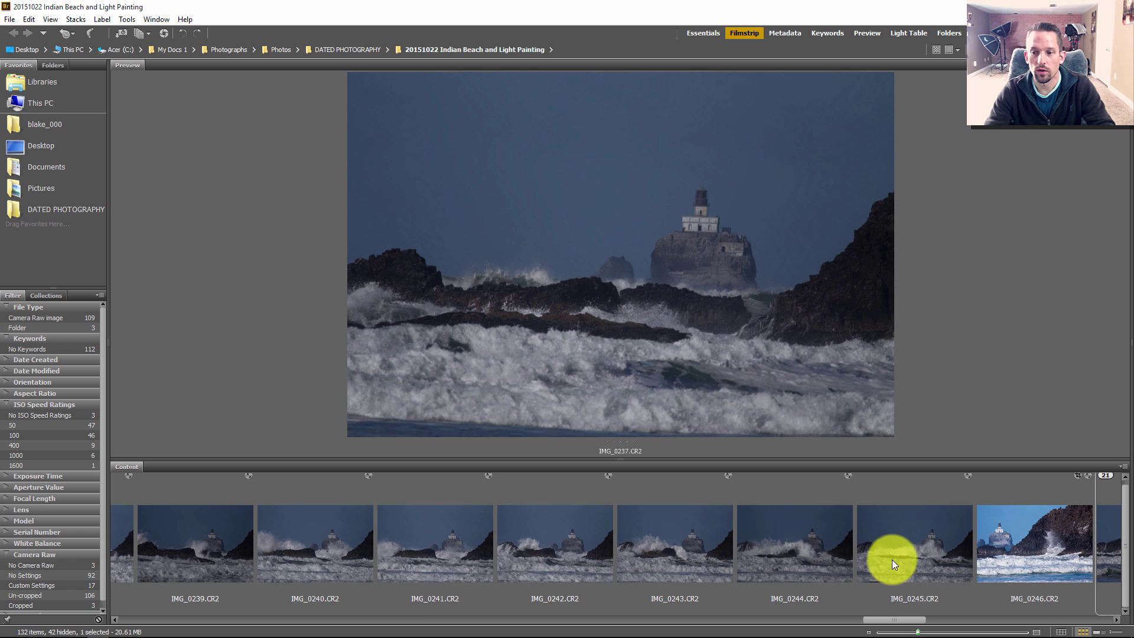
{"action": "left_click", "coordinate": [912, 545], "text": "shift"}
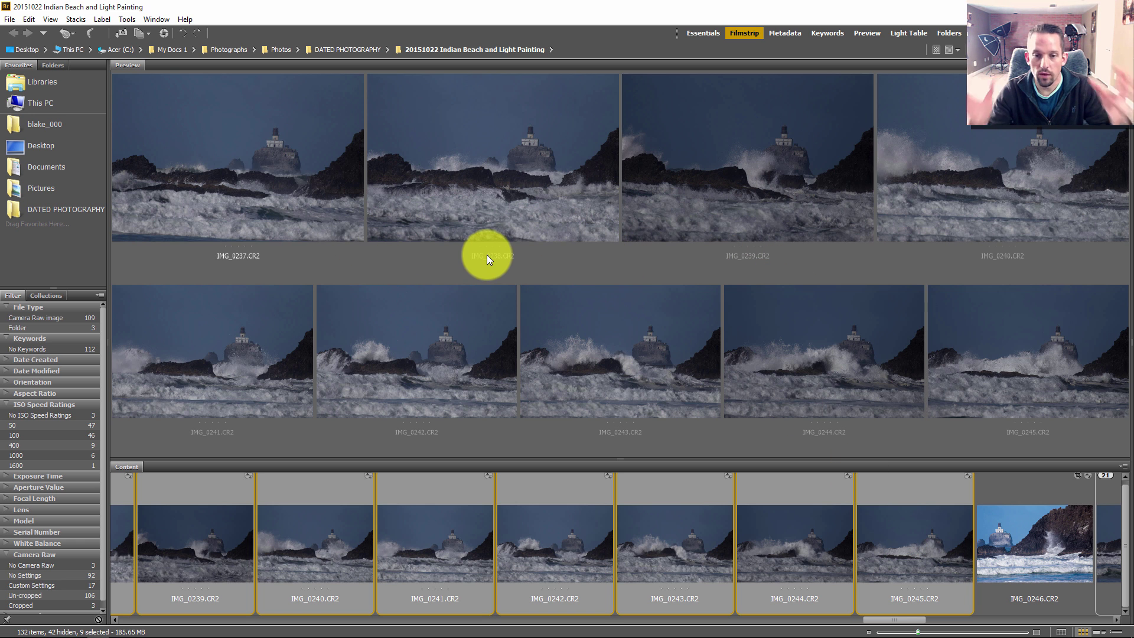
{"action": "right_click", "coordinate": [900, 518]}
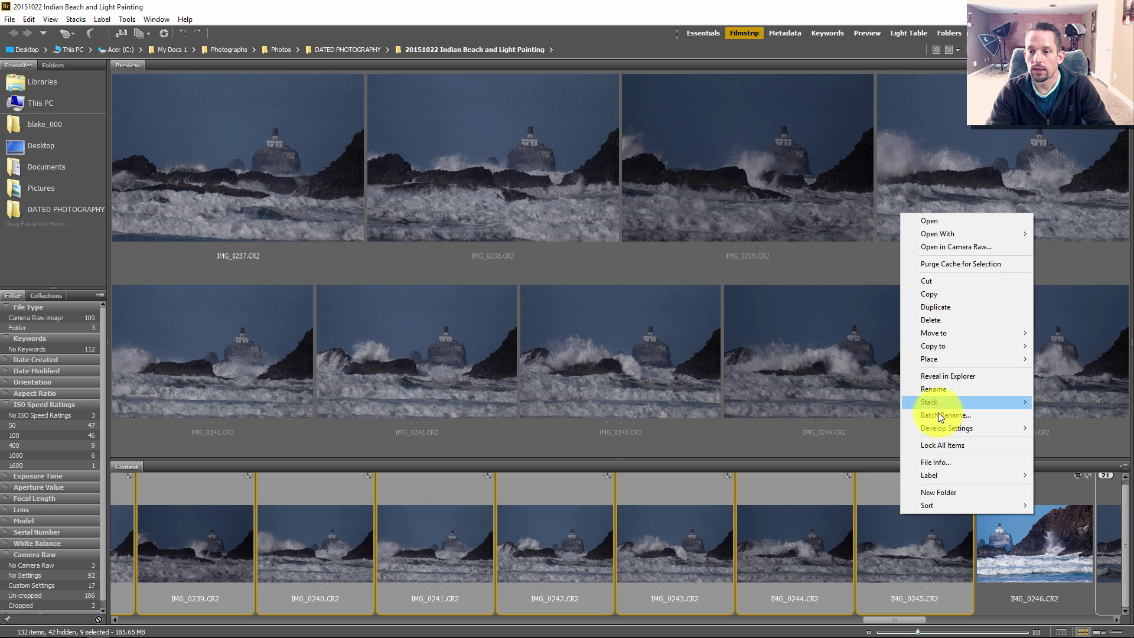
{"action": "mouse_move", "coordinate": [939, 405]}
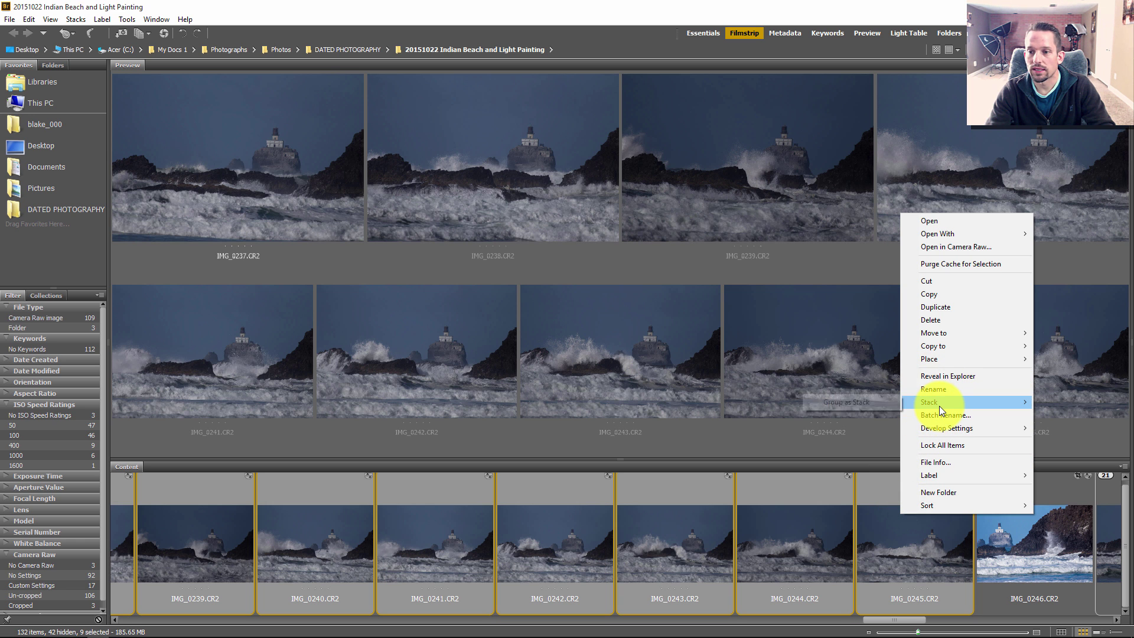
{"action": "left_click", "coordinate": [870, 401]}
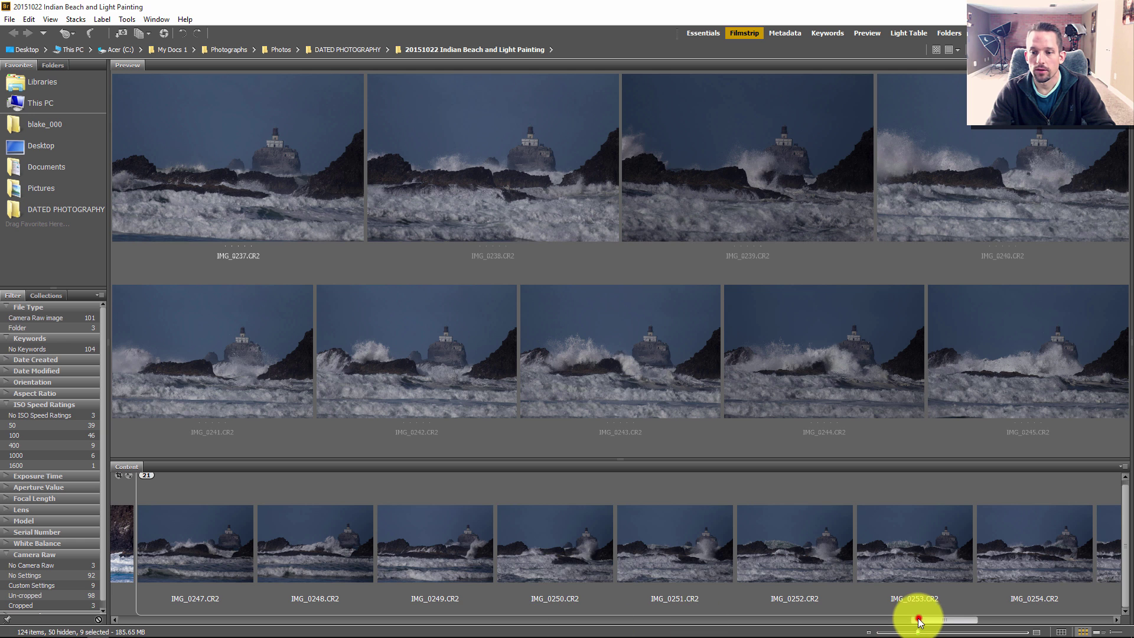
{"action": "left_click_drag", "start_coordinate": [924, 618], "coordinate": [868, 618]}
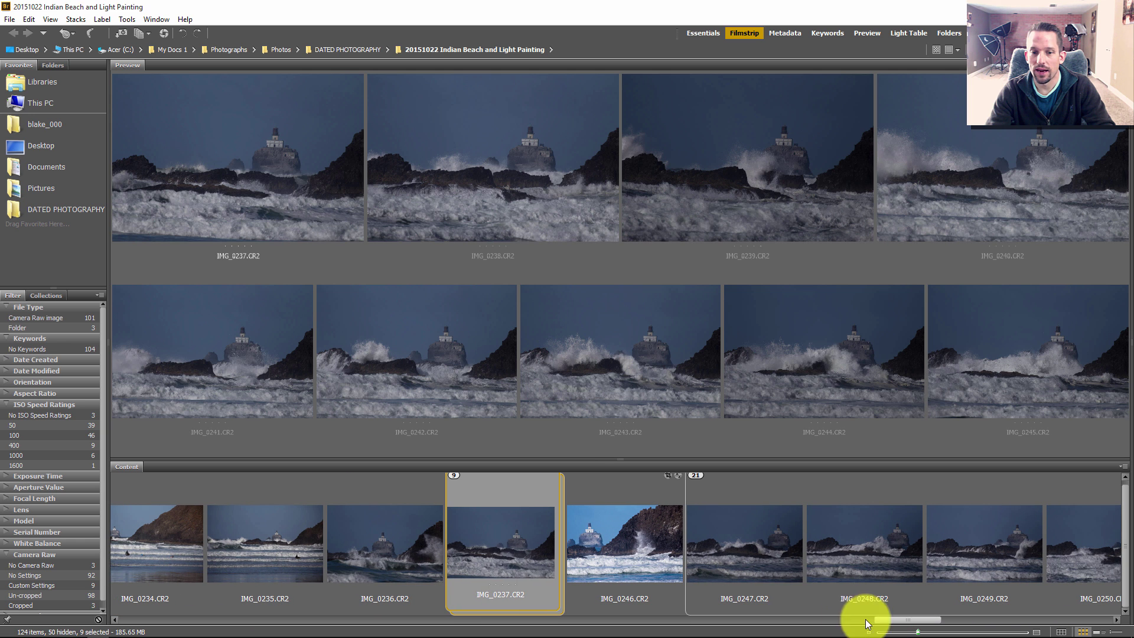
Ungroup and regroup the nine wave frames, then select all images in the stack
{"action": "right_click", "coordinate": [502, 530]}
{"action": "mouse_move", "coordinate": [546, 415]}
{"action": "left_click", "coordinate": [469, 432]}
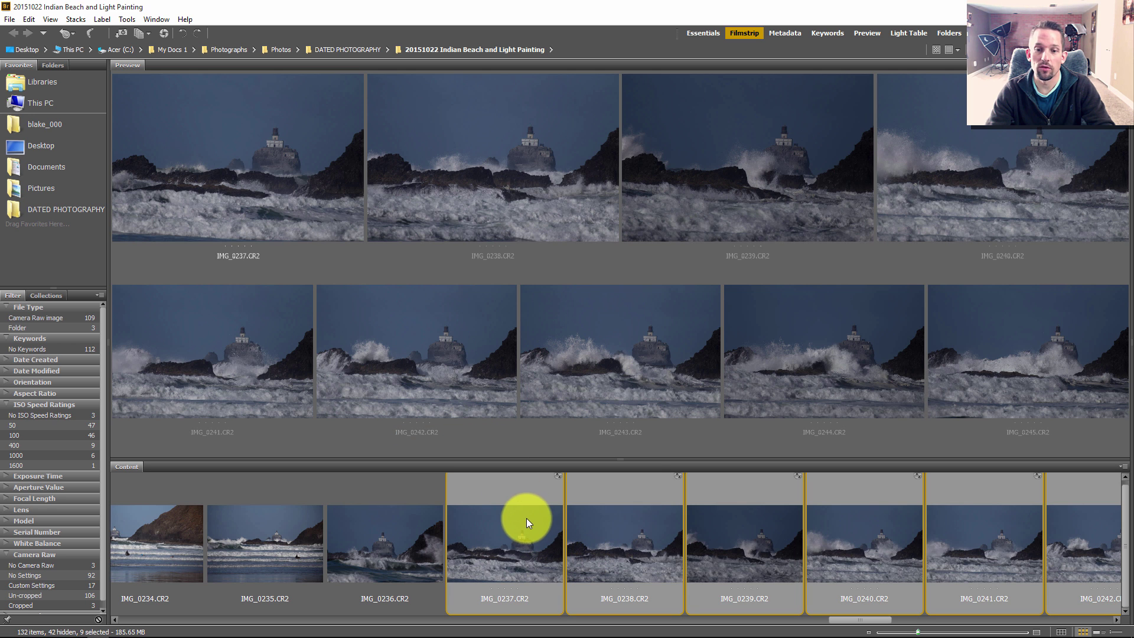
{"action": "right_click", "coordinate": [527, 520]}
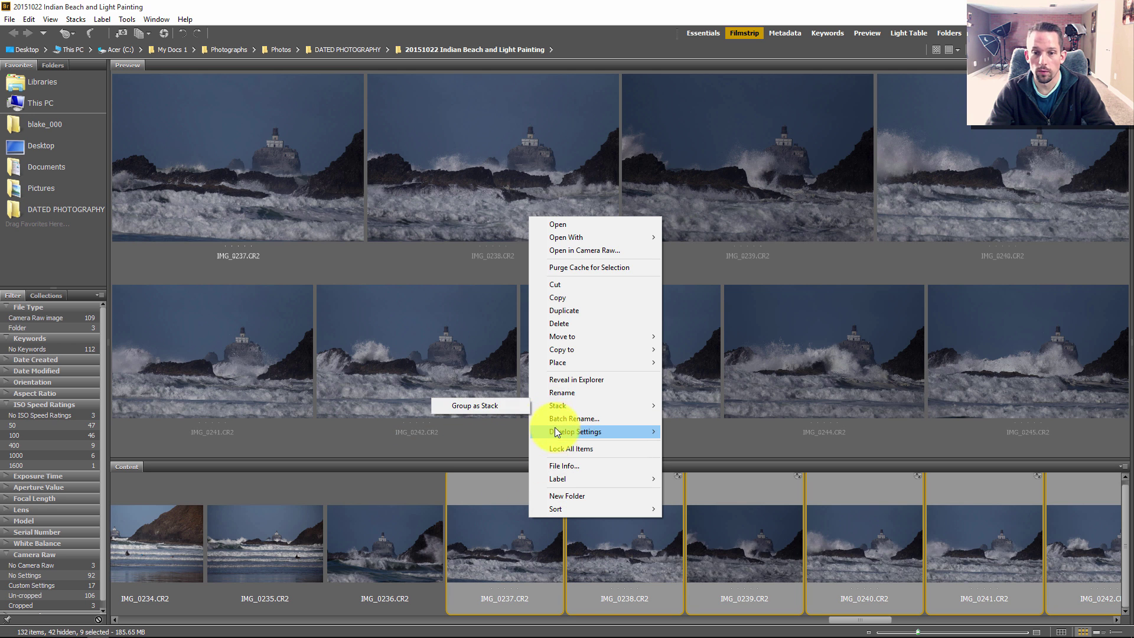
{"action": "left_click", "coordinate": [495, 405]}
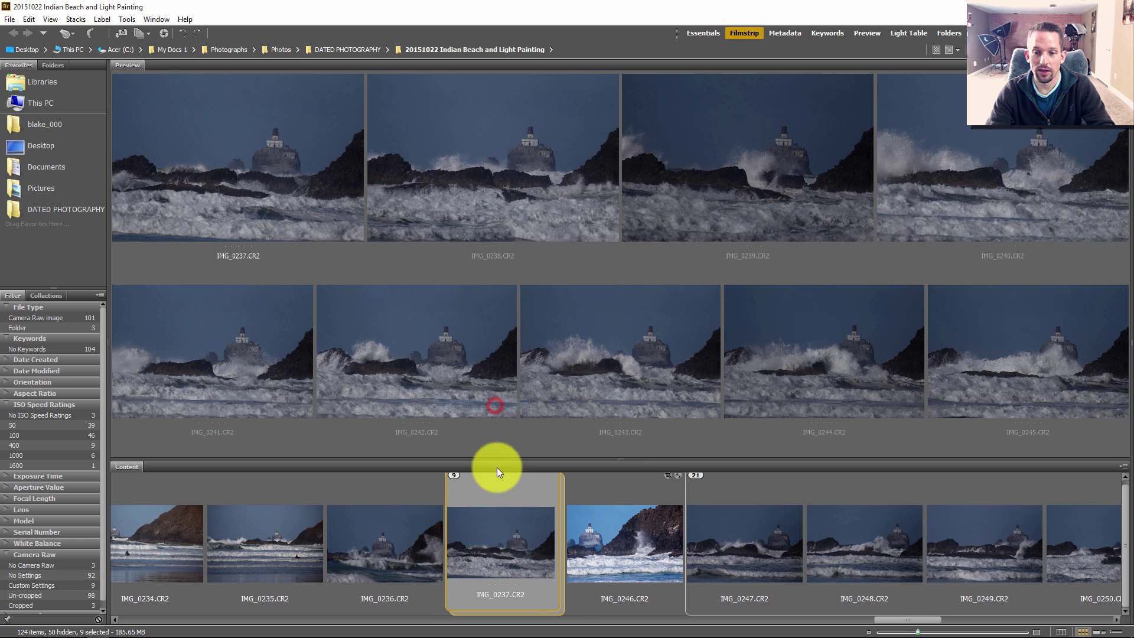
{"action": "left_click", "coordinate": [562, 611]}
{"action": "left_click", "coordinate": [543, 587]}
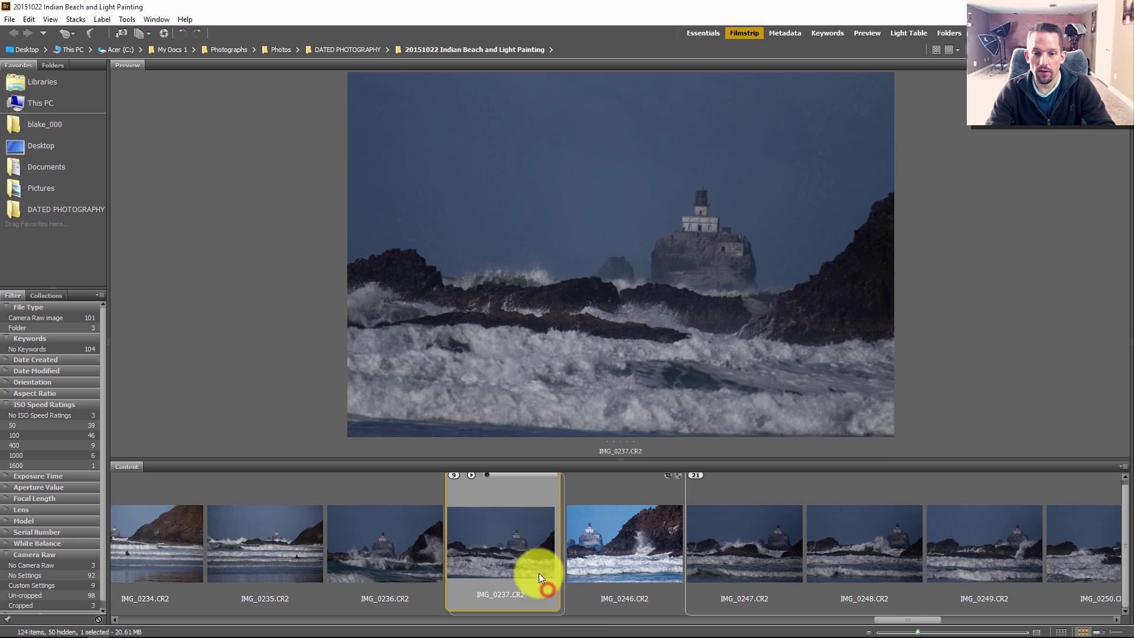
{"action": "left_click", "coordinate": [560, 609]}
{"action": "left_click", "coordinate": [560, 610]}
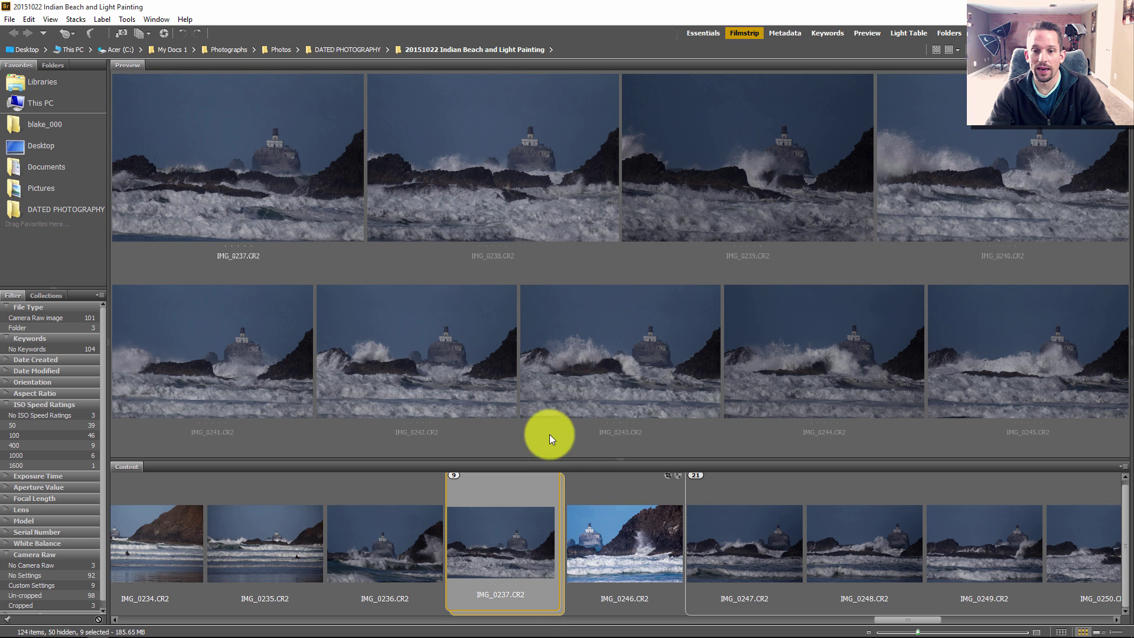
Open the stack in Camera Raw; give IMG_0237 Auto tone, Temperature 6400, Highlights +19, Clarity +4
{"action": "double_click", "coordinate": [562, 611]}
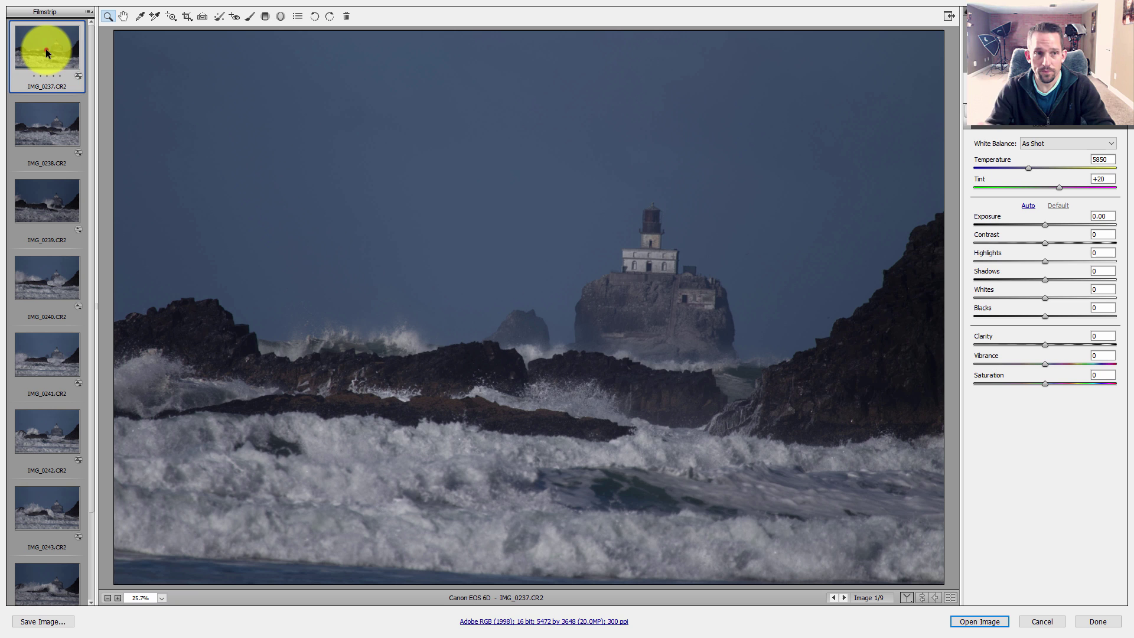
{"action": "left_click", "coordinate": [1029, 206]}
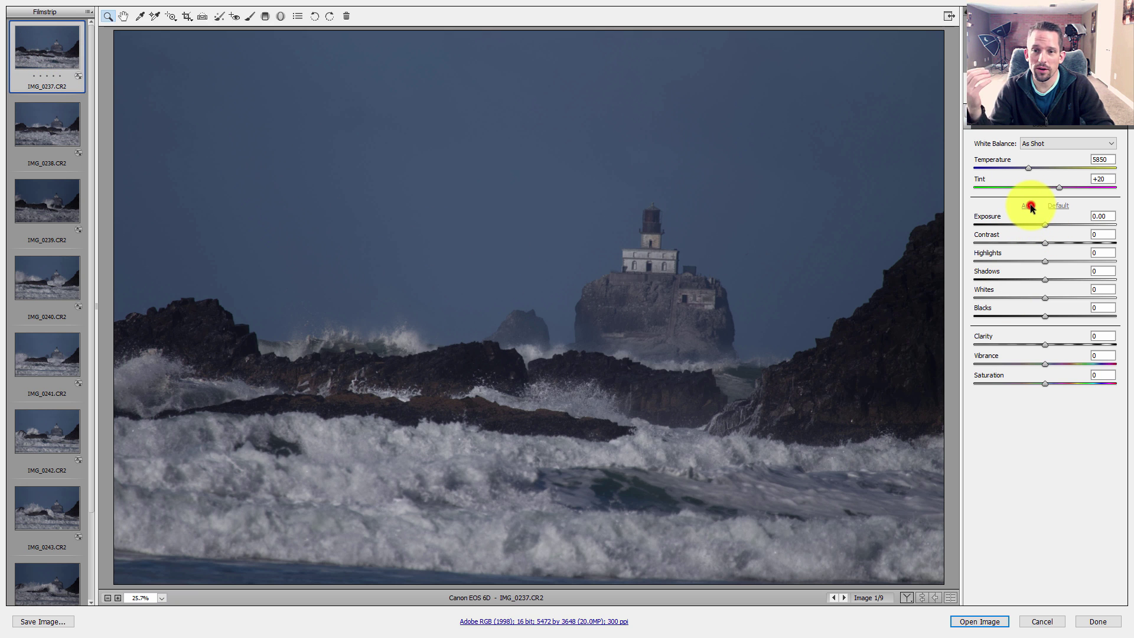
{"action": "left_click", "coordinate": [1029, 168]}
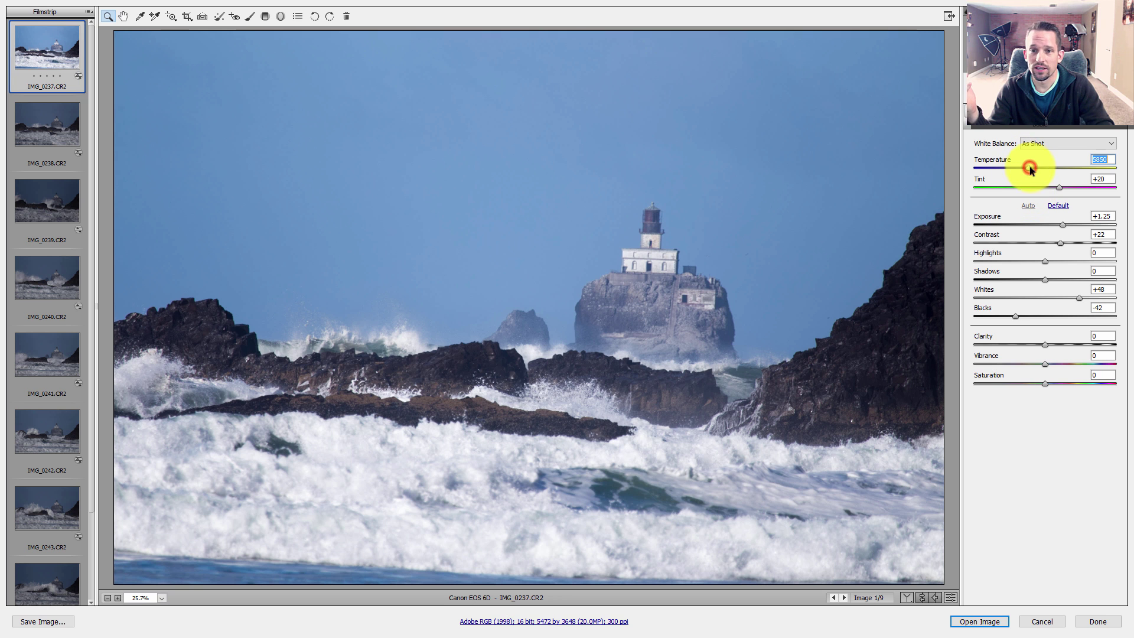
{"action": "left_click_drag", "start_coordinate": [1036, 167], "coordinate": [1054, 188]}
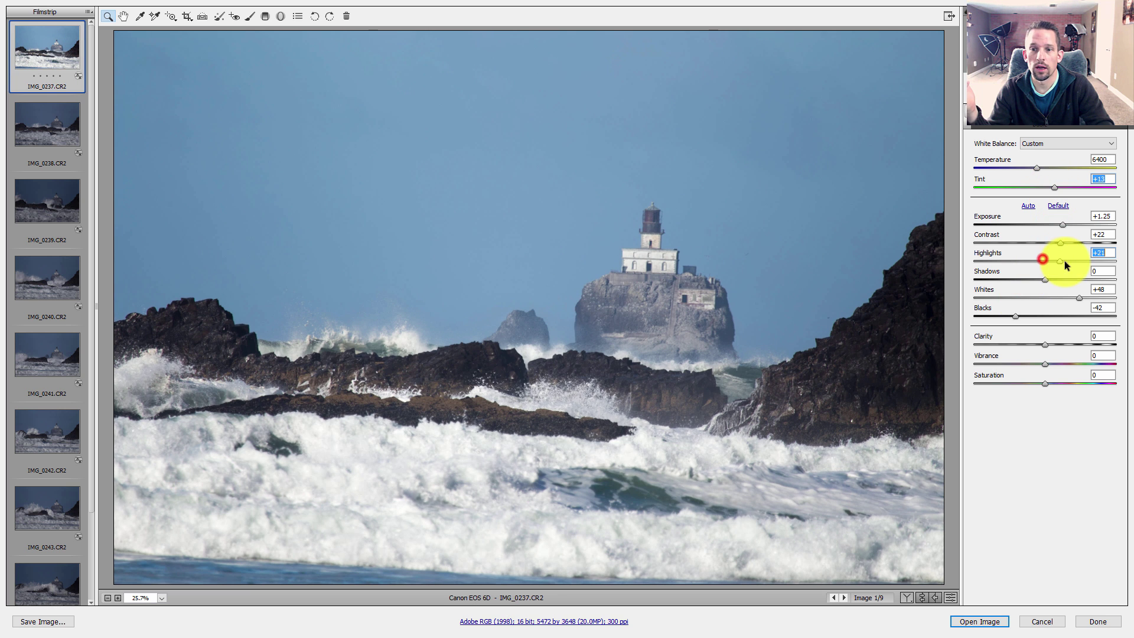
{"action": "left_click_drag", "start_coordinate": [1064, 261], "coordinate": [1073, 299]}
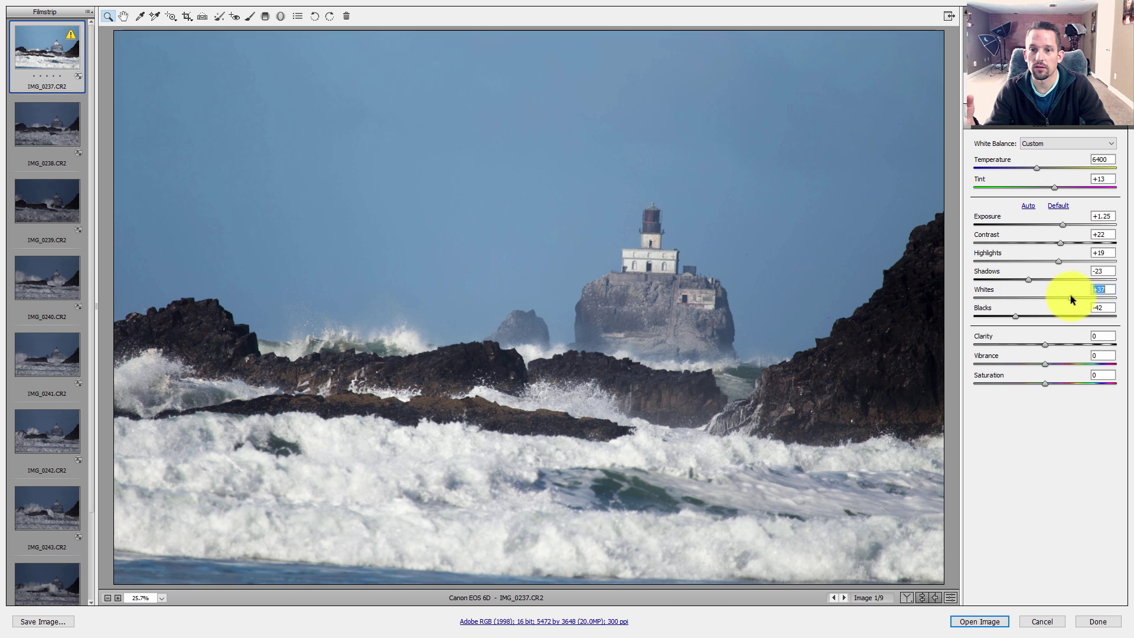
{"action": "left_click_drag", "start_coordinate": [1042, 346], "coordinate": [1046, 347]}
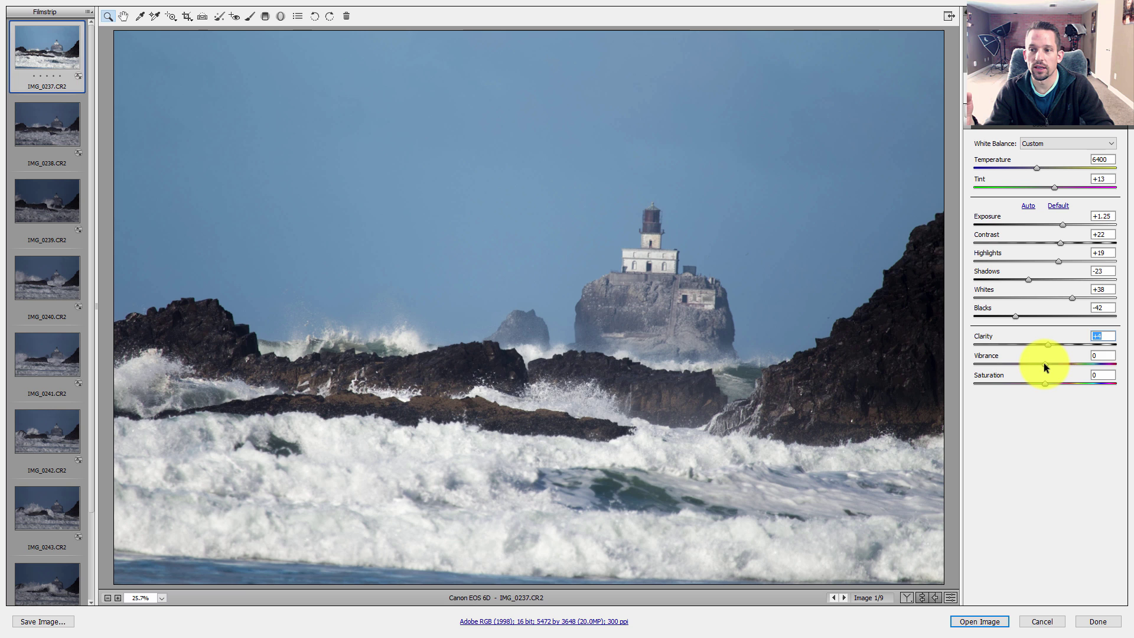
Raise Vibrance to +15 and rate IMG_0237 two stars
{"action": "left_click_drag", "start_coordinate": [1043, 362], "coordinate": [1053, 359]}
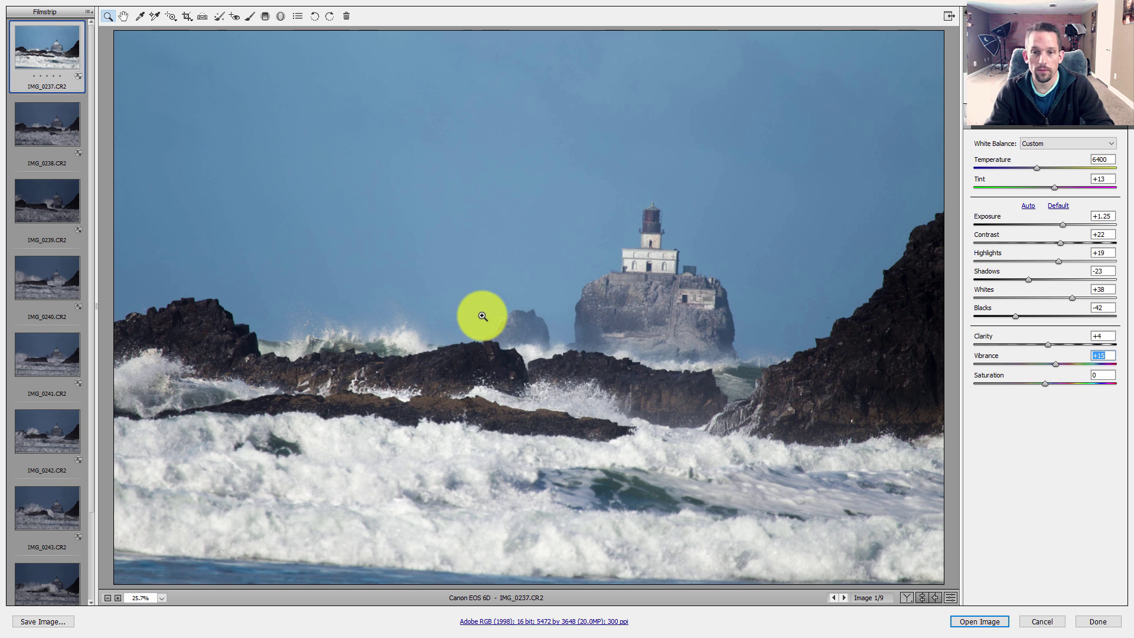
{"action": "left_click", "coordinate": [40, 76]}
{"action": "left_click", "coordinate": [33, 54]}
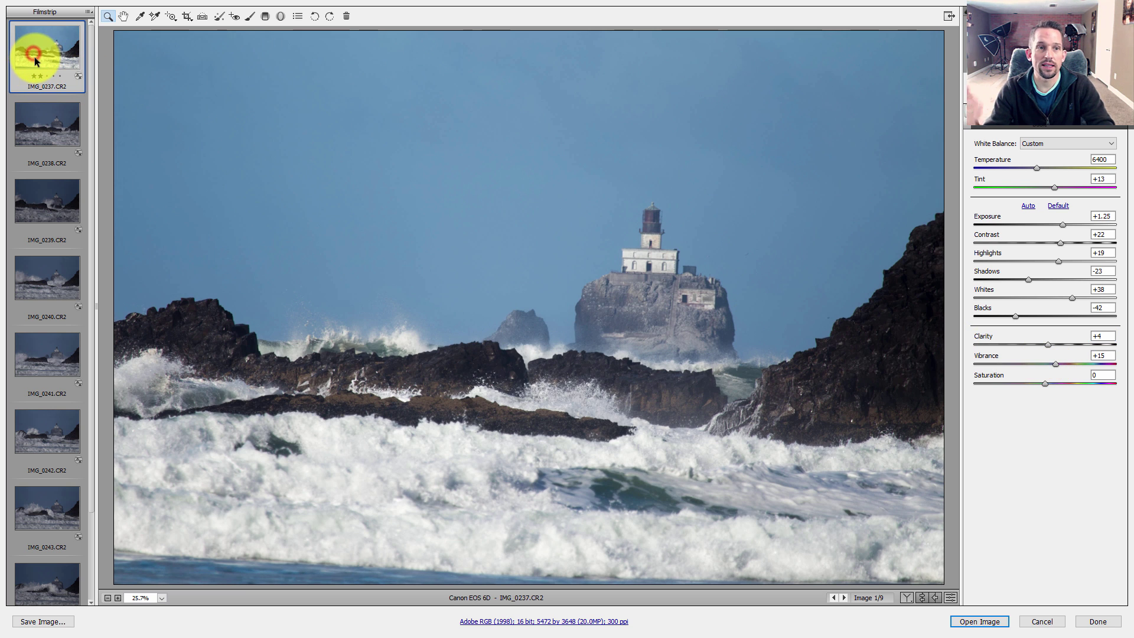
Select all nine shots and sync IMG_0237's adjustment settings to them
{"action": "scroll", "coordinate": [44, 120], "scroll_direction": "down", "scroll_amount": 2}
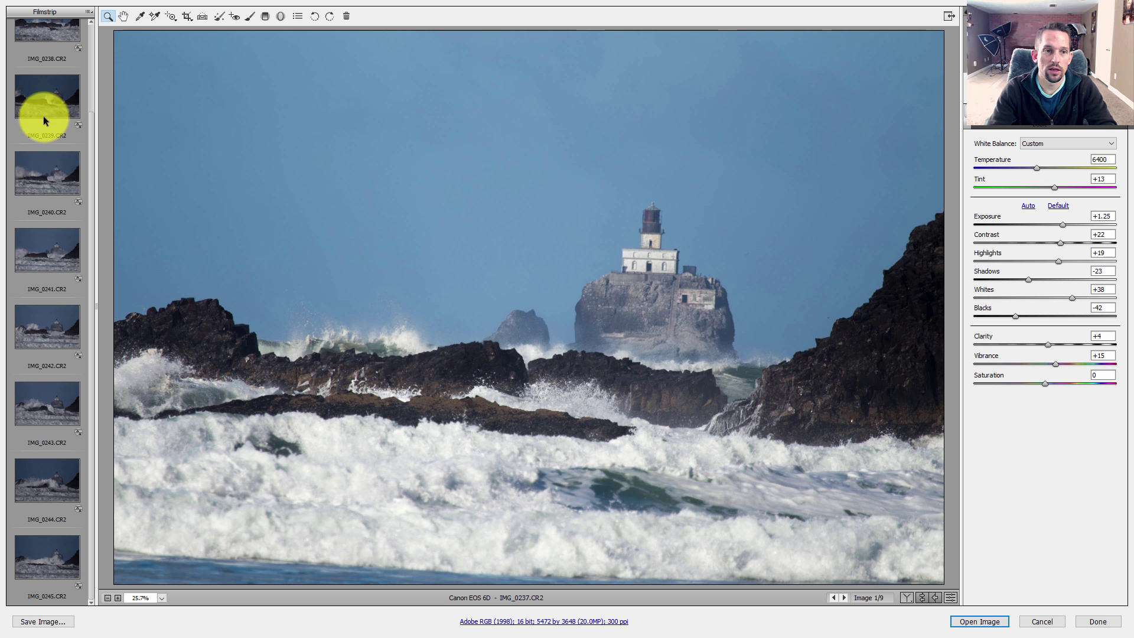
{"action": "left_click", "coordinate": [59, 564], "text": "shift"}
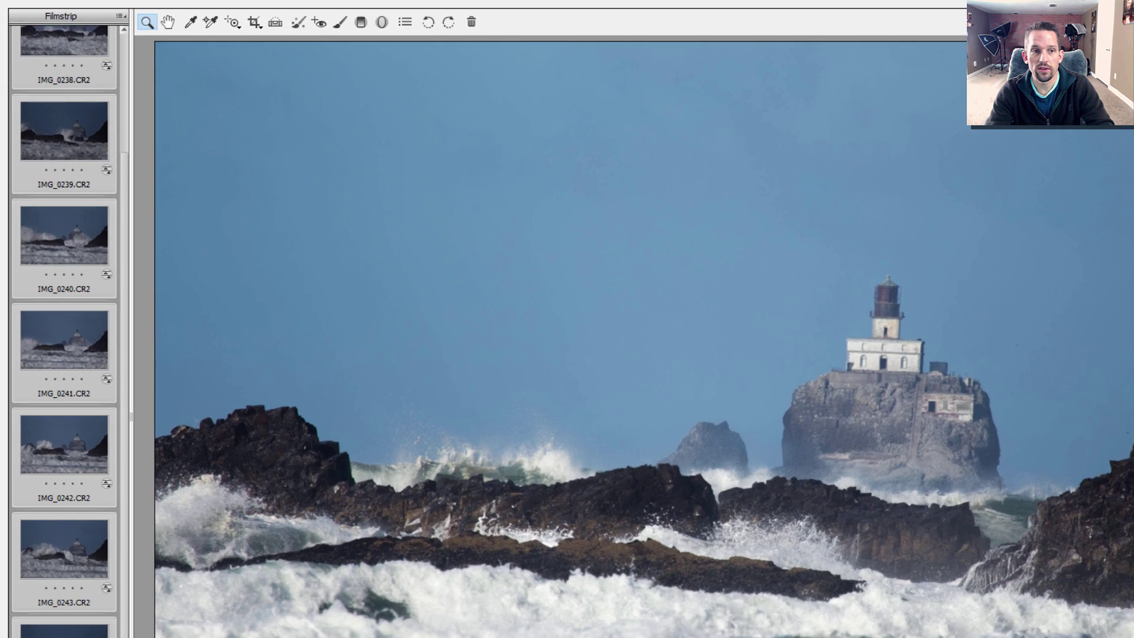
{"action": "scroll", "coordinate": [116, 139], "scroll_direction": "up", "scroll_amount": 2}
{"action": "right_click", "coordinate": [130, 118]}
{"action": "left_click", "coordinate": [187, 111]}
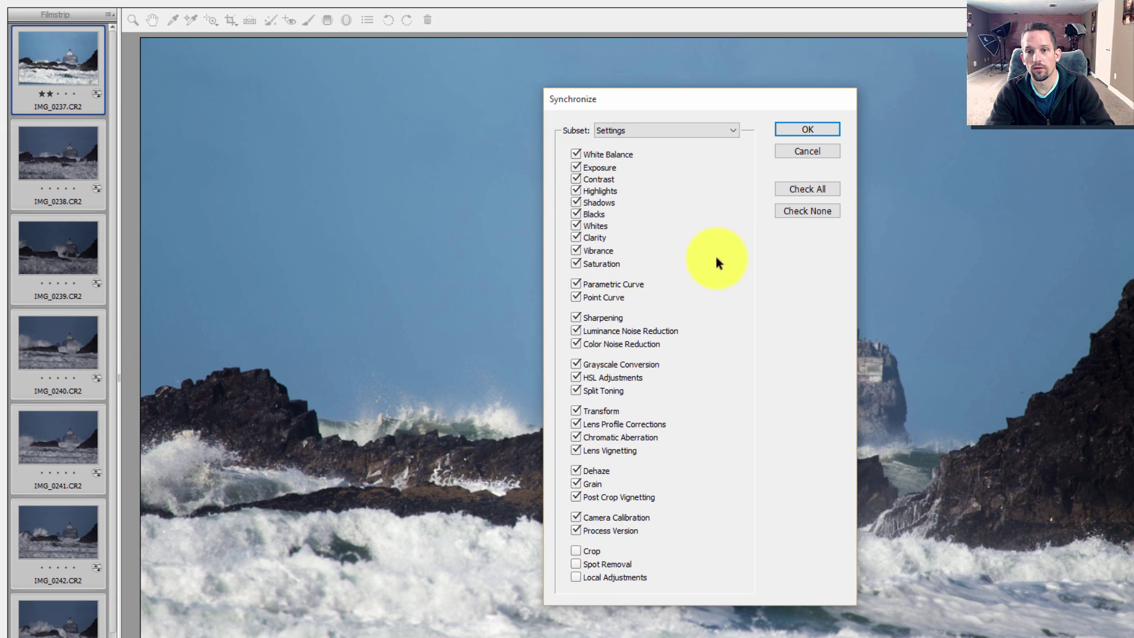
{"action": "left_click", "coordinate": [790, 129]}
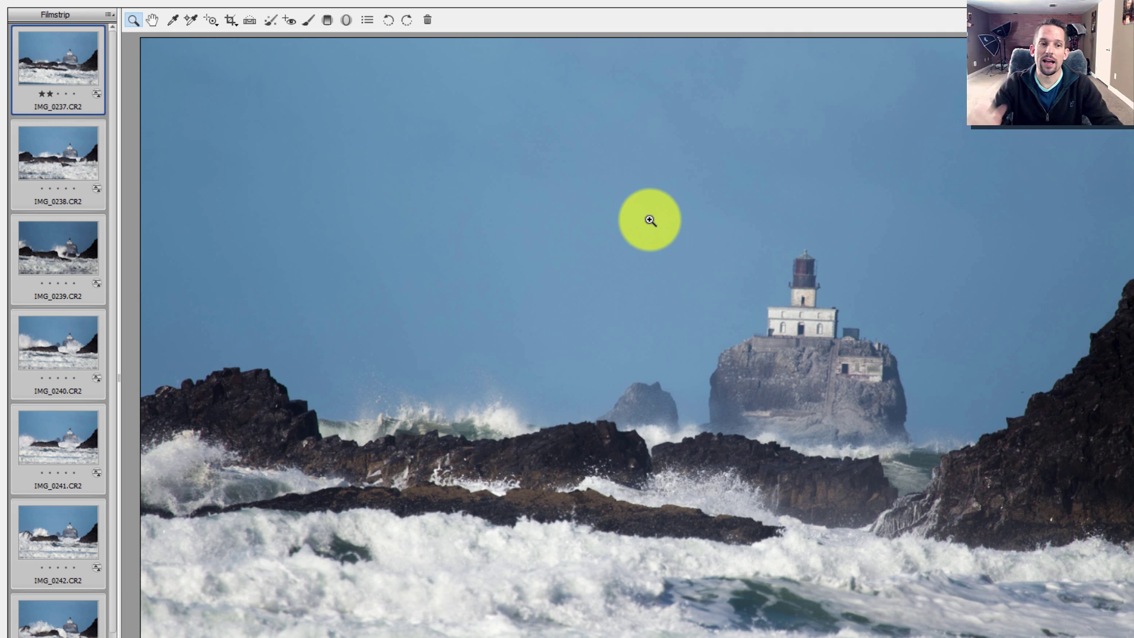
Check the synced look on IMG_0240, IMG_0241 and IMG_0242, then return to IMG_0237
{"action": "left_click", "coordinate": [89, 356]}
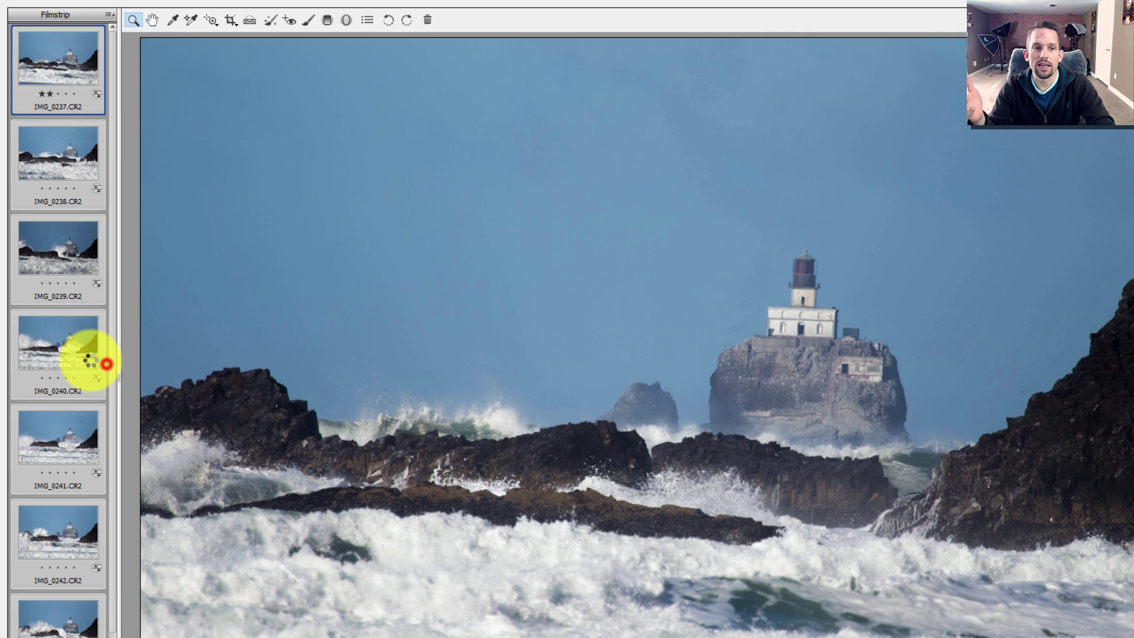
{"action": "left_click", "coordinate": [76, 442]}
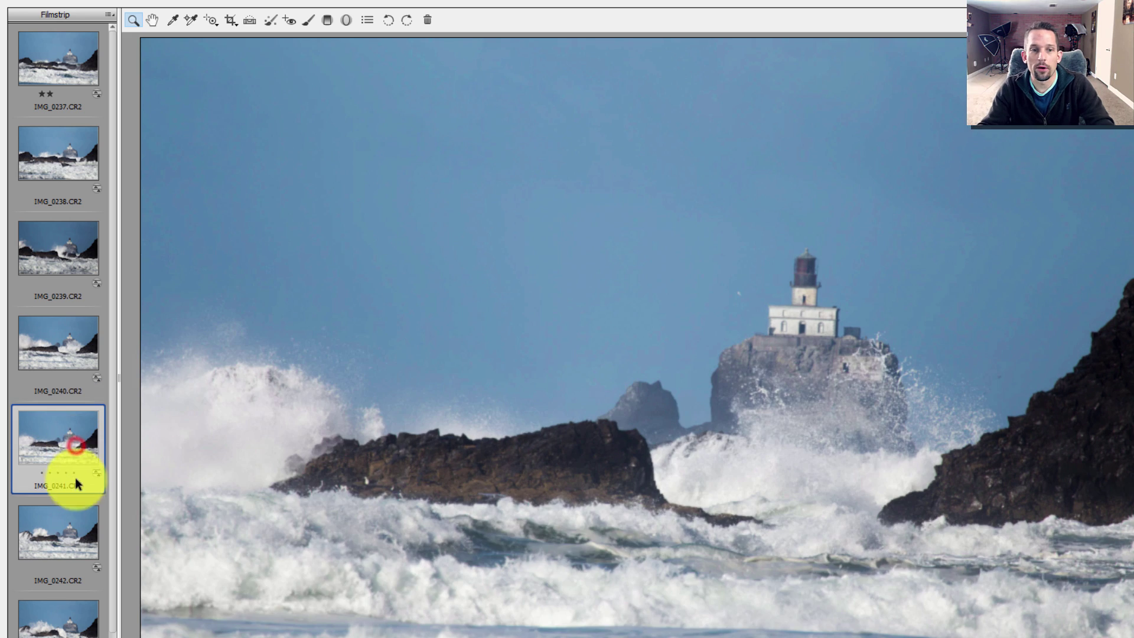
{"action": "left_click", "coordinate": [75, 514]}
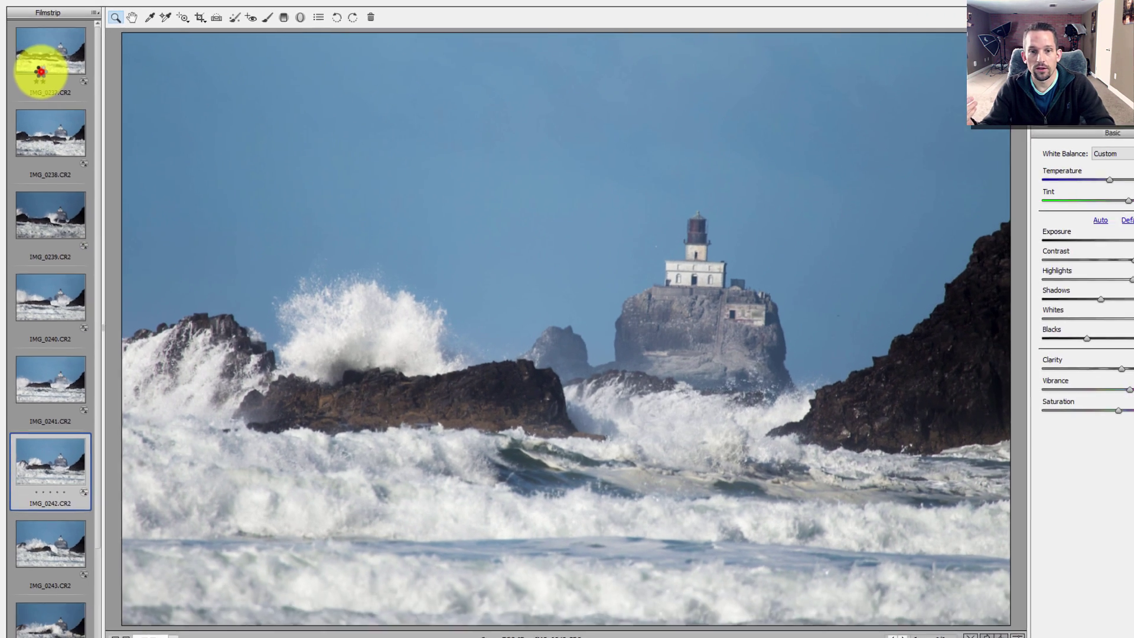
{"action": "left_click", "coordinate": [47, 70]}
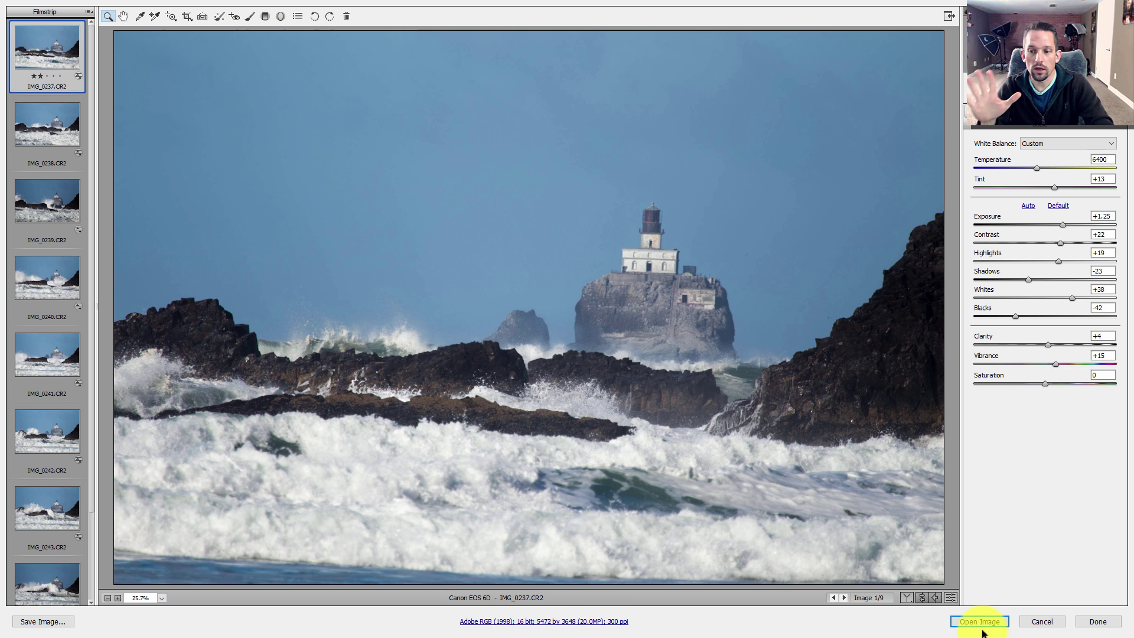
Finish Camera Raw keeping the edits, return to Bridge and inspect IMG_0238 and IMG_0239 details
{"action": "left_click", "coordinate": [1098, 621]}
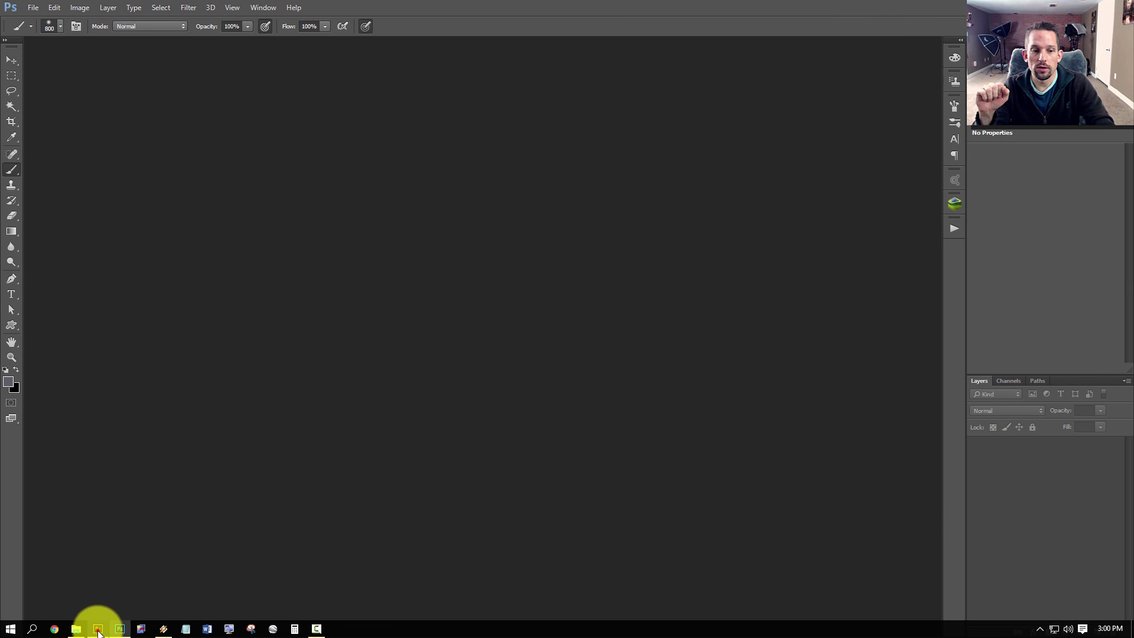
{"action": "left_click", "coordinate": [97, 631]}
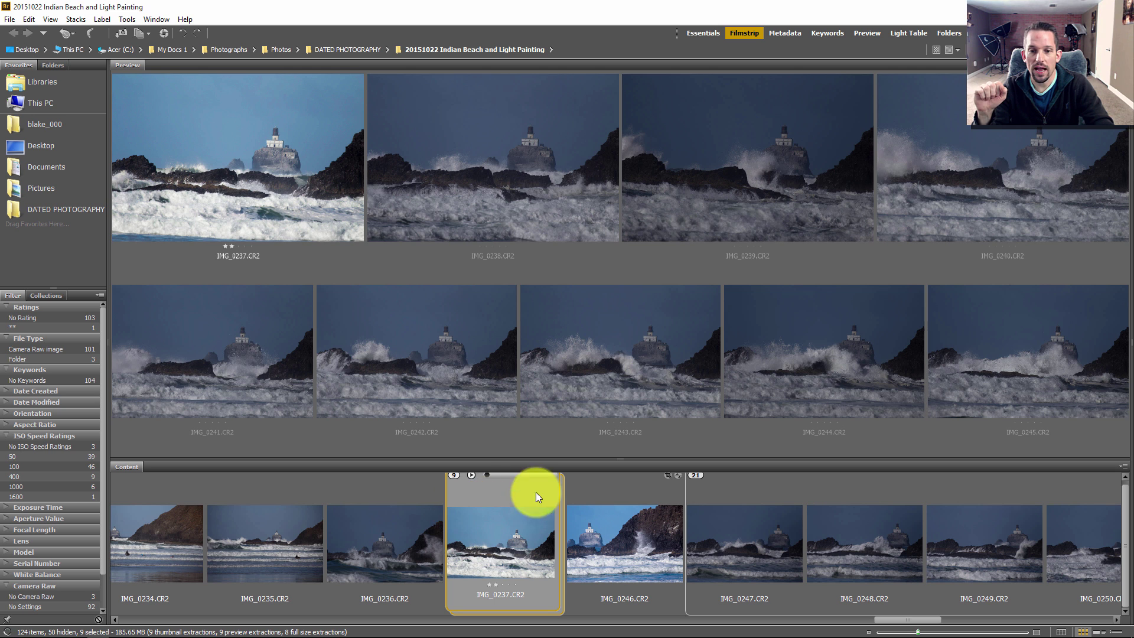
{"action": "left_click", "coordinate": [496, 202]}
{"action": "left_click", "coordinate": [675, 193]}
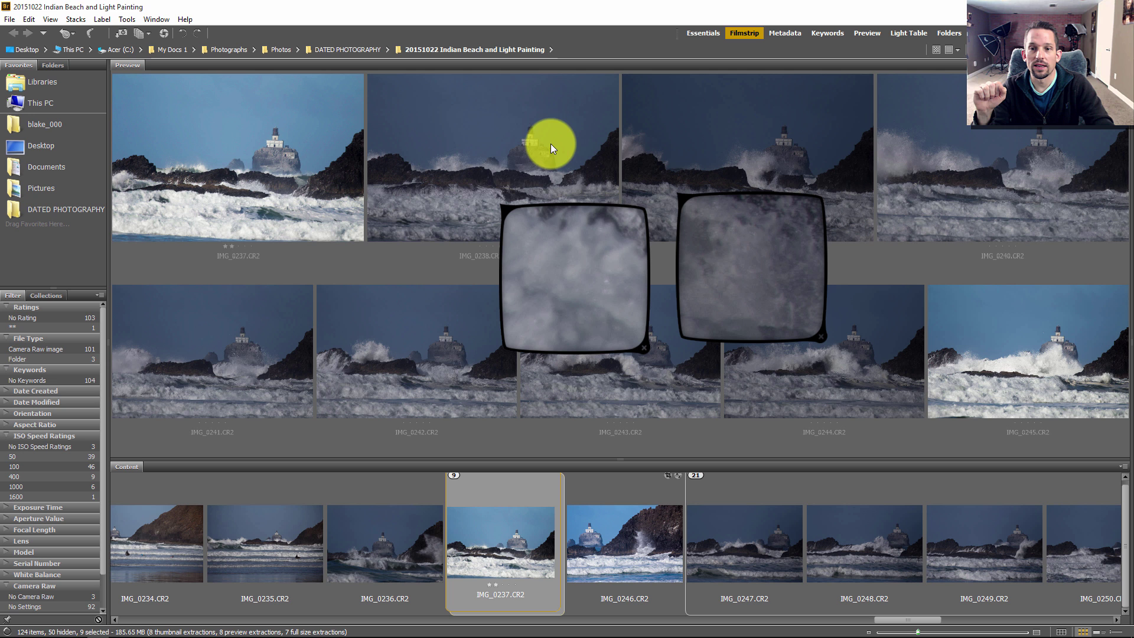
{"action": "left_click", "coordinate": [422, 529]}
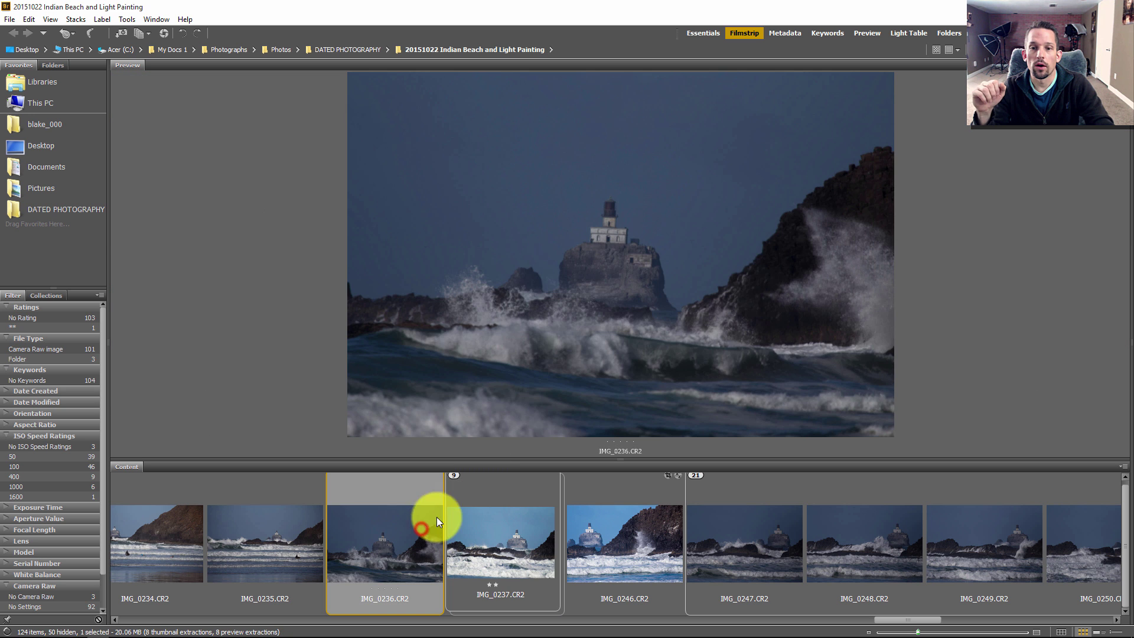
Reselect all nine stacked wave shots and bring up the Tools > Photoshop commands
{"action": "left_click", "coordinate": [488, 516]}
{"action": "left_click", "coordinate": [559, 612]}
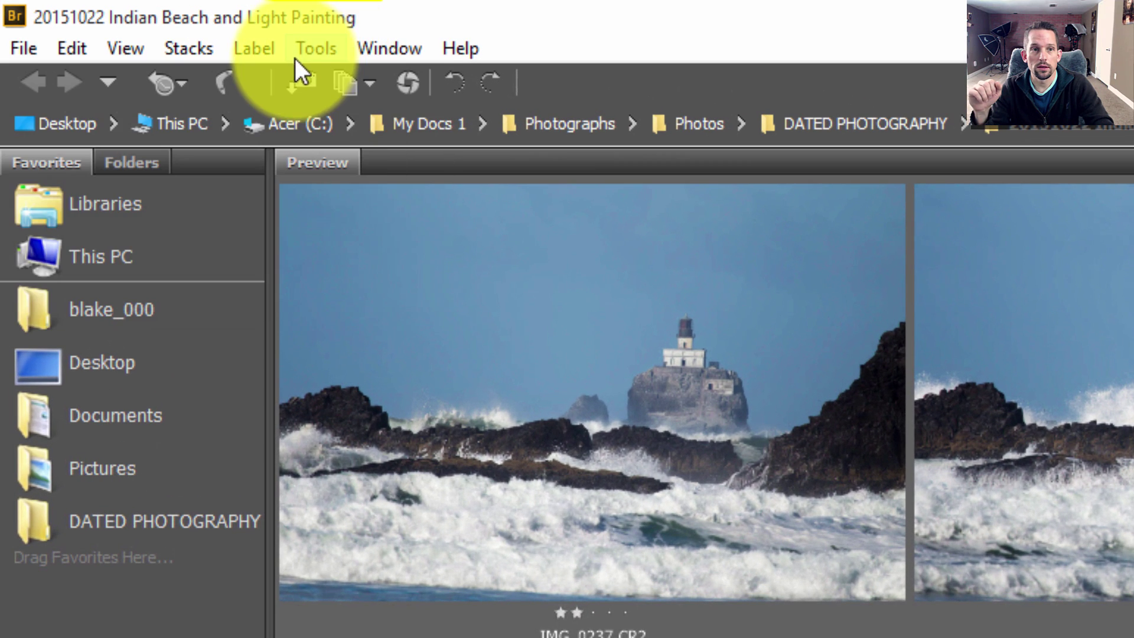
{"action": "left_click", "coordinate": [313, 41]}
{"action": "mouse_move", "coordinate": [291, 303]}
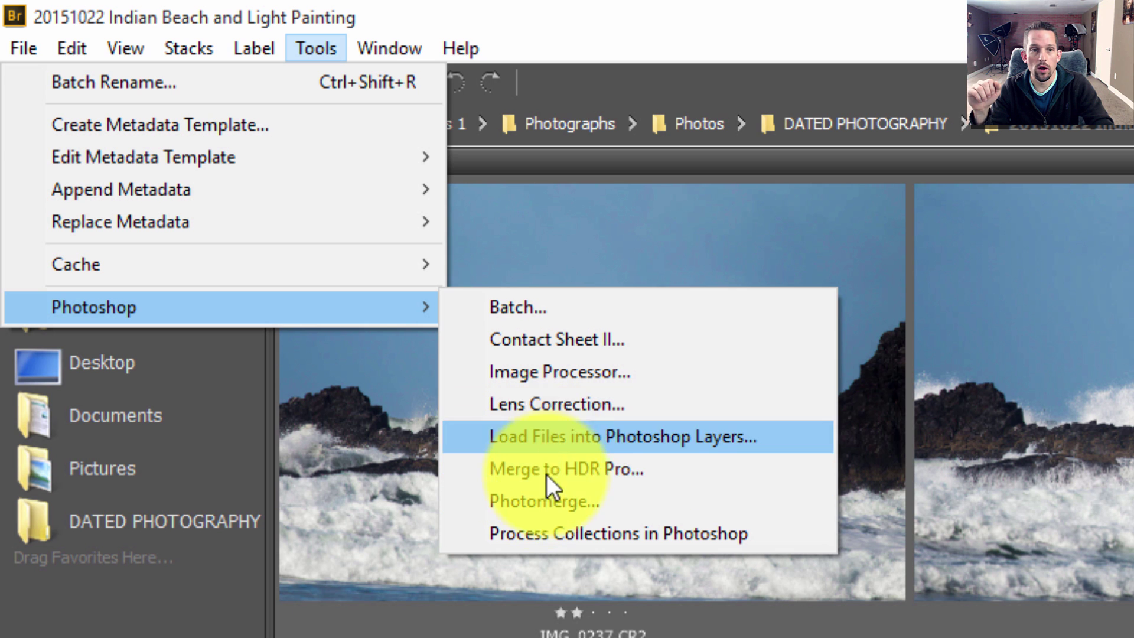
Load the nine wave shots as layers into a new Untitled1 Photoshop document
{"action": "left_click", "coordinate": [553, 436]}
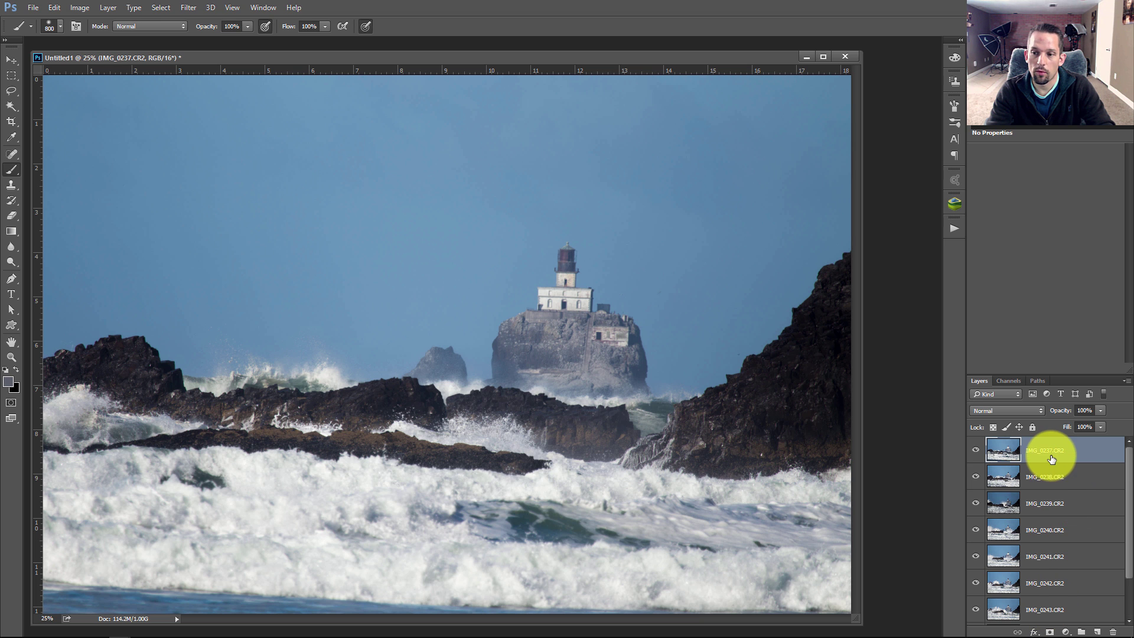
{"action": "scroll", "coordinate": [1044, 608], "scroll_direction": "down", "scroll_amount": 2}
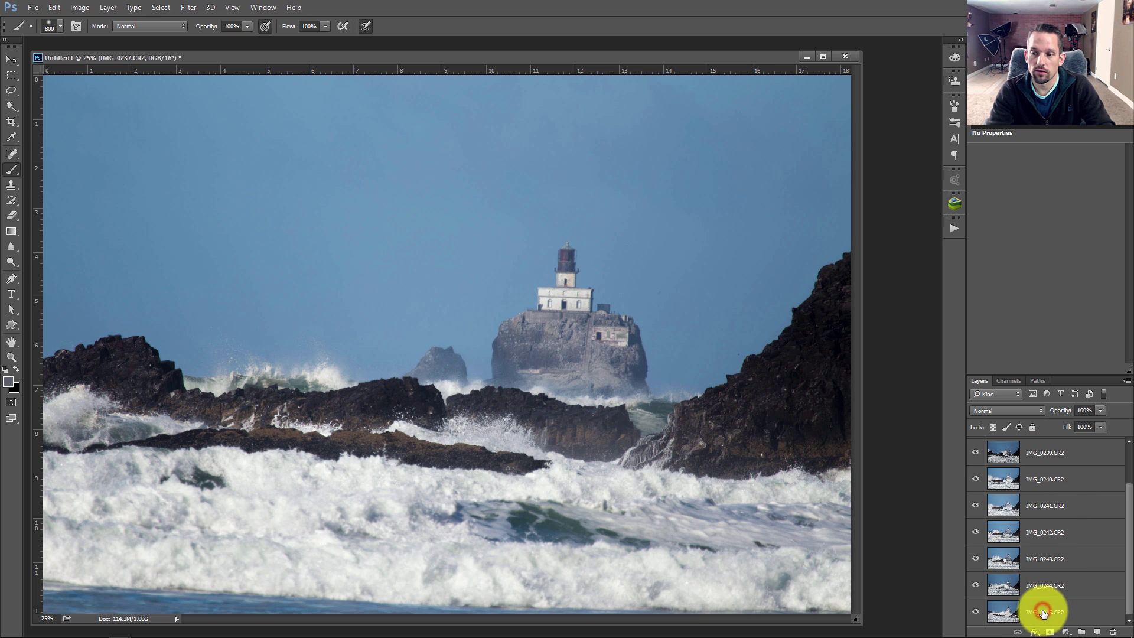
Select all nine wave layers and auto-align them with Auto projection
{"action": "left_click", "coordinate": [1042, 612], "text": "shift"}
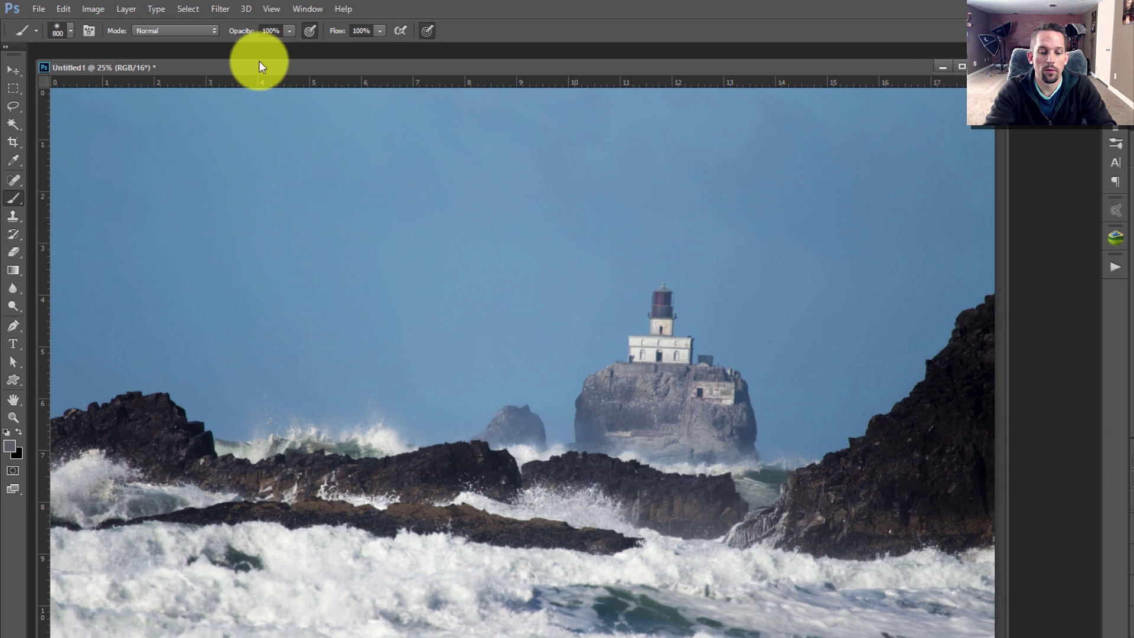
{"action": "left_click", "coordinate": [12, 69]}
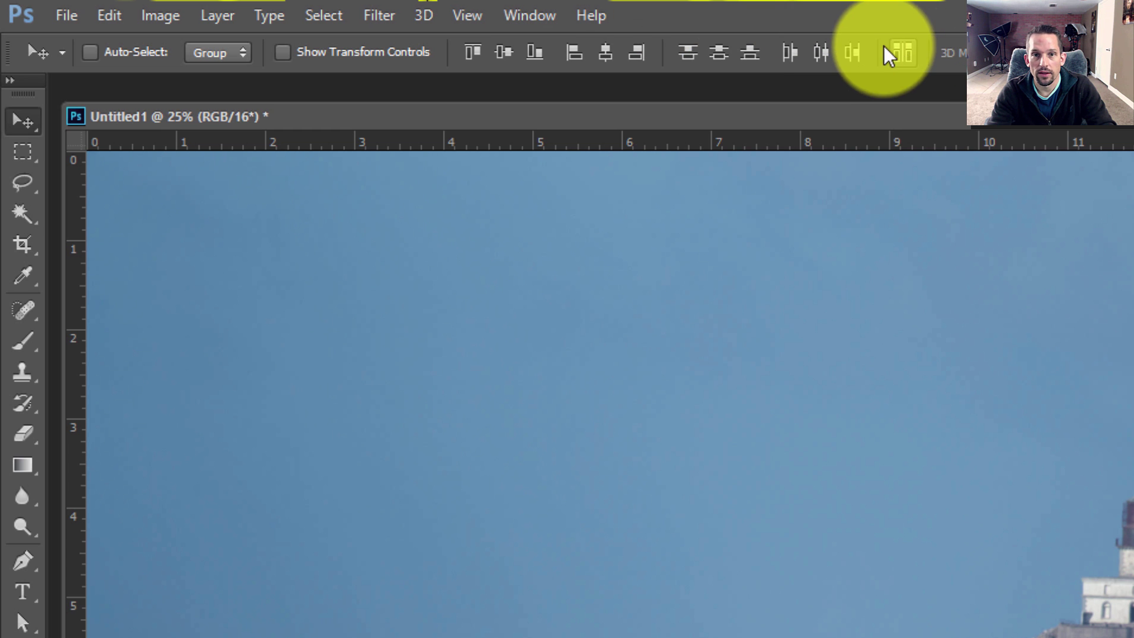
{"action": "left_click", "coordinate": [902, 52]}
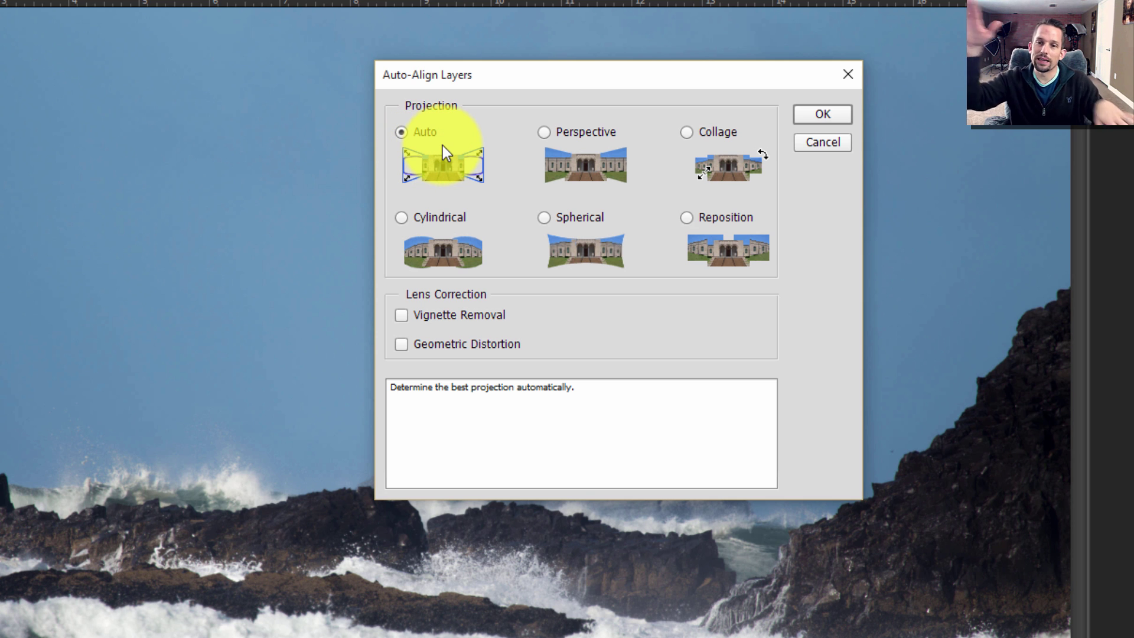
{"action": "left_click", "coordinate": [802, 112]}
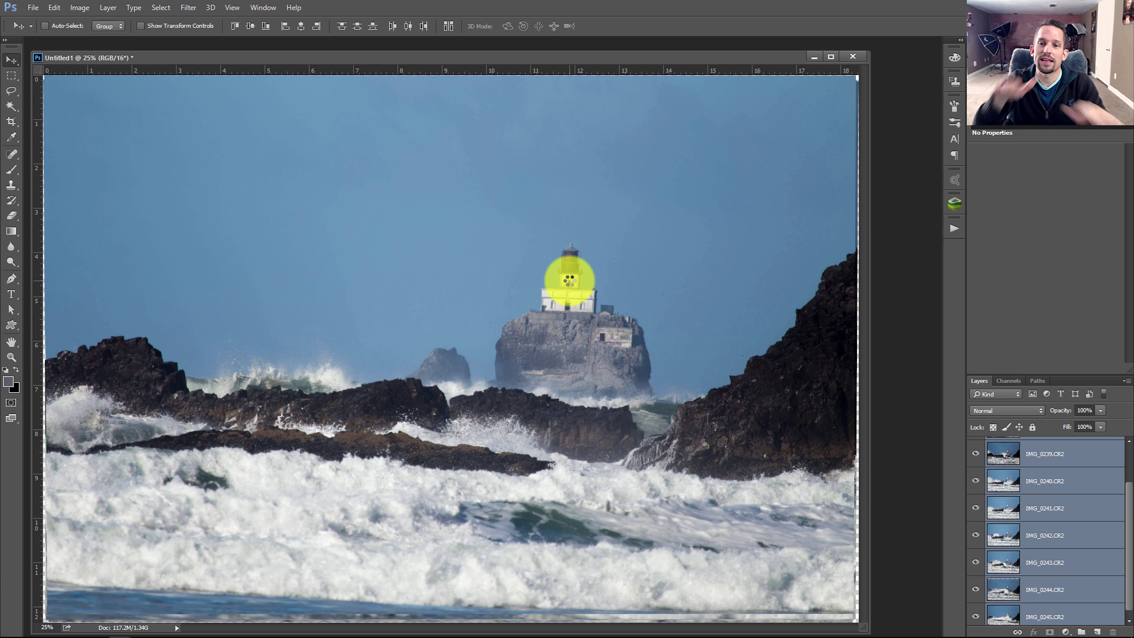
{"action": "scroll", "coordinate": [1083, 493], "scroll_direction": "up", "scroll_amount": 3}
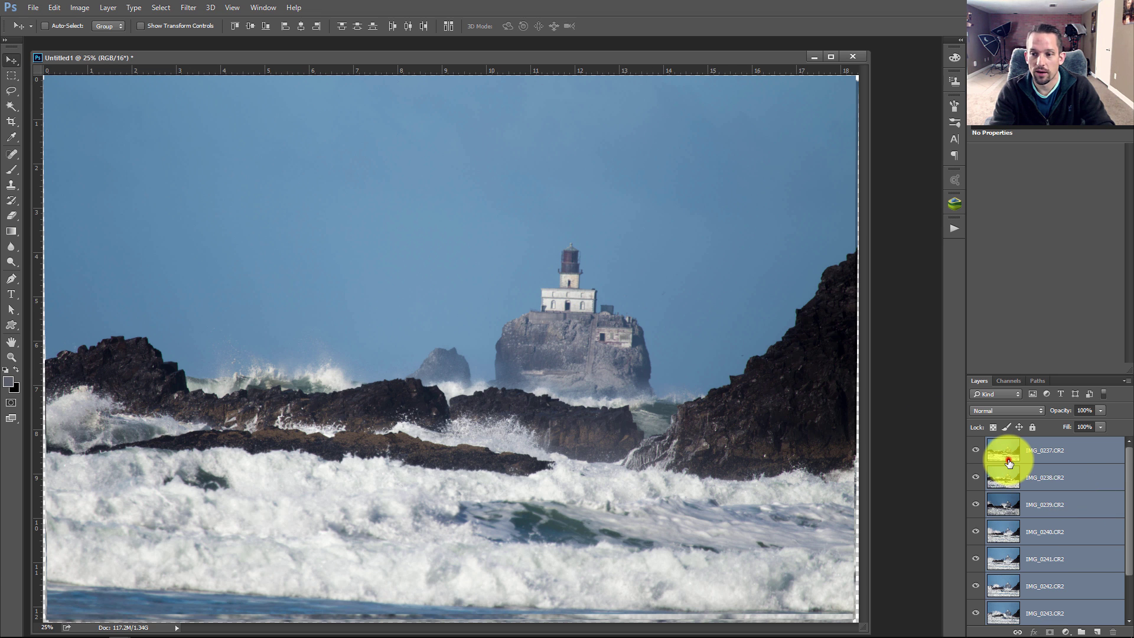
{"action": "left_click", "coordinate": [1002, 455]}
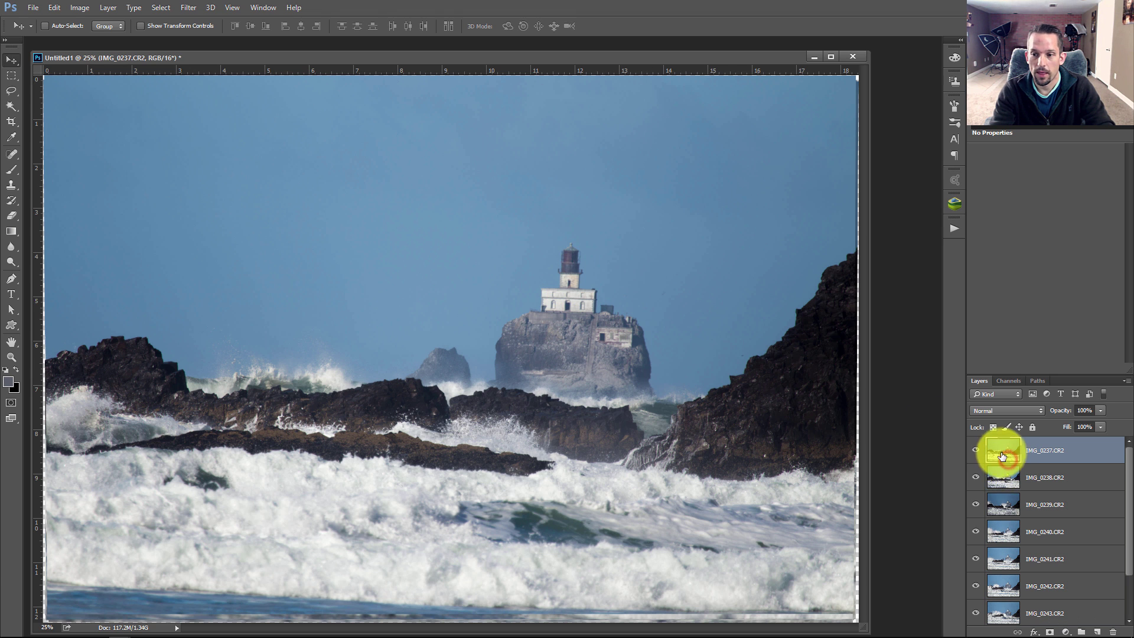
{"action": "left_click", "coordinate": [993, 411]}
{"action": "left_click", "coordinate": [979, 343]}
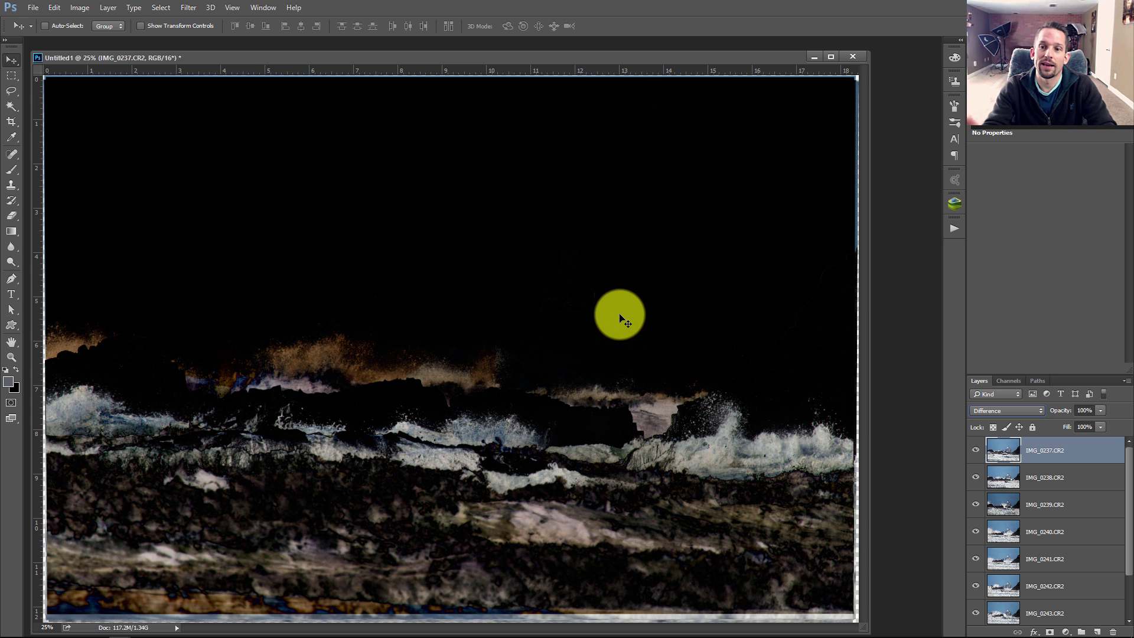
{"action": "left_click_drag", "start_coordinate": [626, 324], "coordinate": [623, 362]}
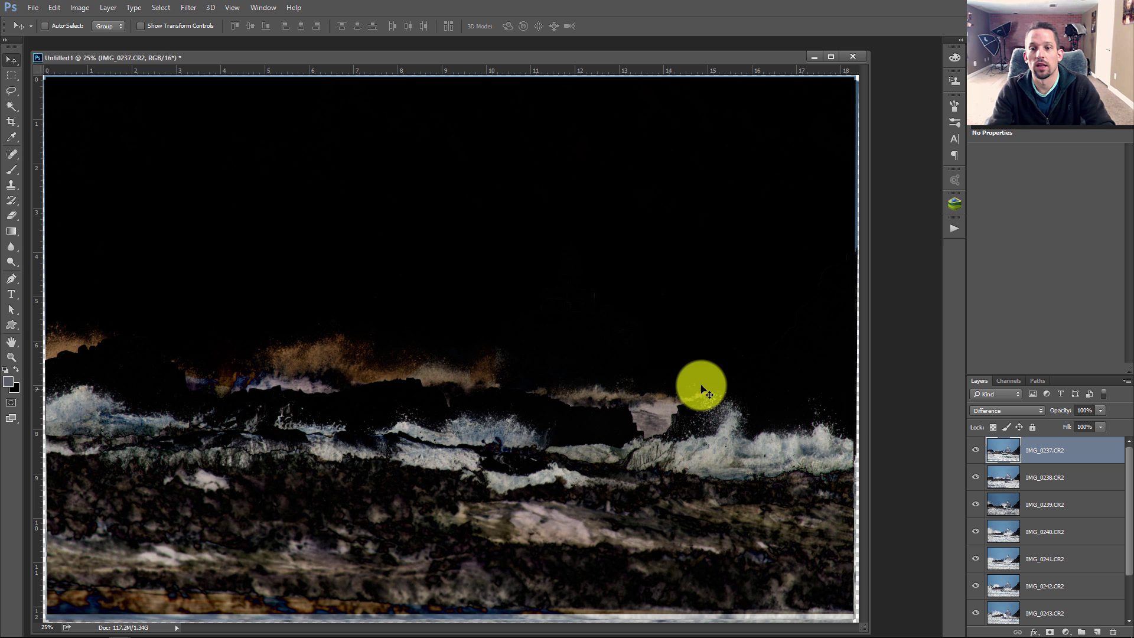
{"action": "left_click", "coordinate": [984, 410]}
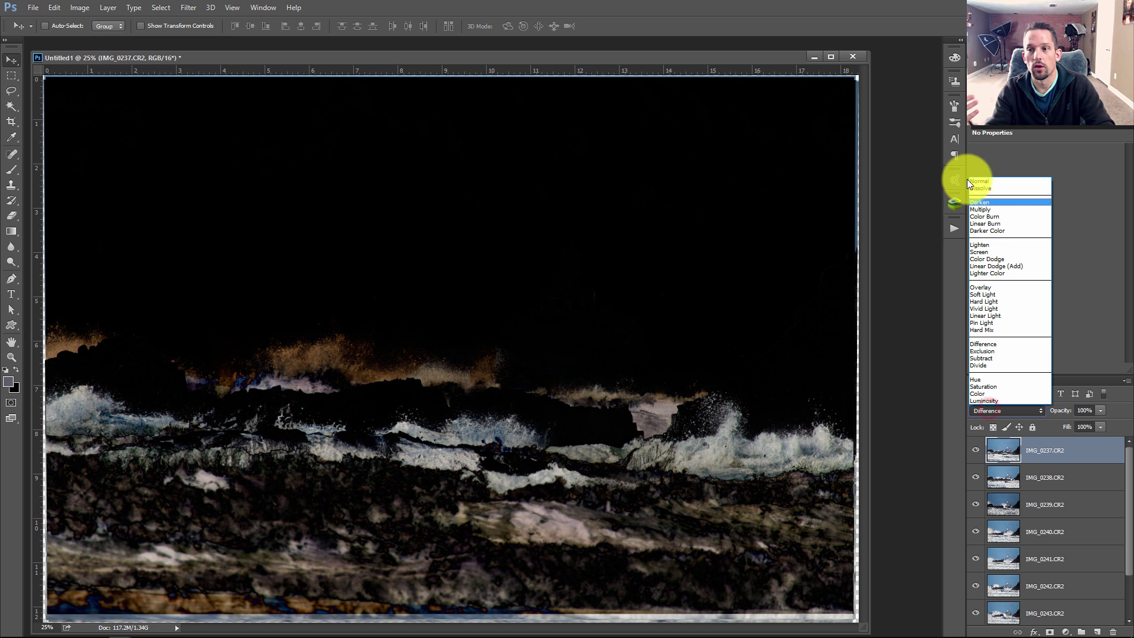
{"action": "left_click", "coordinate": [983, 179]}
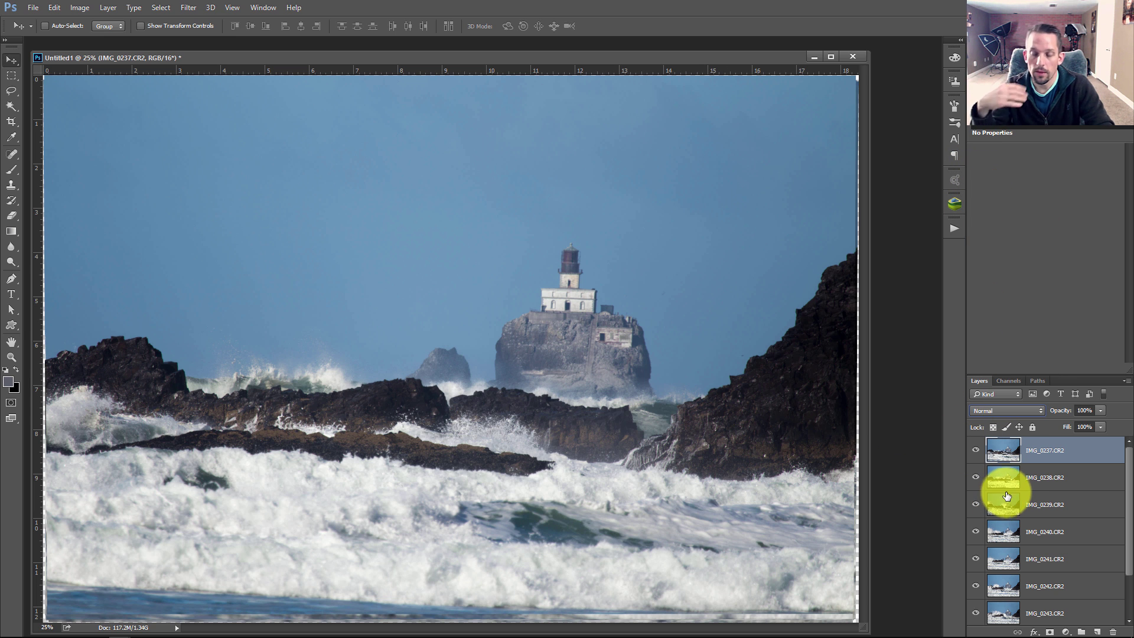
{"action": "scroll", "coordinate": [1011, 477], "scroll_direction": "down", "scroll_amount": 2}
{"action": "scroll", "coordinate": [1010, 478], "scroll_direction": "up", "scroll_amount": 2}
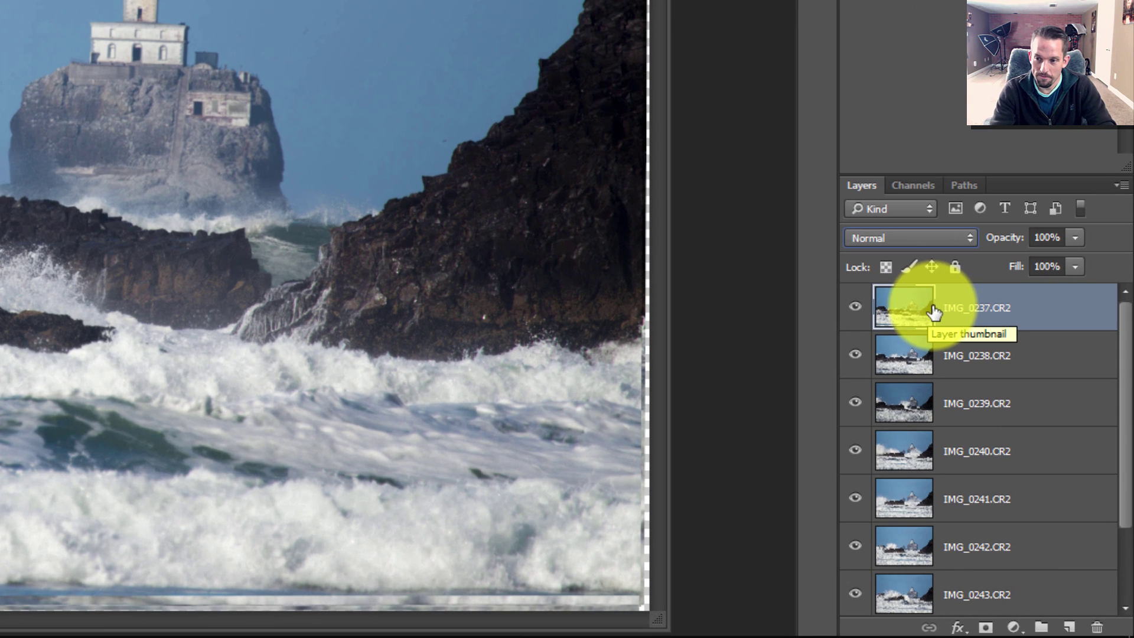
Select layers IMG_0237 through IMG_0244 and set their blend mode to Lighten
{"action": "left_click", "coordinate": [1017, 451]}
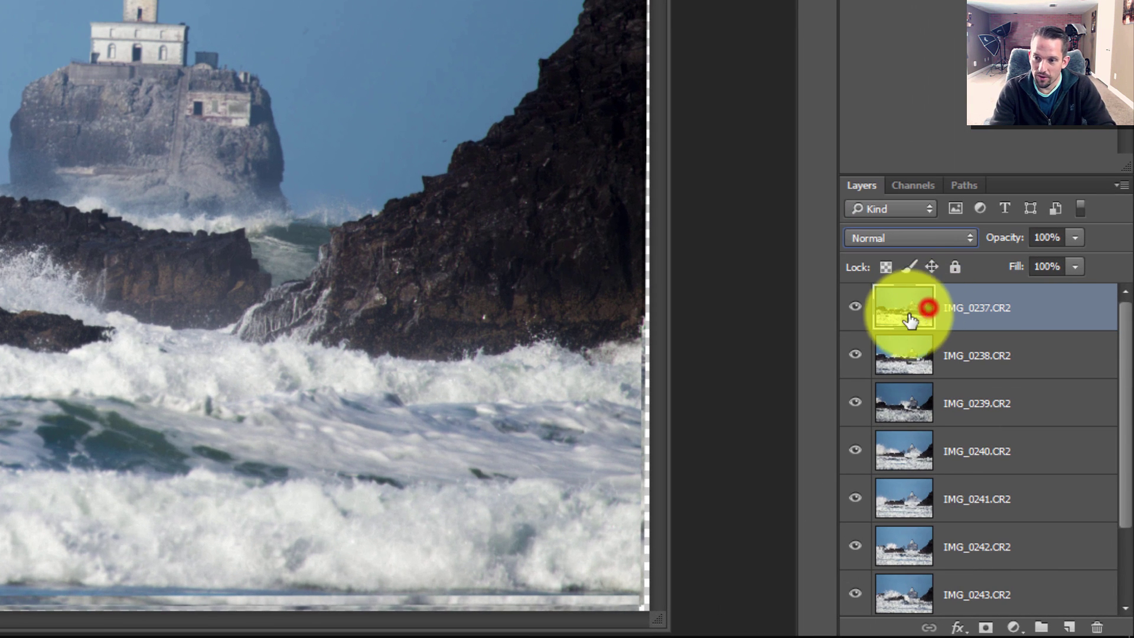
{"action": "left_click_drag", "start_coordinate": [910, 319], "coordinate": [917, 546]}
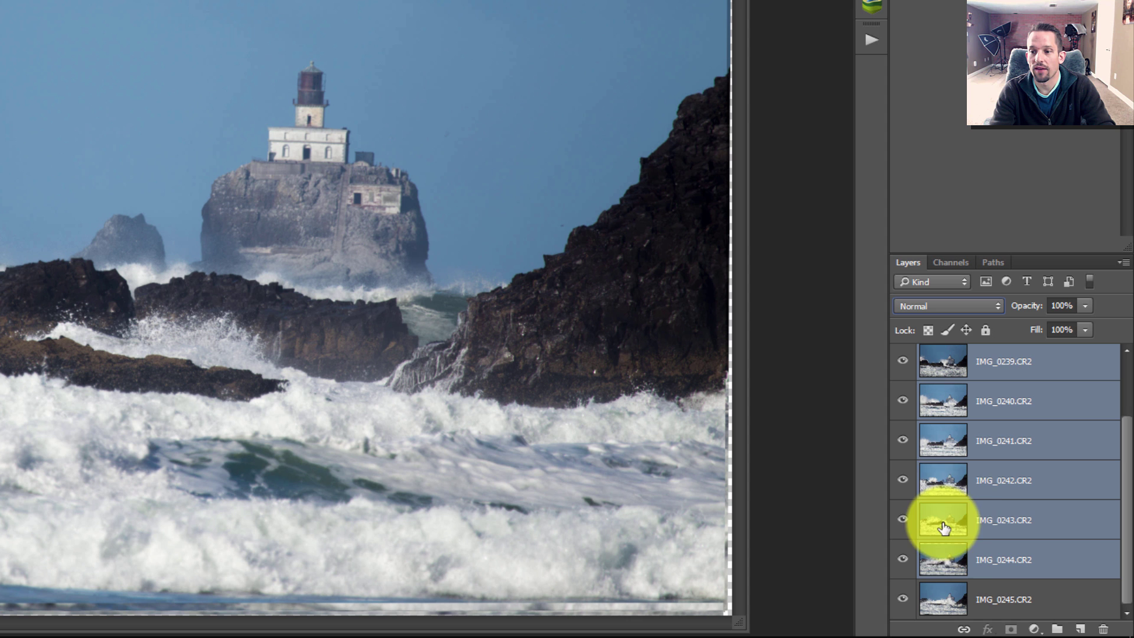
{"action": "left_click", "coordinate": [942, 306]}
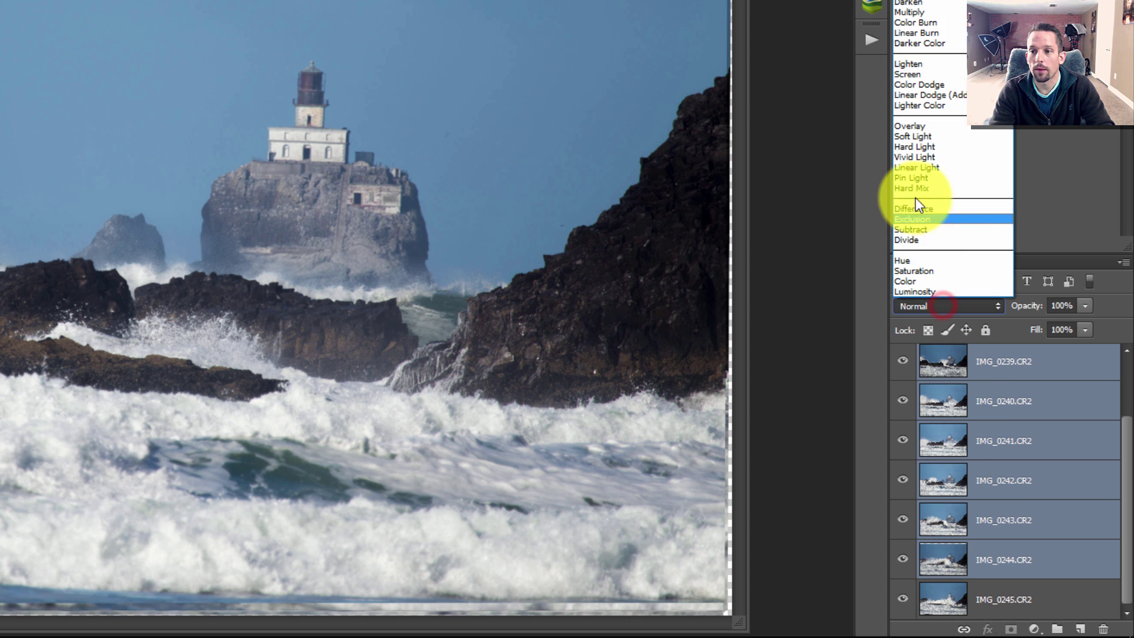
{"action": "left_click", "coordinate": [930, 61]}
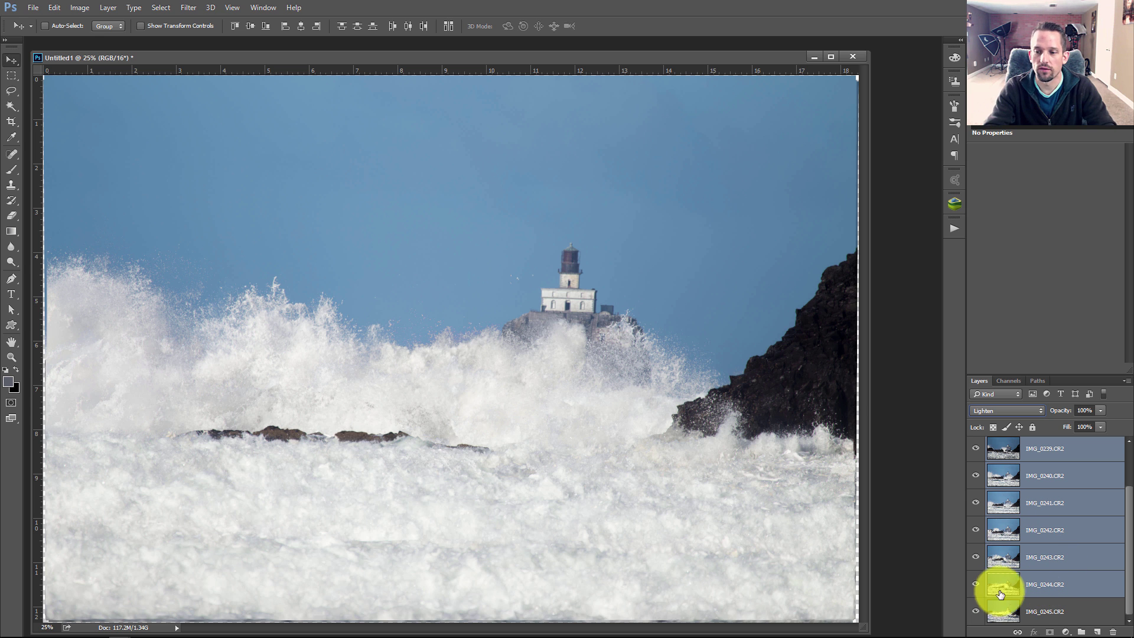
Show only the bottom frame IMG_0245, select IMG_0237 and add a new empty layer on top
{"action": "left_click", "coordinate": [975, 615], "text": "alt"}
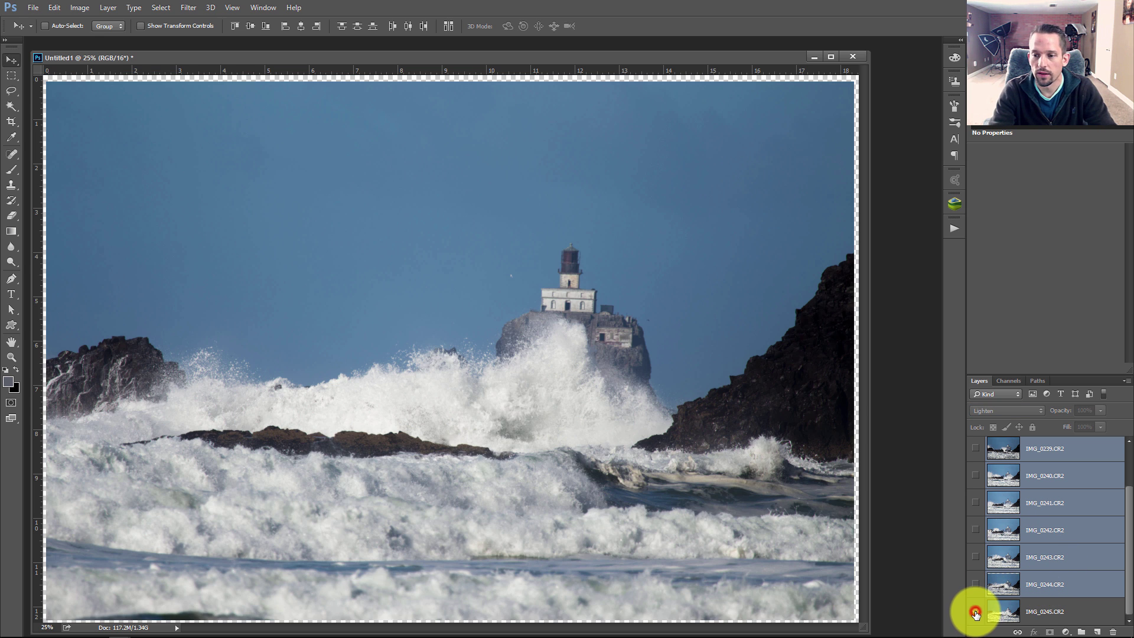
{"action": "scroll", "coordinate": [983, 561], "scroll_direction": "up", "scroll_amount": 2}
{"action": "left_click", "coordinate": [1003, 451]}
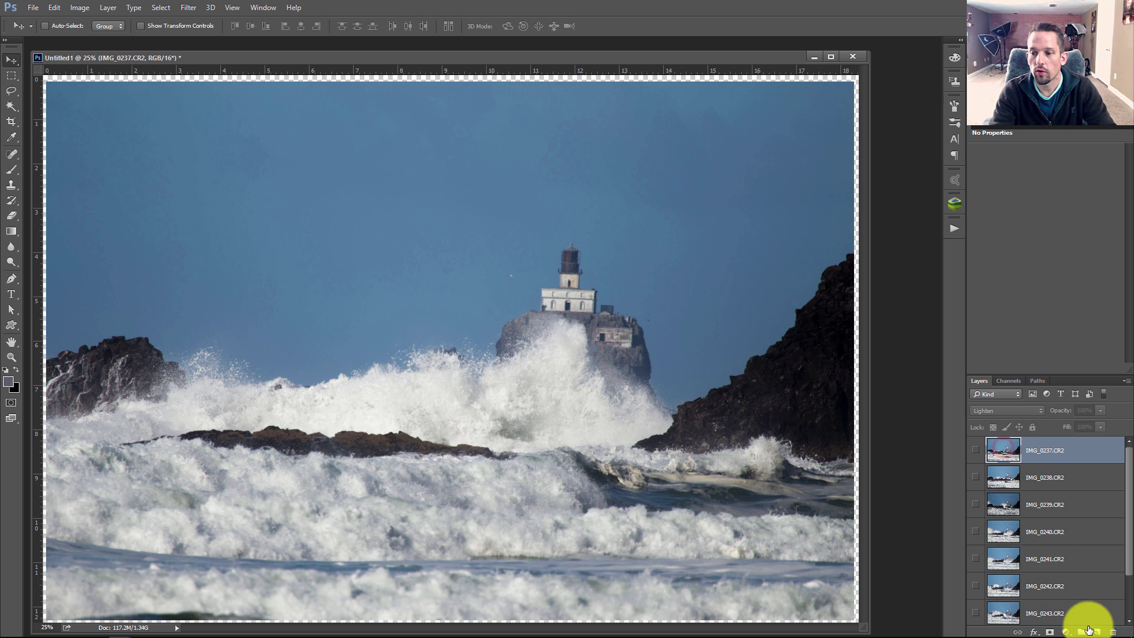
{"action": "left_click", "coordinate": [1096, 632]}
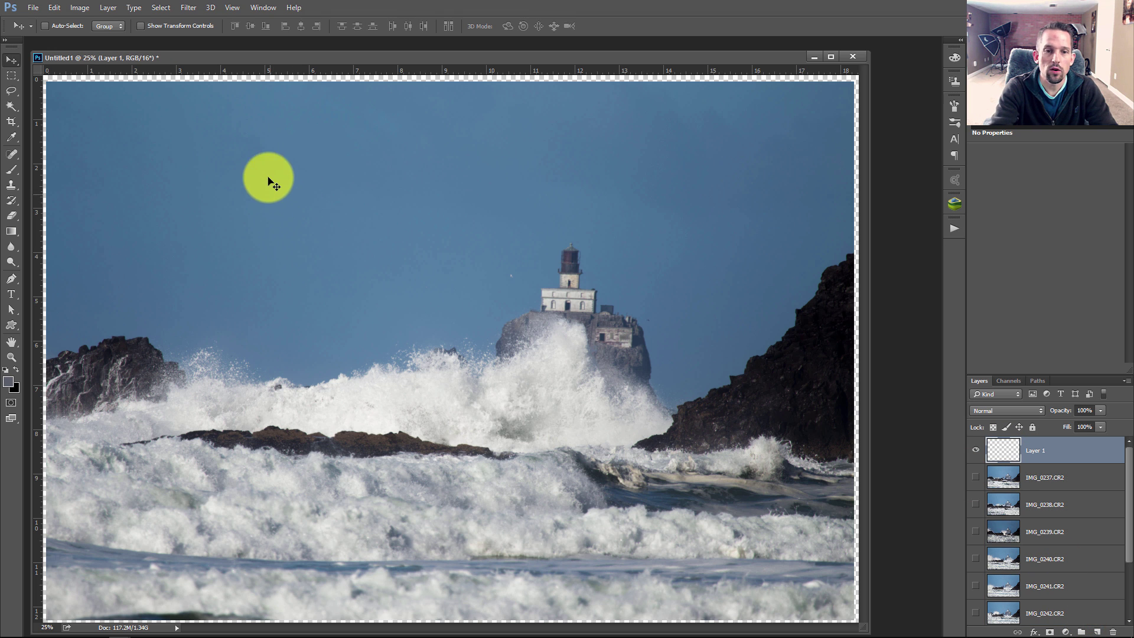
Paint soft black bands across the sky and left side, and white bands below and down the right side
{"action": "key", "text": "b"}
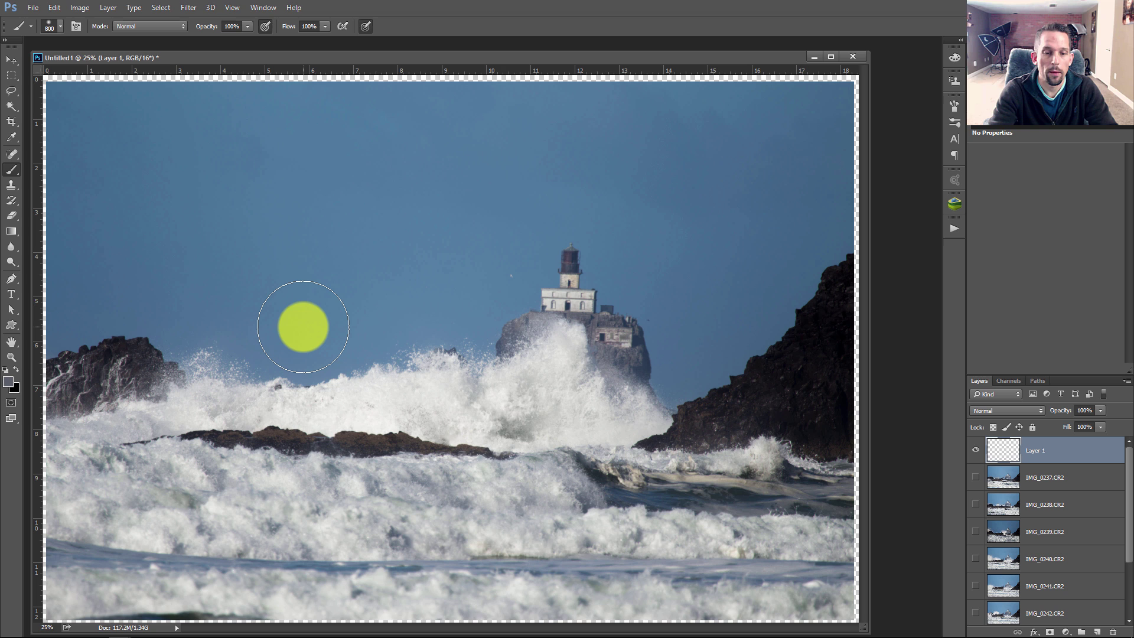
{"action": "left_click", "coordinate": [16, 370]}
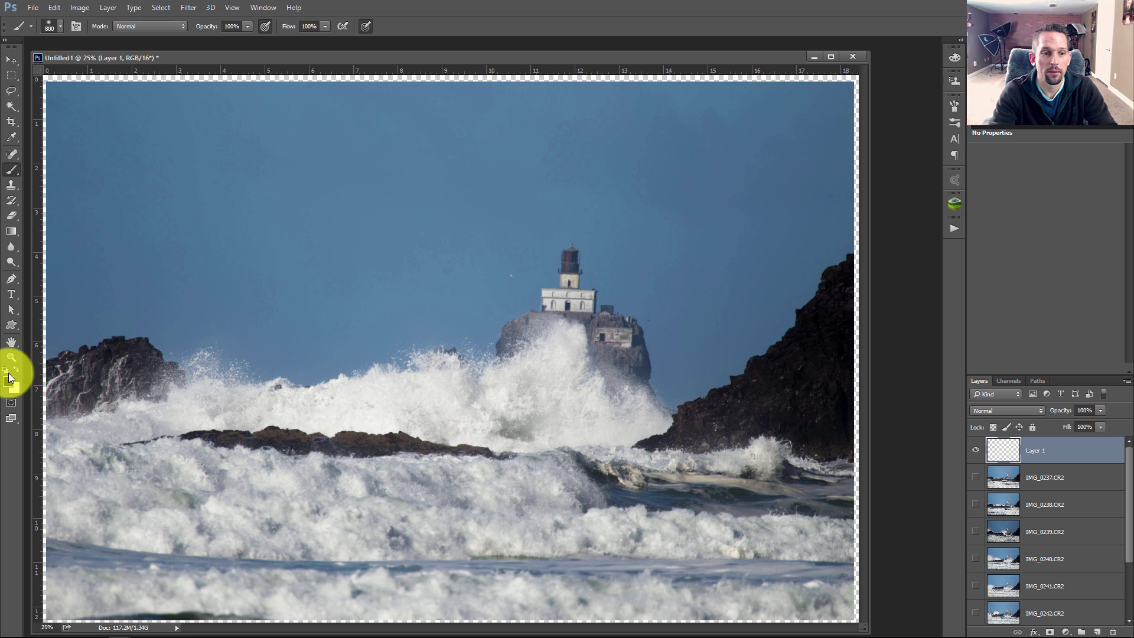
{"action": "mouse_move", "coordinate": [261, 233]}
{"action": "left_mouse_down"}
{"action": "mouse_move", "coordinate": [652, 207]}
{"action": "mouse_move", "coordinate": [350, 234]}
{"action": "mouse_move", "coordinate": [447, 226]}
{"action": "mouse_move", "coordinate": [435, 258]}
{"action": "left_mouse_up"}
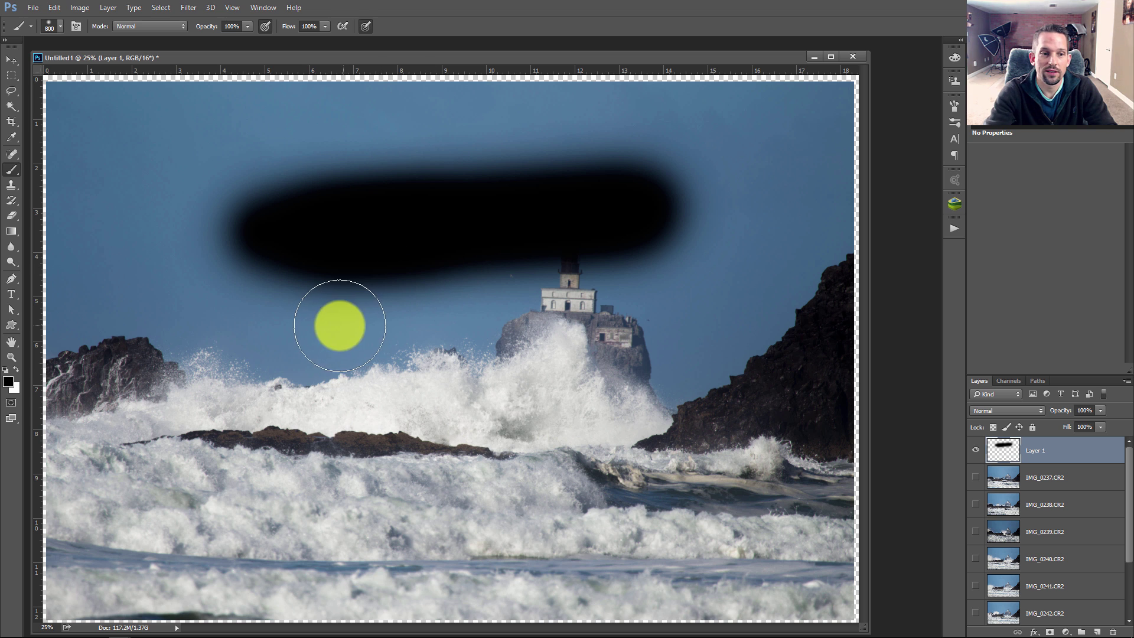
{"action": "left_click", "coordinate": [16, 369]}
{"action": "mouse_move", "coordinate": [271, 308]}
{"action": "left_mouse_down"}
{"action": "mouse_move", "coordinate": [640, 296]}
{"action": "mouse_move", "coordinate": [508, 303]}
{"action": "mouse_move", "coordinate": [614, 304]}
{"action": "left_mouse_up"}
{"action": "left_click", "coordinate": [16, 371]}
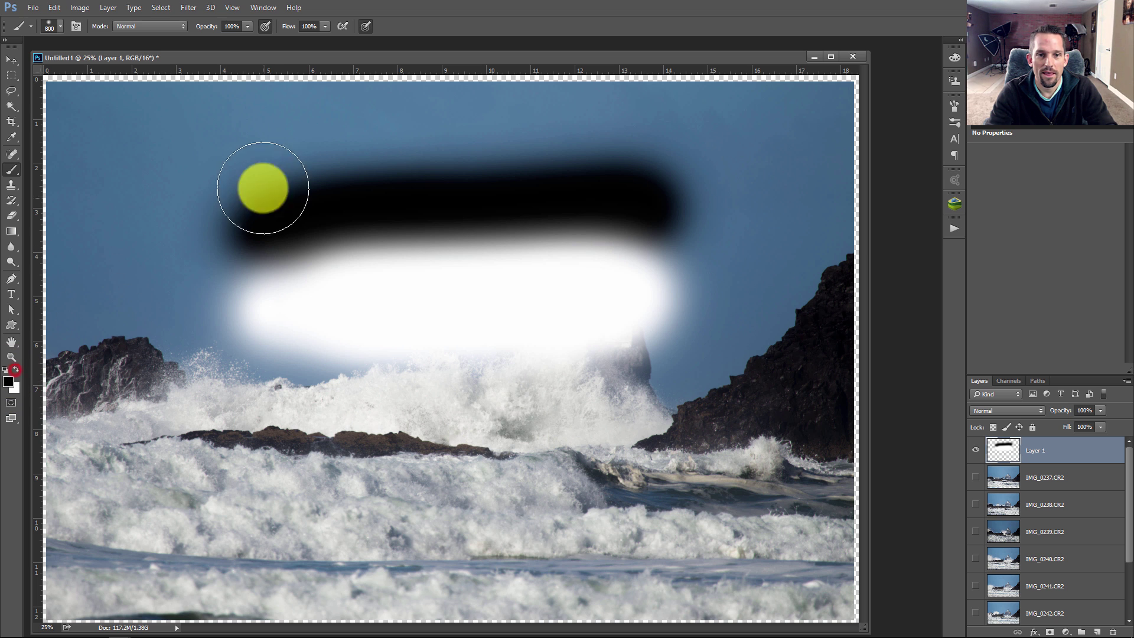
{"action": "mouse_move", "coordinate": [275, 164]}
{"action": "left_mouse_down"}
{"action": "mouse_move", "coordinate": [347, 155]}
{"action": "mouse_move", "coordinate": [598, 131]}
{"action": "mouse_move", "coordinate": [331, 155]}
{"action": "left_mouse_up"}
{"action": "left_click_drag", "start_coordinate": [139, 204], "coordinate": [164, 534]}
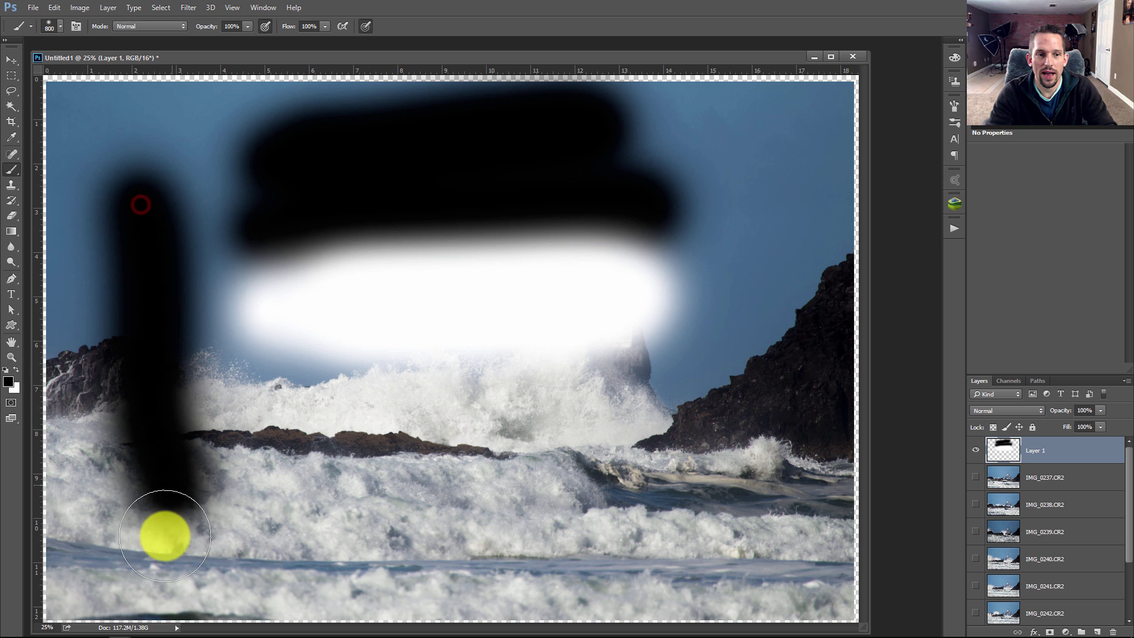
{"action": "left_click", "coordinate": [15, 369]}
{"action": "mouse_move", "coordinate": [778, 141]}
{"action": "left_mouse_down"}
{"action": "mouse_move", "coordinate": [762, 473]}
{"action": "mouse_move", "coordinate": [748, 204]}
{"action": "mouse_move", "coordinate": [732, 389]}
{"action": "left_mouse_up"}
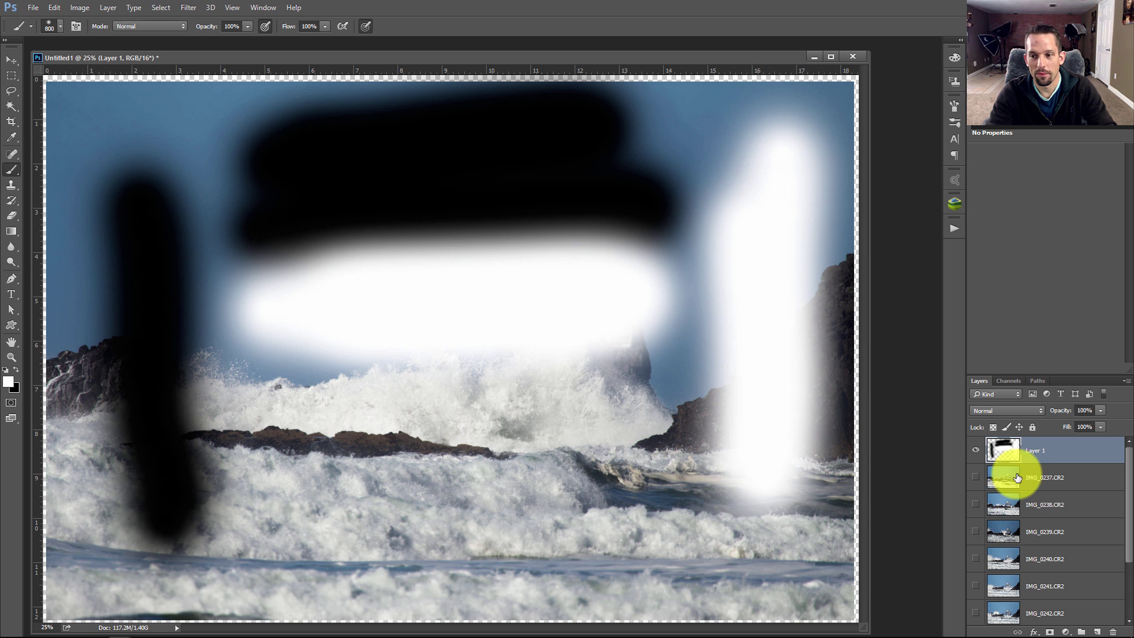
Set Layer 1 to Lighten blending, zoom in on a white stroke's edge, then fit the image on screen
{"action": "left_click", "coordinate": [1000, 410]}
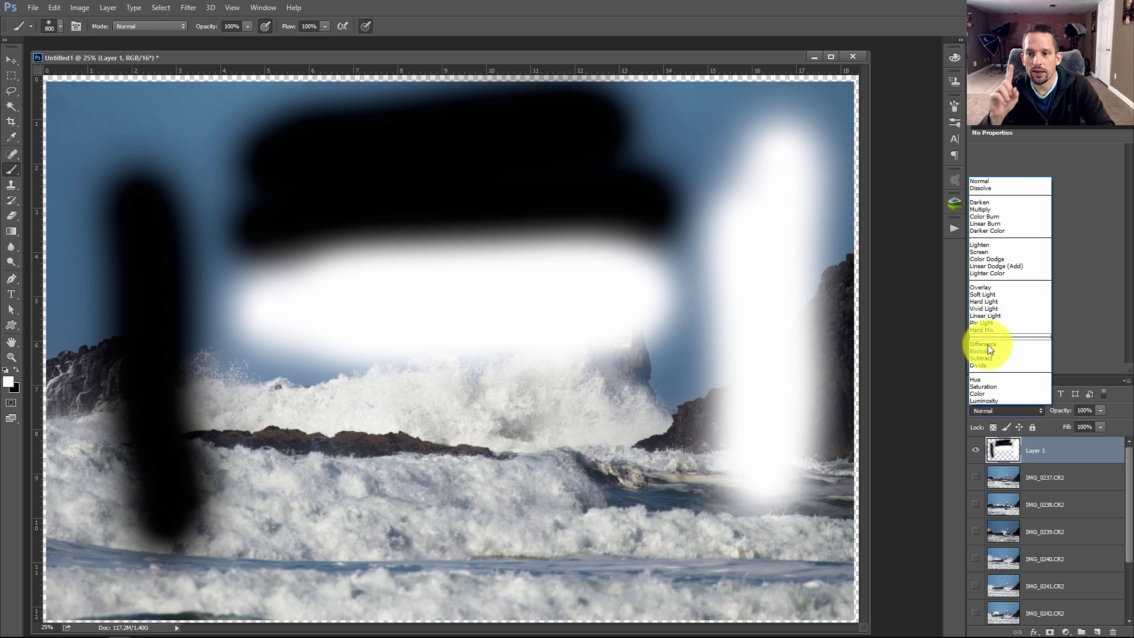
{"action": "left_click", "coordinate": [978, 245]}
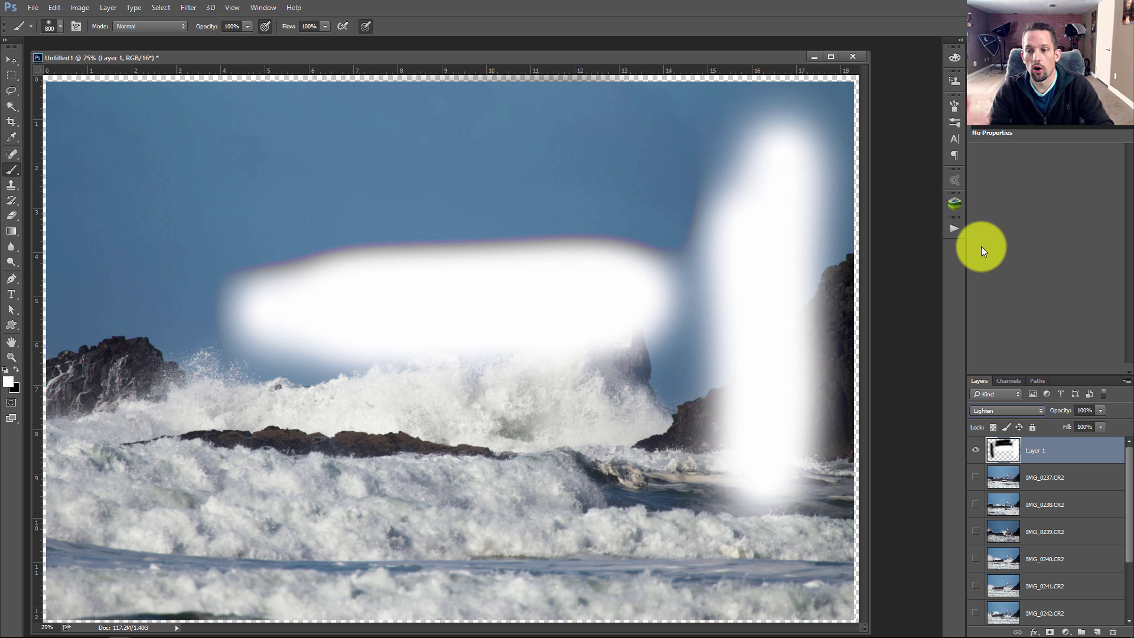
{"action": "mouse_move", "coordinate": [438, 238]}
{"action": "left_mouse_down"}
{"action": "mouse_move", "coordinate": [490, 266]}
{"action": "mouse_move", "coordinate": [526, 241]}
{"action": "left_mouse_up"}
{"action": "key", "text": "v"}
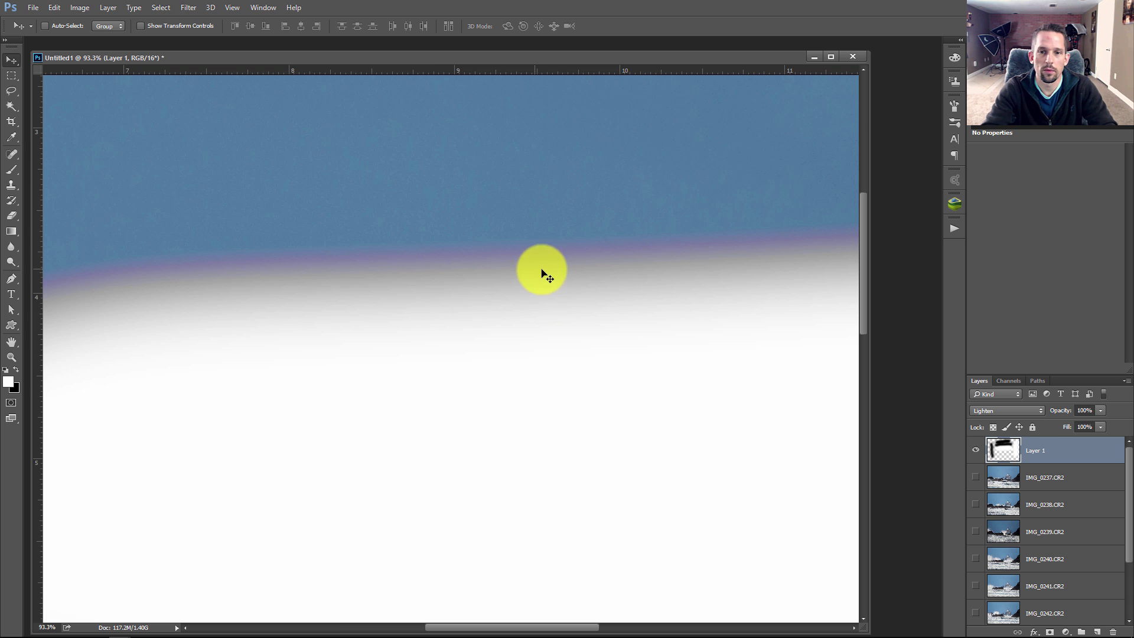
{"action": "right_click", "coordinate": [562, 281]}
{"action": "left_click", "coordinate": [581, 284]}
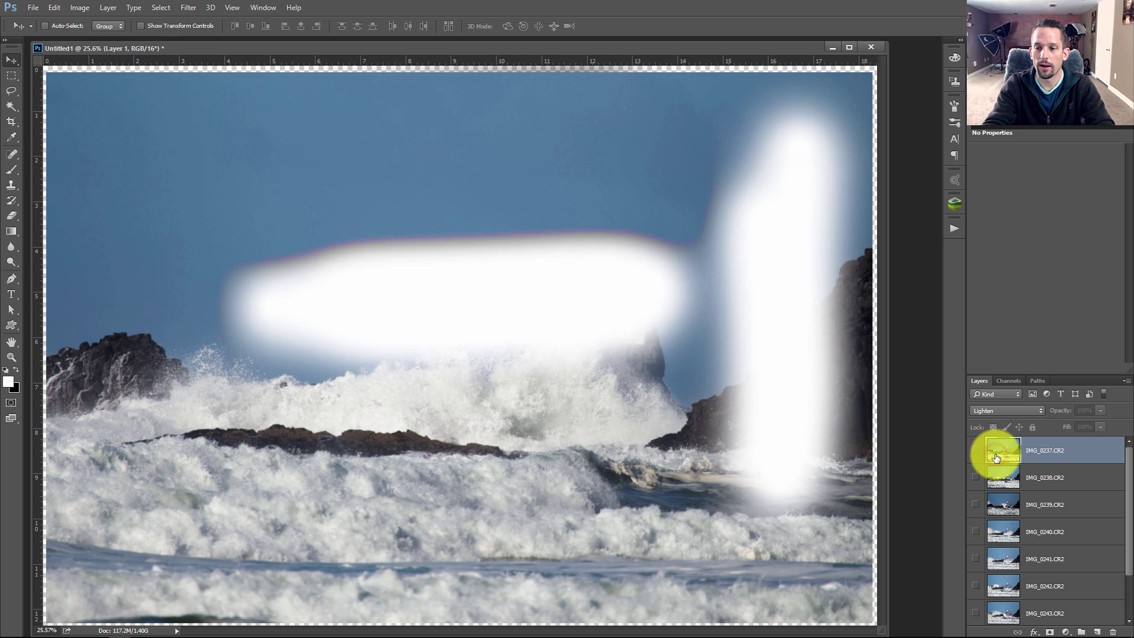
Delete the painted test layer and compare with IMG_0237 shown and hidden, leaving it visible
{"action": "key", "text": "Delete"}
{"action": "left_click", "coordinate": [978, 452]}
{"action": "left_click", "coordinate": [976, 452]}
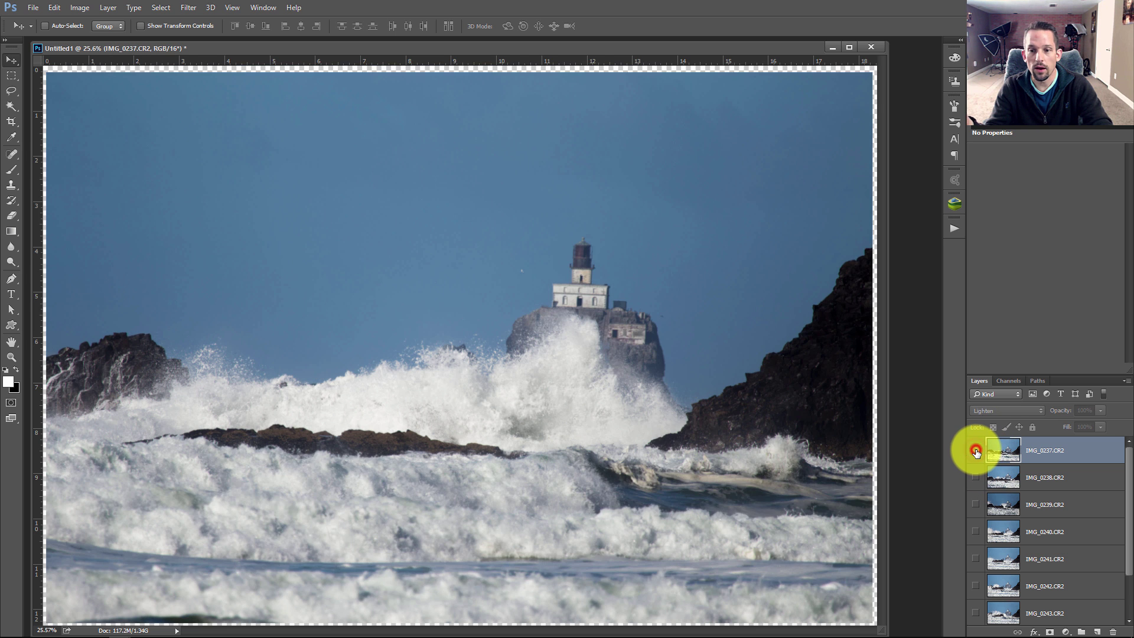
{"action": "left_click", "coordinate": [975, 452]}
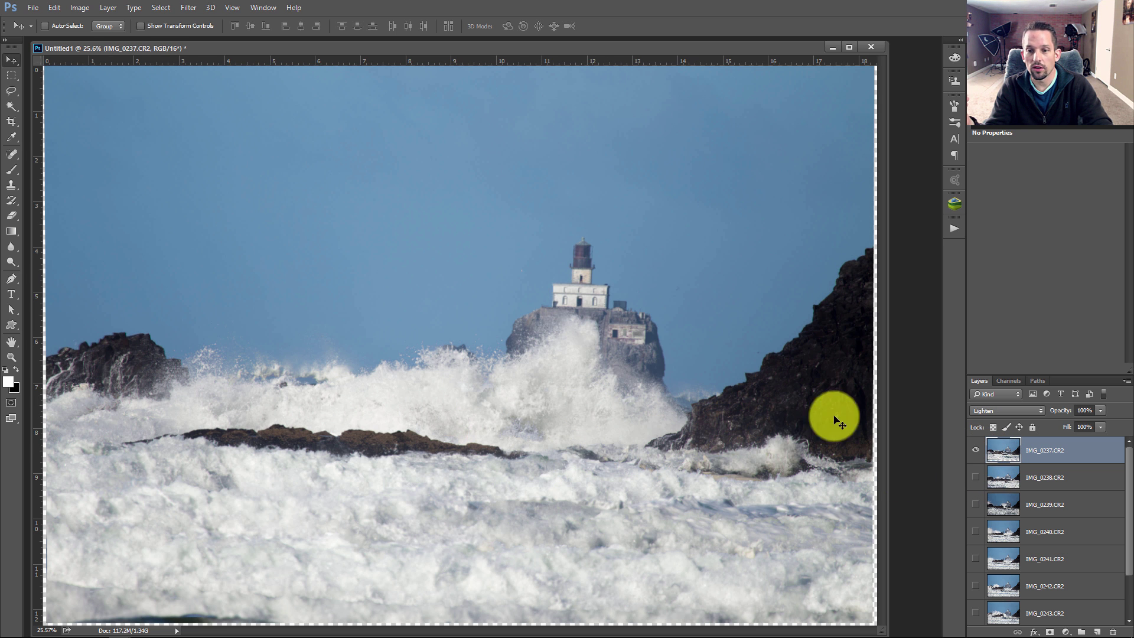
{"action": "left_click", "coordinate": [974, 452]}
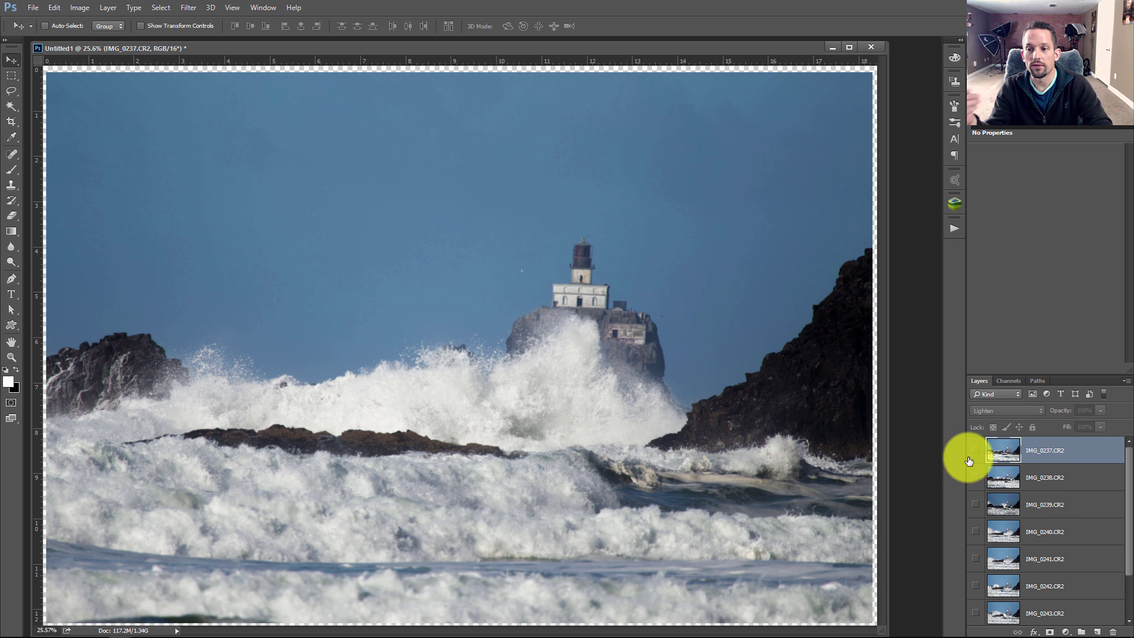
{"action": "left_click", "coordinate": [974, 450]}
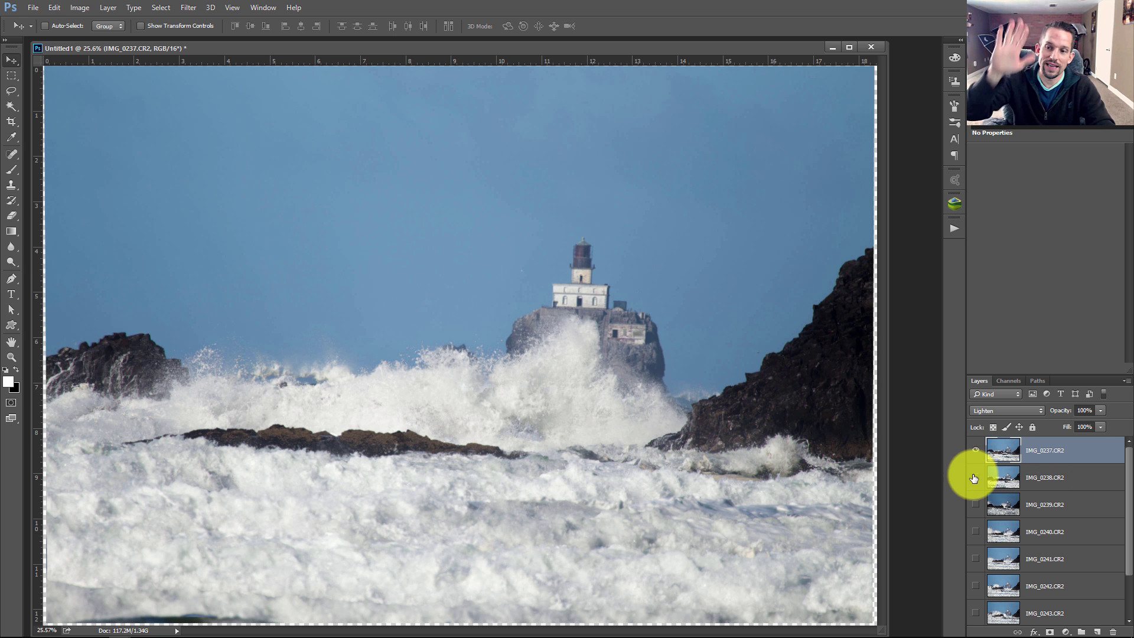
Turn on IMG_0238 through IMG_0244 to stack their spray
{"action": "left_click", "coordinate": [975, 478]}
{"action": "left_click", "coordinate": [975, 504]}
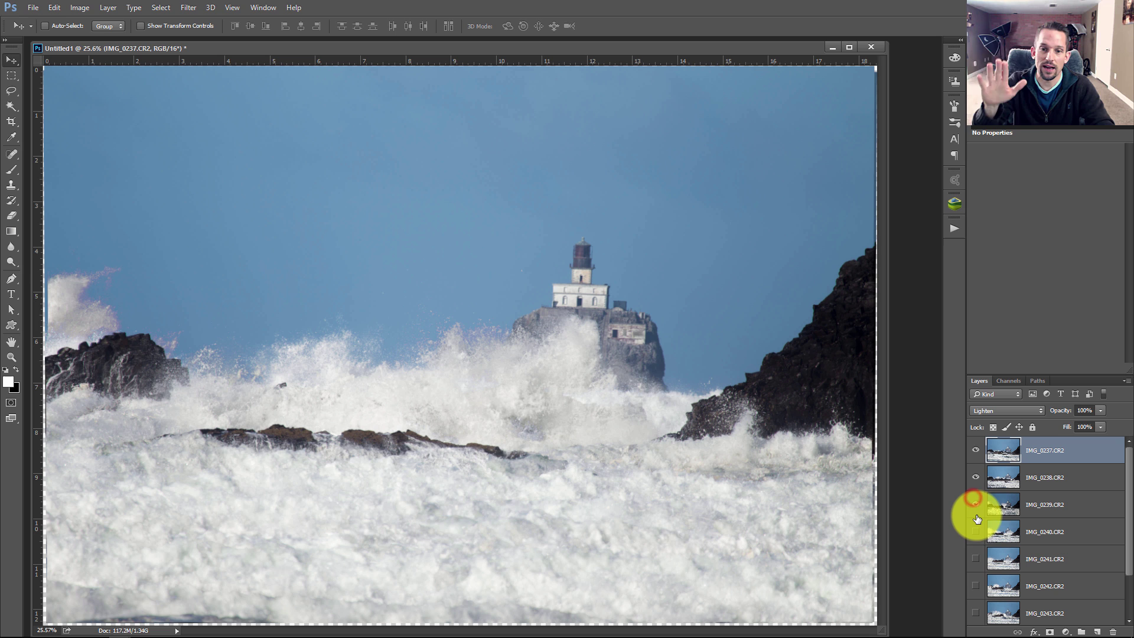
{"action": "left_click", "coordinate": [975, 532]}
{"action": "left_click", "coordinate": [975, 558]}
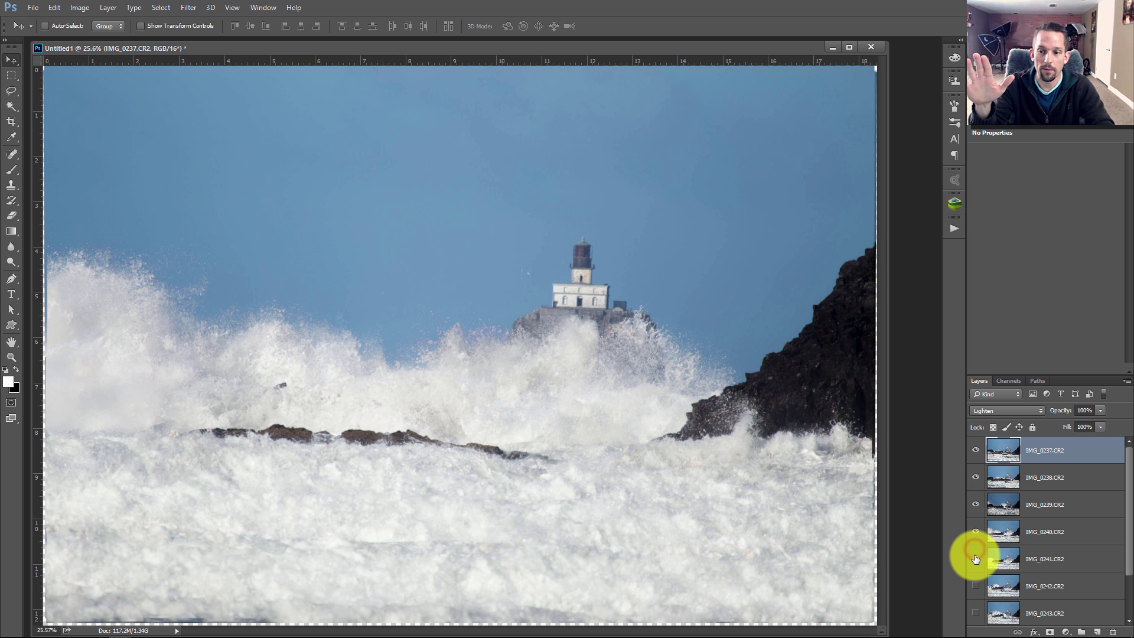
{"action": "left_click", "coordinate": [975, 585]}
{"action": "left_click", "coordinate": [976, 612]}
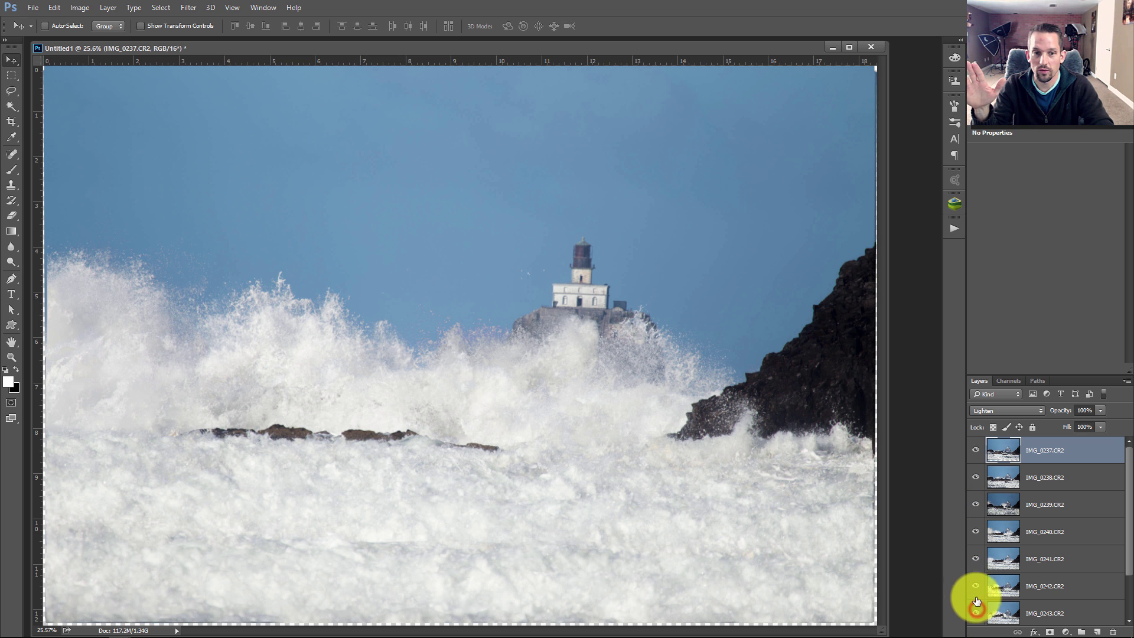
{"action": "scroll", "coordinate": [998, 549], "scroll_direction": "down", "scroll_amount": 2}
{"action": "left_click", "coordinate": [975, 584]}
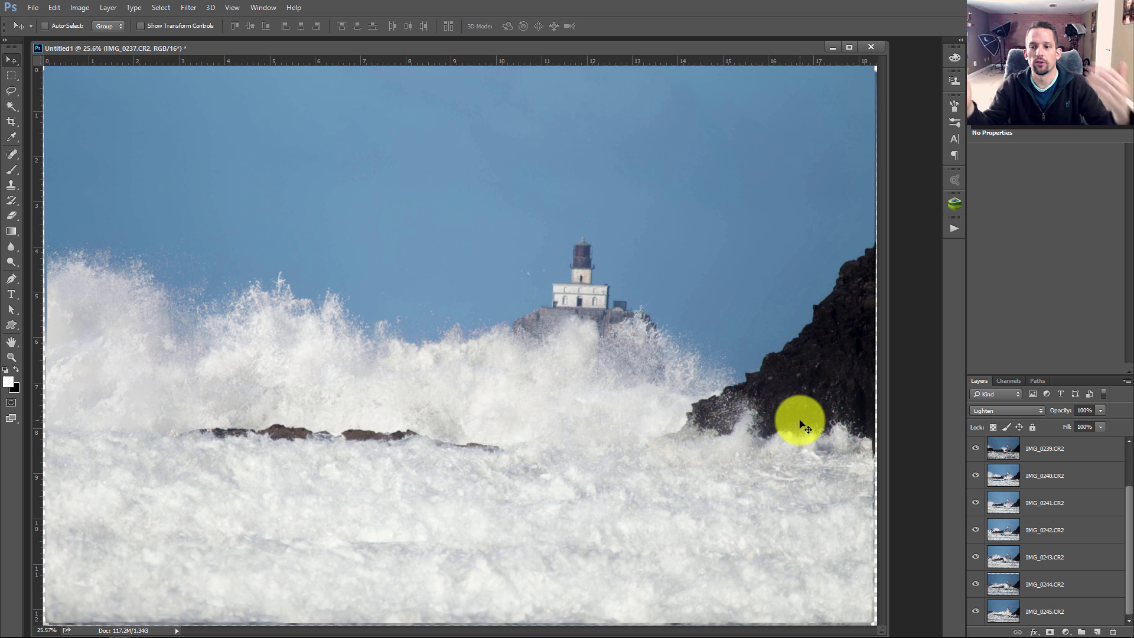
Compare IMG_0244, IMG_0243 and IMG_0242 on and off, leaving IMG_0242 hidden
{"action": "left_click", "coordinate": [976, 586]}
{"action": "left_click", "coordinate": [976, 586]}
{"action": "left_click", "coordinate": [976, 586]}
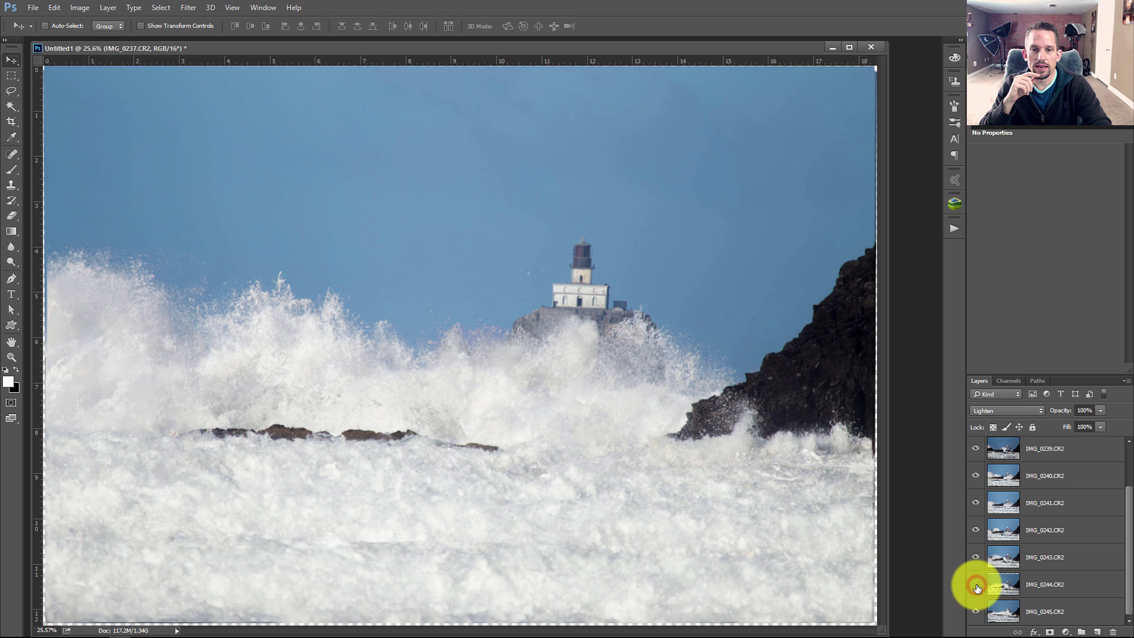
{"action": "left_click", "coordinate": [976, 587]}
{"action": "left_click", "coordinate": [976, 559]}
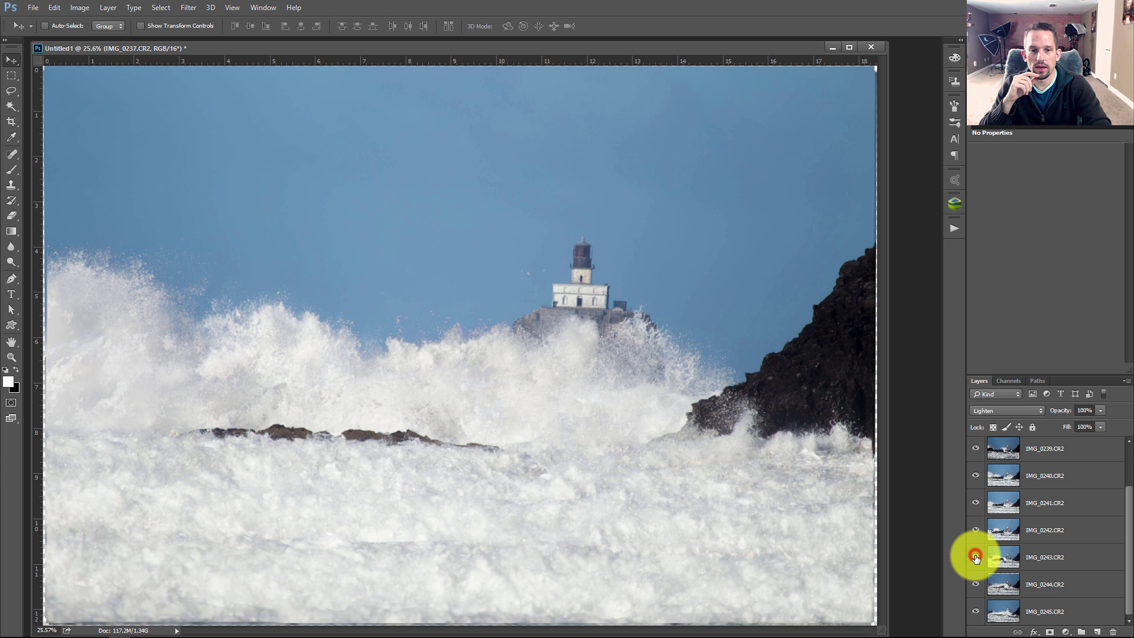
{"action": "left_click", "coordinate": [975, 559]}
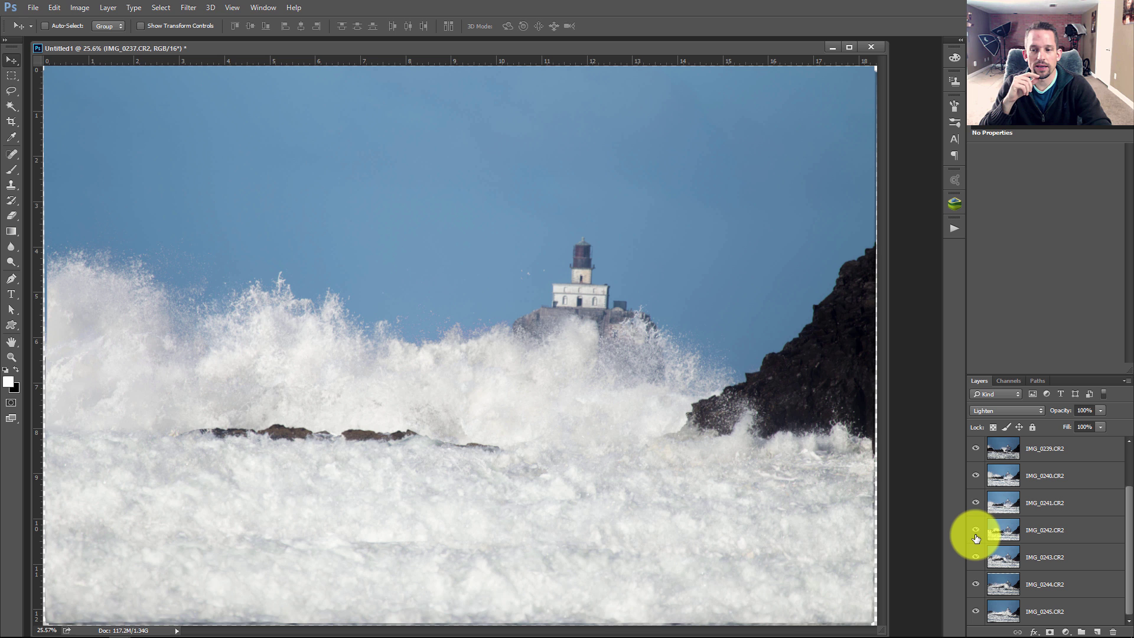
{"action": "left_click", "coordinate": [975, 531]}
{"action": "left_click", "coordinate": [976, 533]}
{"action": "left_click", "coordinate": [975, 533]}
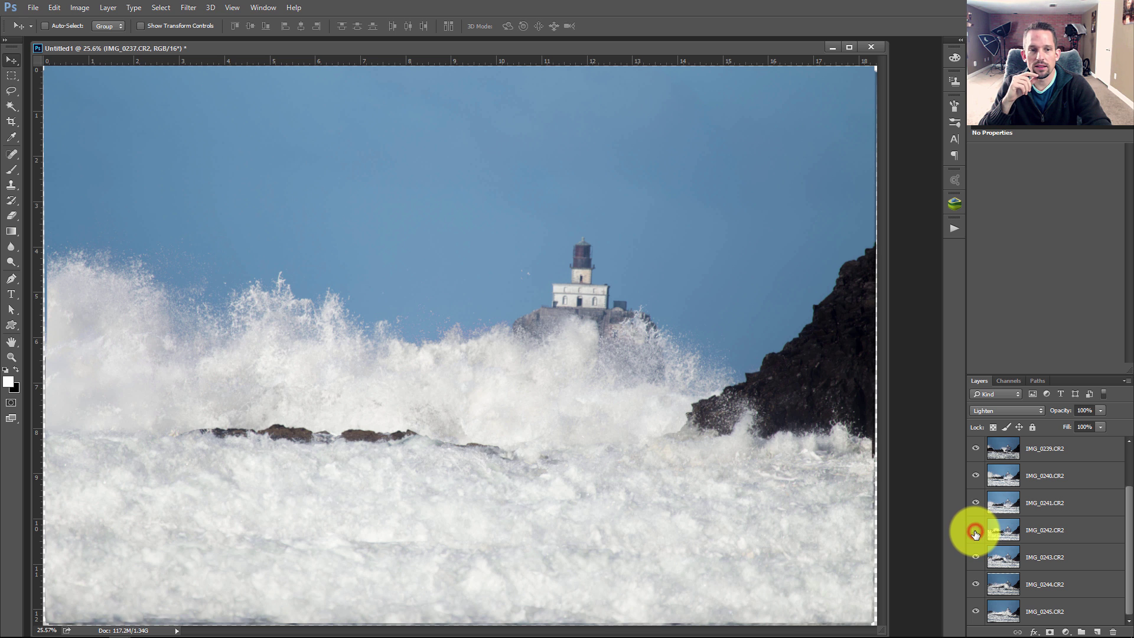
{"action": "left_click", "coordinate": [975, 533]}
{"action": "left_click", "coordinate": [975, 533]}
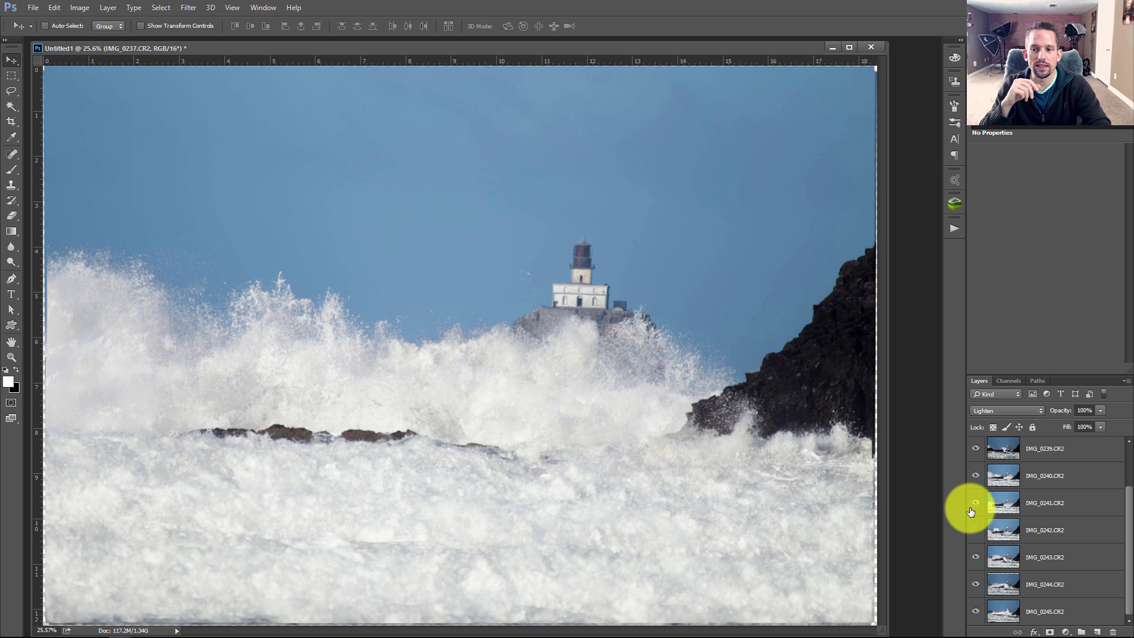
Compare IMG_0241 up to IMG_0237, hiding IMG_0241 and IMG_0239 while keeping IMG_0240 and IMG_0237
{"action": "left_click", "coordinate": [975, 502]}
{"action": "left_click", "coordinate": [975, 503]}
{"action": "left_click", "coordinate": [975, 503]}
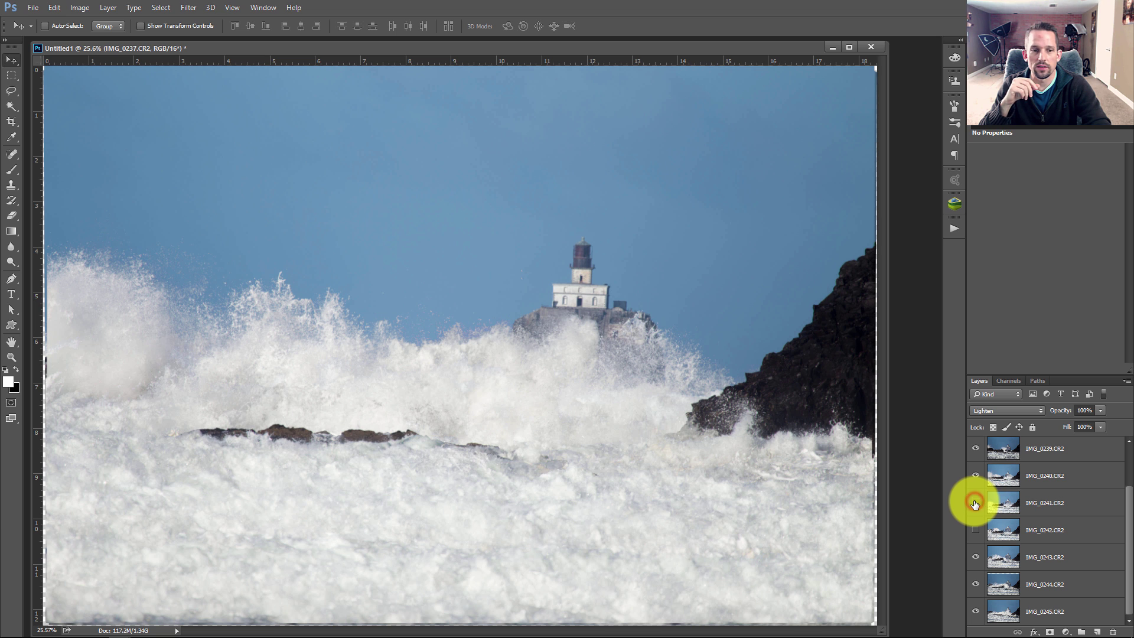
{"action": "left_click", "coordinate": [973, 476]}
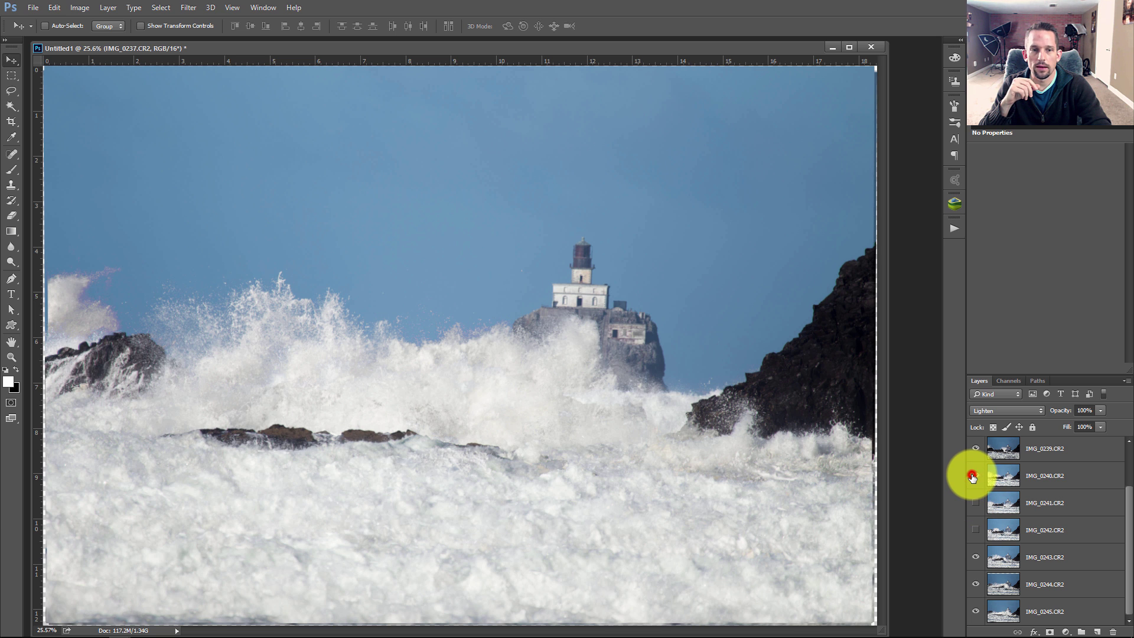
{"action": "left_click", "coordinate": [972, 476]}
{"action": "scroll", "coordinate": [972, 472], "scroll_direction": "up", "scroll_amount": 2}
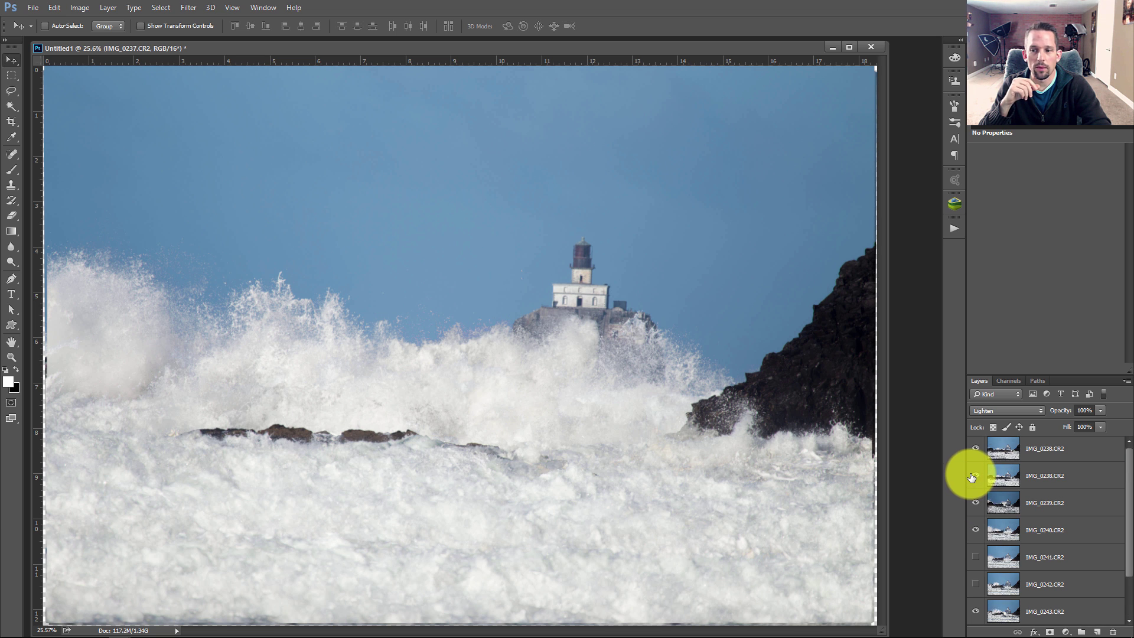
{"action": "left_click", "coordinate": [977, 506]}
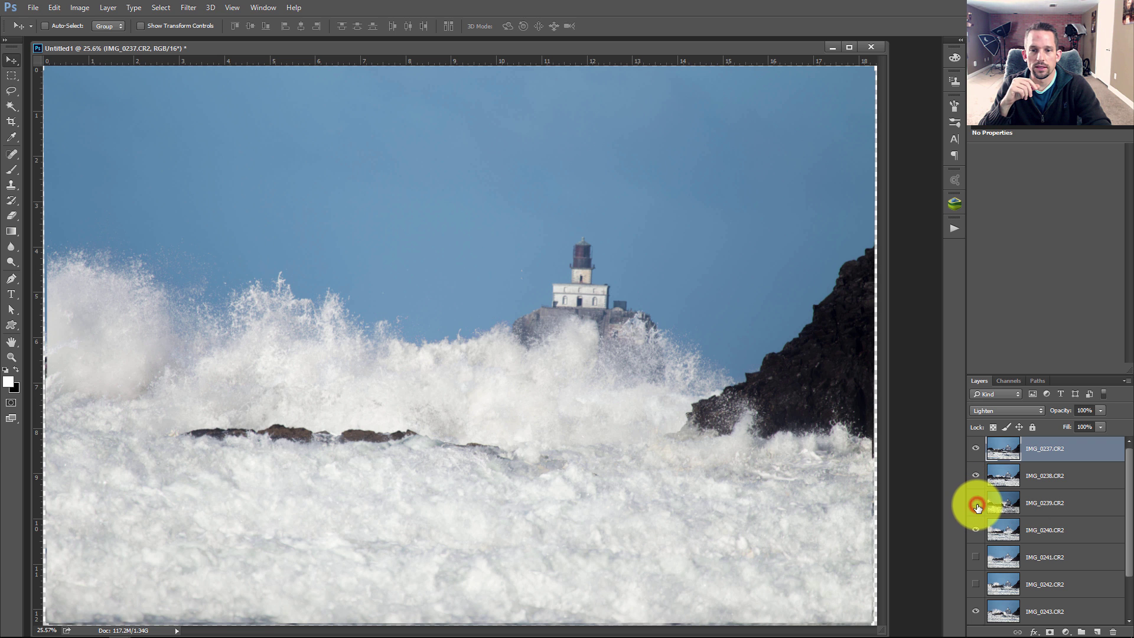
{"action": "left_click", "coordinate": [976, 475]}
{"action": "left_click", "coordinate": [976, 469]}
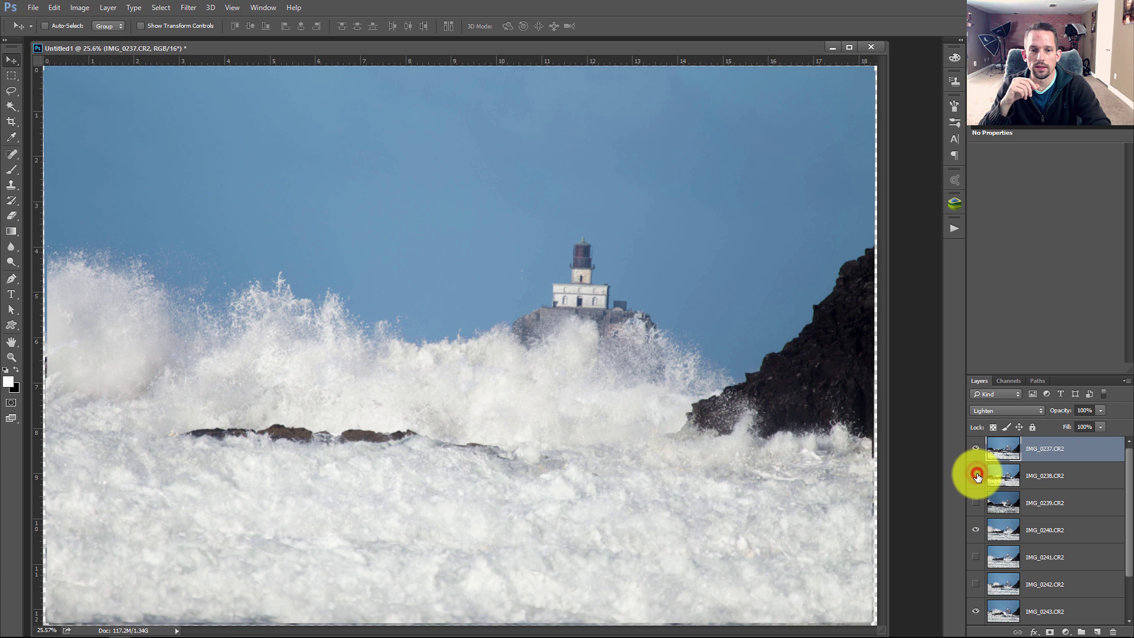
{"action": "left_click", "coordinate": [975, 455]}
{"action": "left_click", "coordinate": [975, 454]}
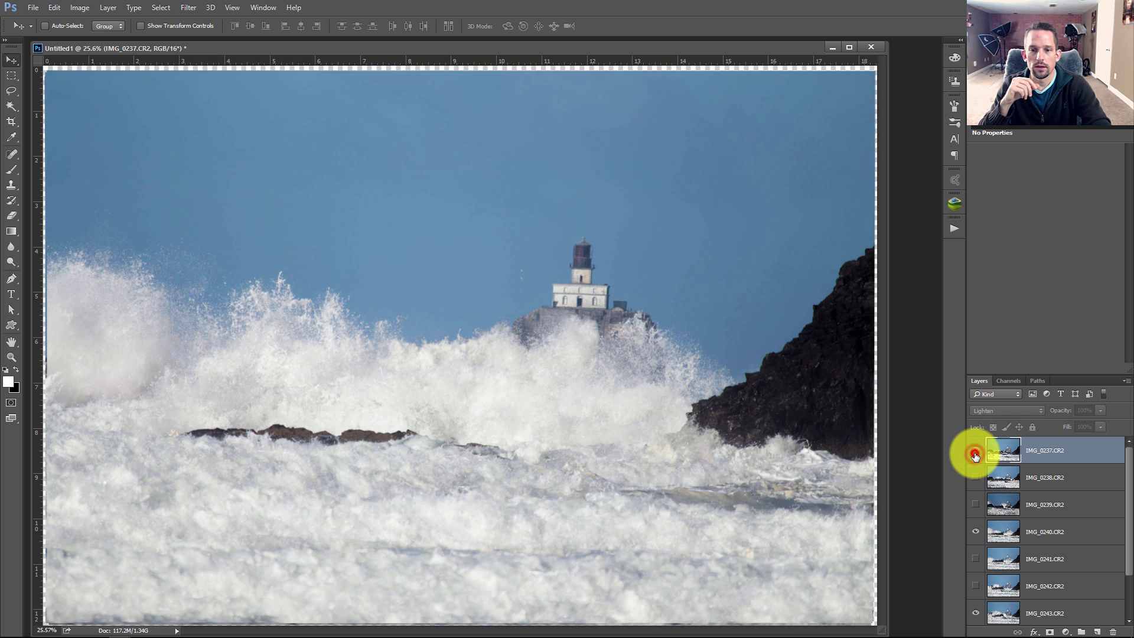
Hide IMG_0244, then select IMG_0243 and flick it on and off to judge the foam
{"action": "scroll", "coordinate": [974, 460], "scroll_direction": "down", "scroll_amount": 2}
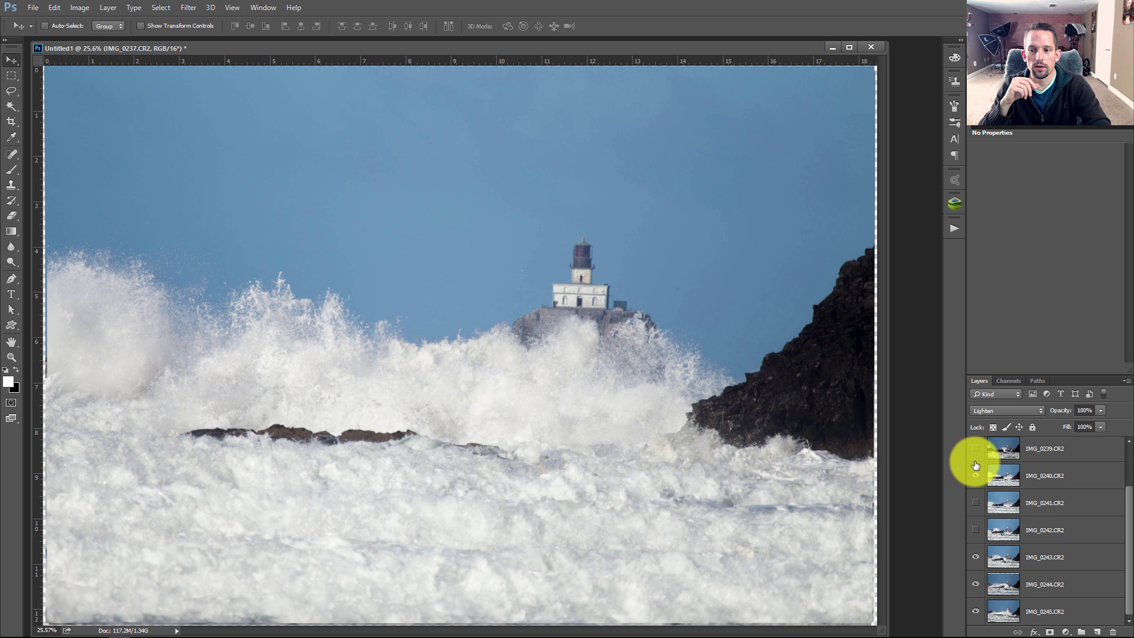
{"action": "left_click", "coordinate": [976, 550]}
{"action": "left_click", "coordinate": [976, 551]}
{"action": "left_click", "coordinate": [976, 582]}
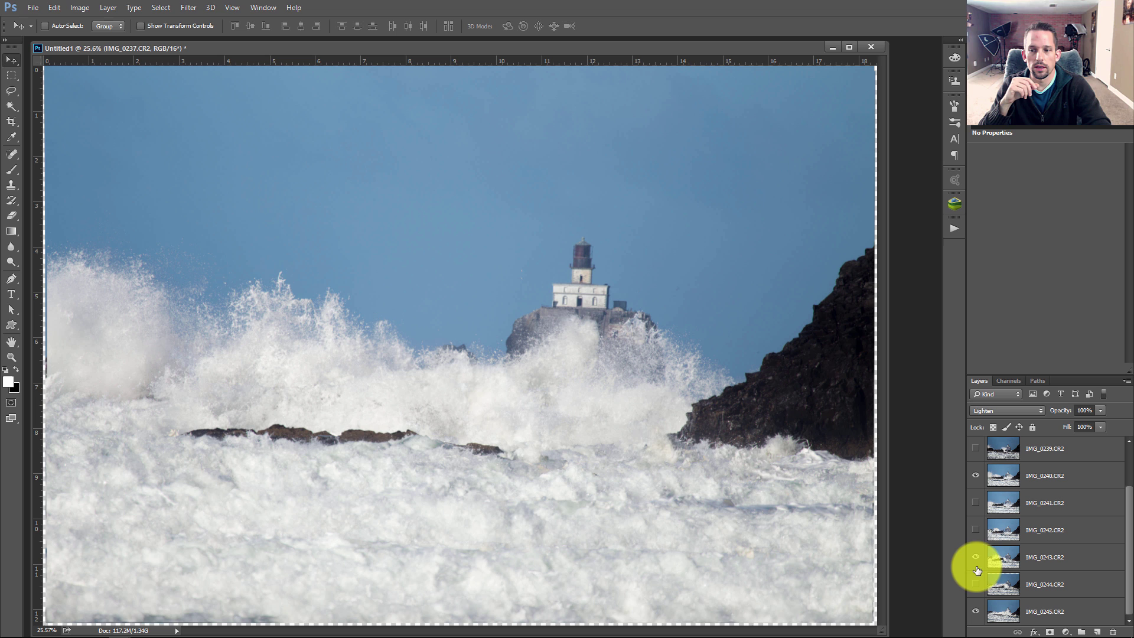
{"action": "left_click", "coordinate": [973, 556]}
{"action": "left_click", "coordinate": [973, 557]}
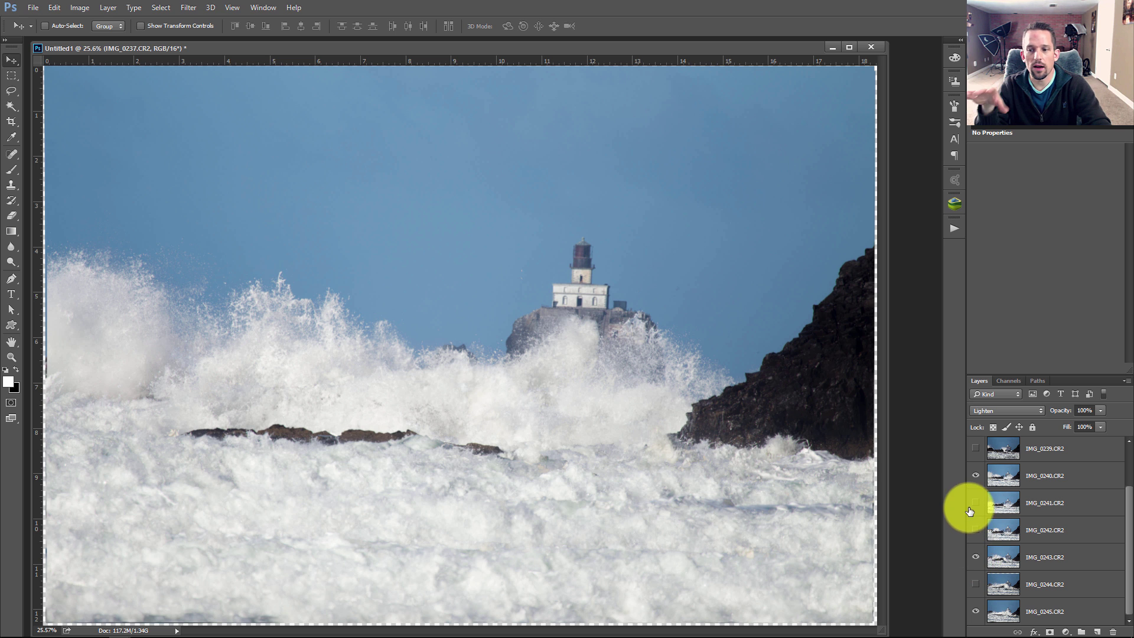
{"action": "scroll", "coordinate": [973, 537], "scroll_direction": "up", "scroll_amount": 2}
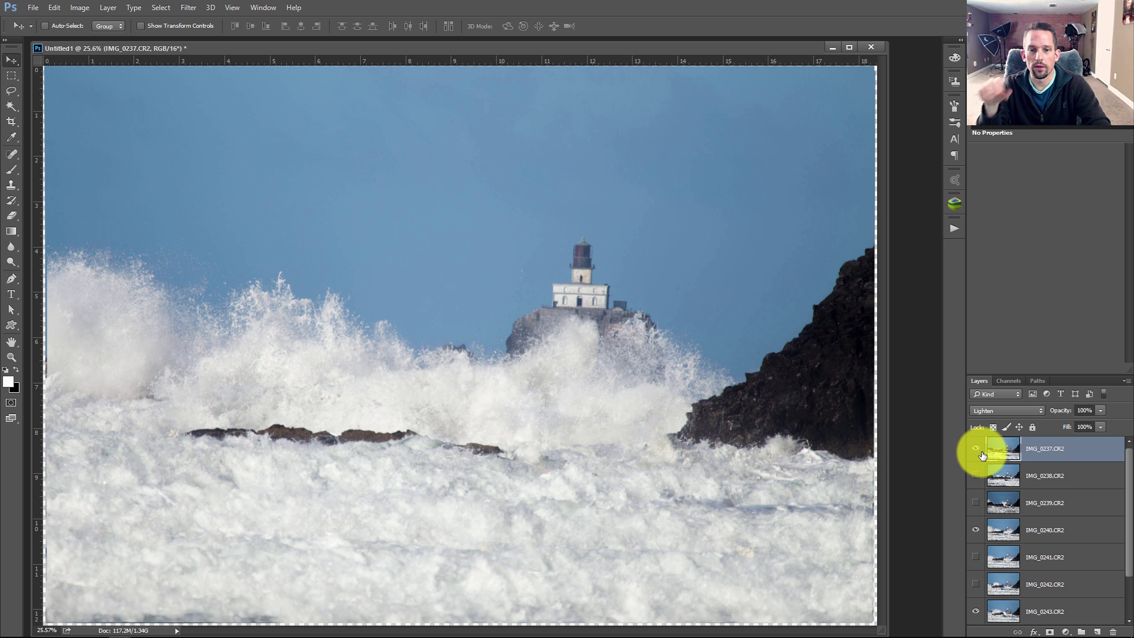
{"action": "scroll", "coordinate": [1004, 541], "scroll_direction": "down", "scroll_amount": 2}
{"action": "left_click", "coordinate": [1006, 566]}
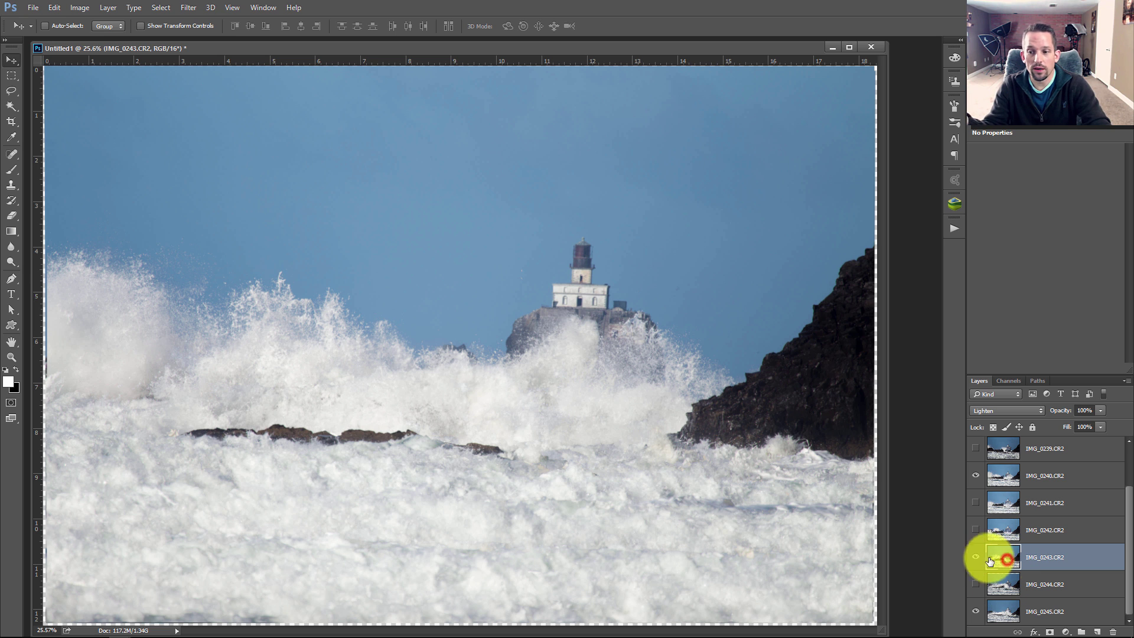
{"action": "left_click", "coordinate": [973, 558]}
{"action": "left_click", "coordinate": [973, 558]}
{"action": "left_click", "coordinate": [973, 558]}
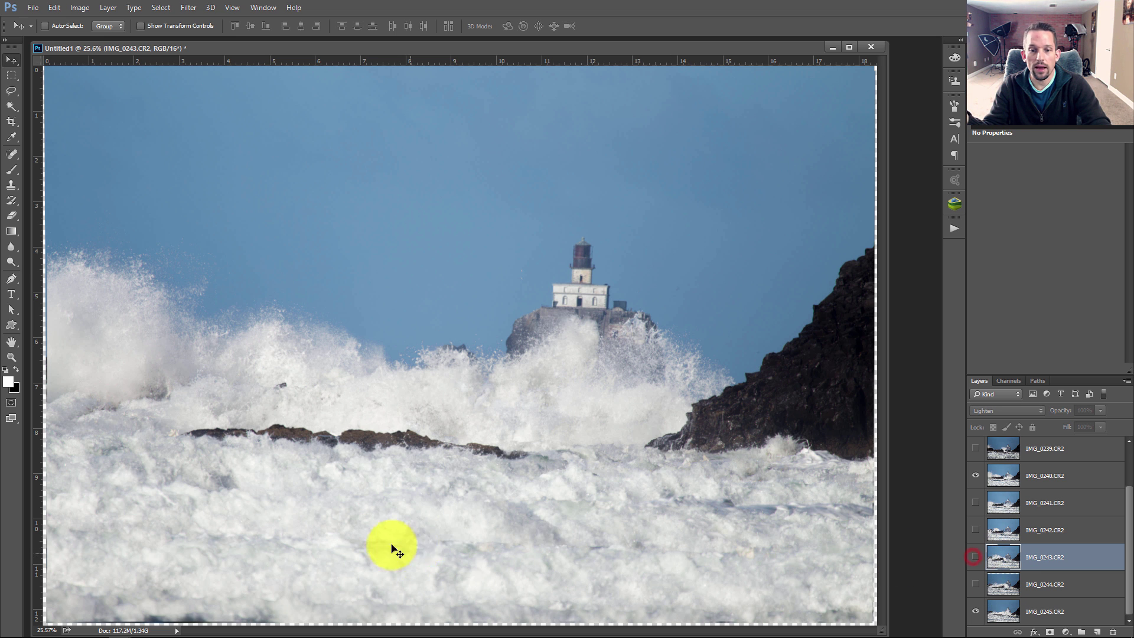
Show IMG_0243, add a layer mask and paint its lower foreground foam out in black
{"action": "left_click", "coordinate": [975, 557]}
{"action": "left_click", "coordinate": [1051, 632]}
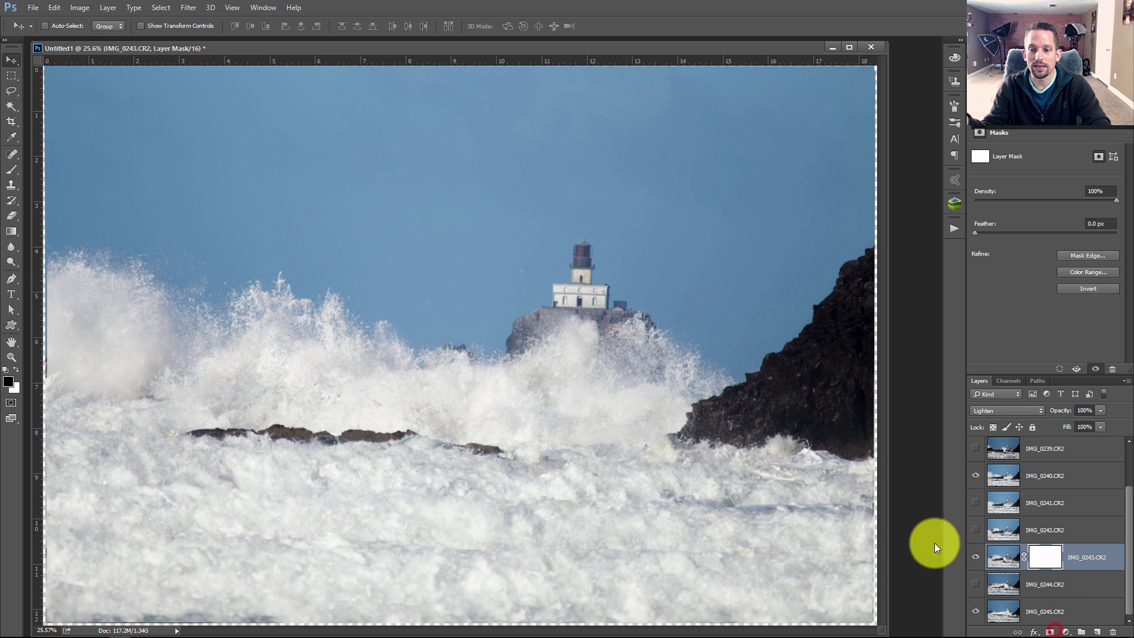
{"action": "key", "text": "b"}
{"action": "key", "text": "x"}
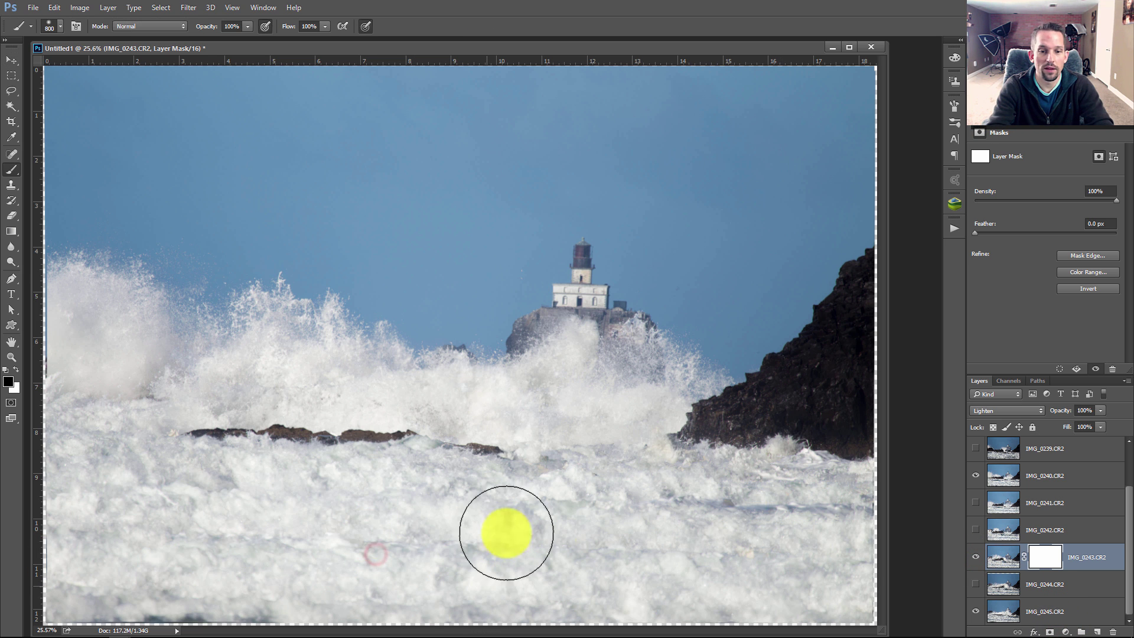
{"action": "mouse_move", "coordinate": [389, 505]}
{"action": "left_mouse_down"}
{"action": "mouse_move", "coordinate": [130, 494]}
{"action": "mouse_move", "coordinate": [631, 595]}
{"action": "mouse_move", "coordinate": [495, 471]}
{"action": "left_mouse_up"}
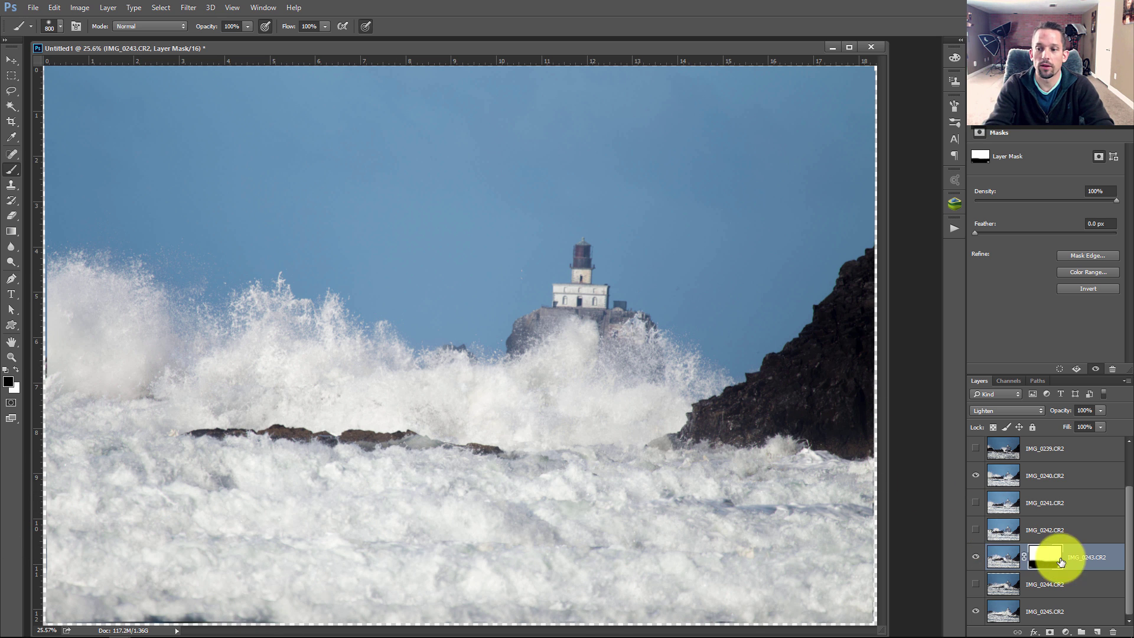
{"action": "mouse_move", "coordinate": [815, 557]}
{"action": "left_mouse_down"}
{"action": "mouse_move", "coordinate": [734, 611]}
{"action": "mouse_move", "coordinate": [485, 572]}
{"action": "left_mouse_up"}
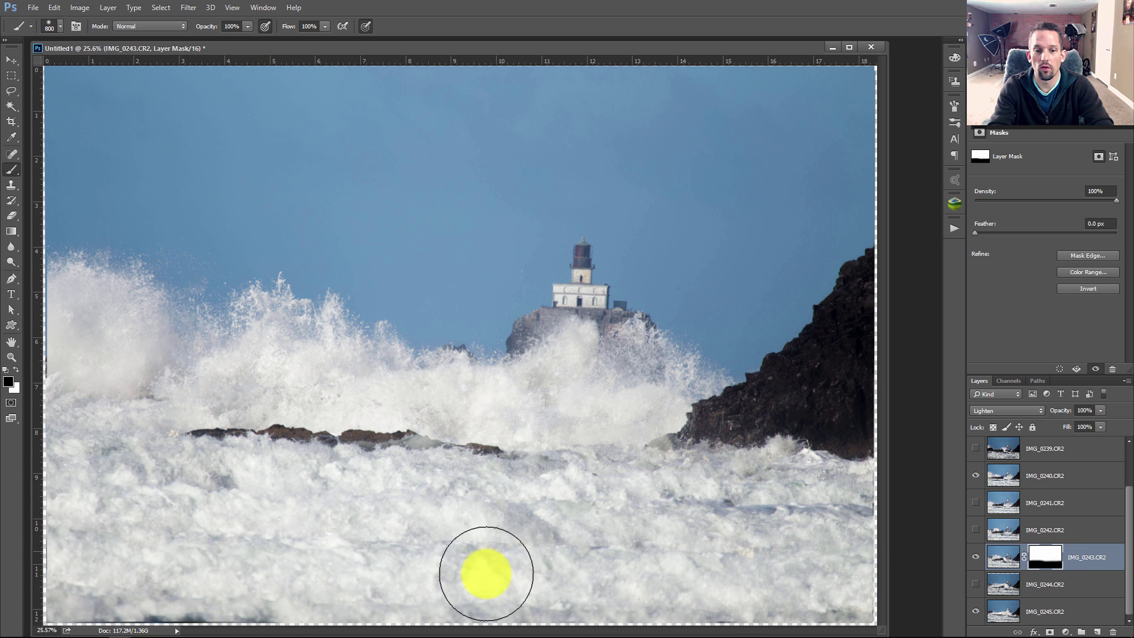
{"action": "scroll", "coordinate": [1025, 519], "scroll_direction": "up", "scroll_amount": 1}
{"action": "left_click", "coordinate": [998, 500]}
{"action": "left_click", "coordinate": [976, 504]}
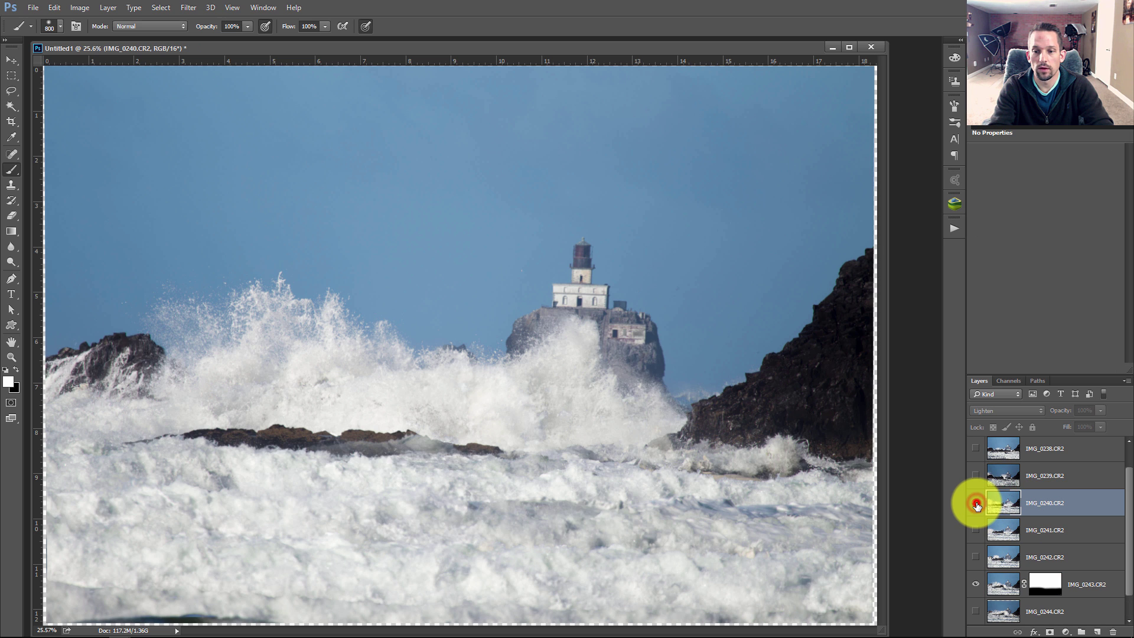
{"action": "left_click", "coordinate": [976, 503]}
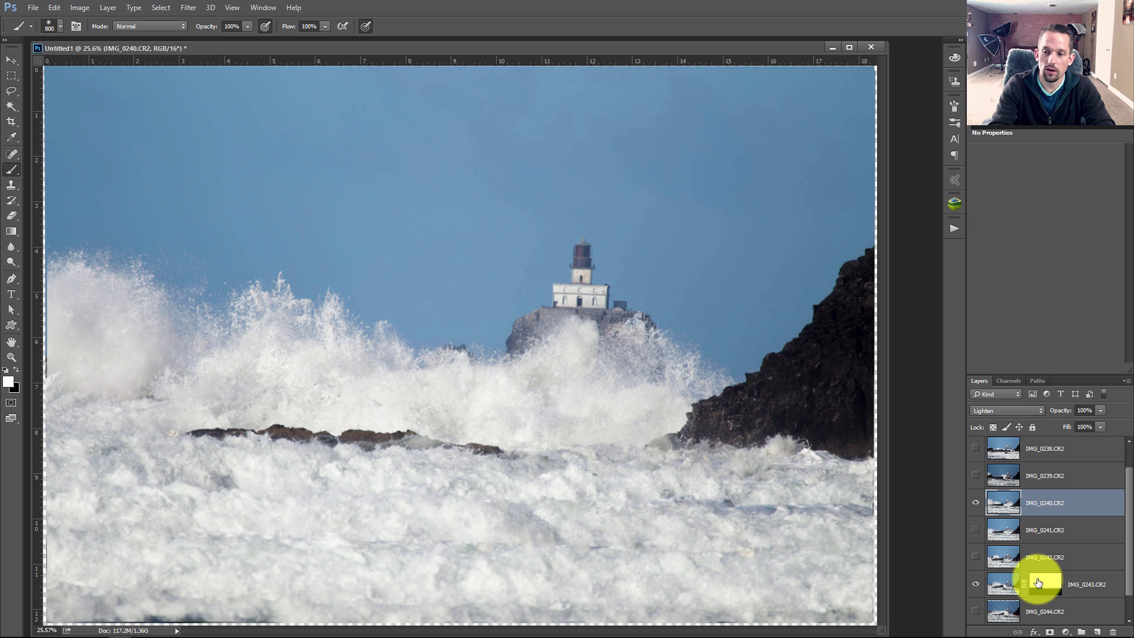
{"action": "left_click_drag", "start_coordinate": [1038, 585], "coordinate": [1040, 501]}
{"action": "scroll", "coordinate": [1045, 516], "scroll_direction": "up", "scroll_amount": 1}
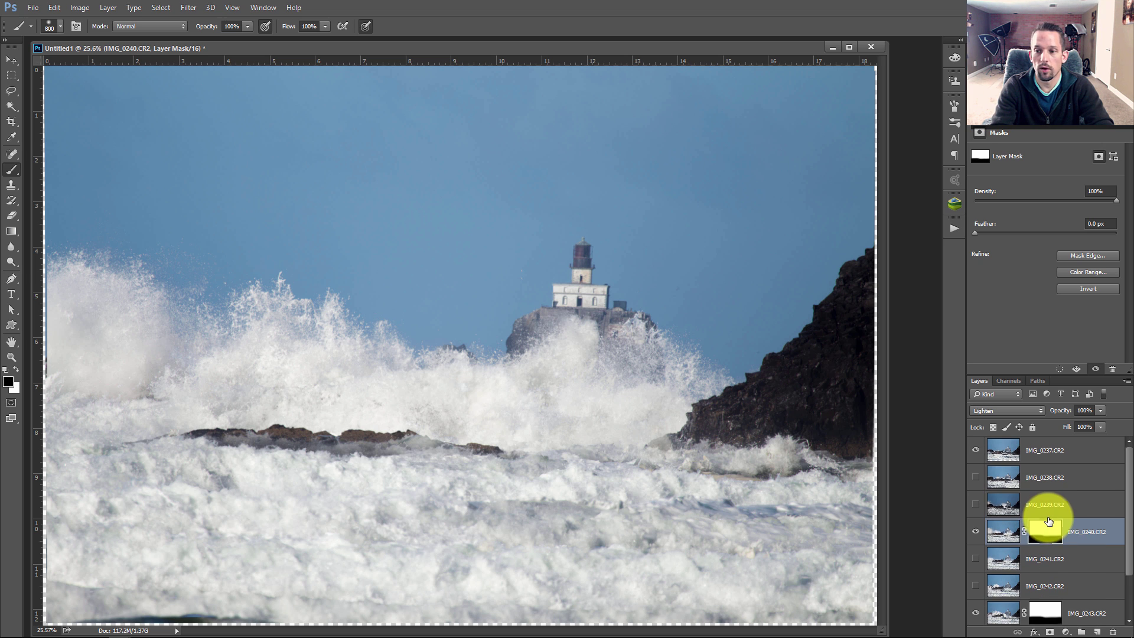
{"action": "left_click", "coordinate": [976, 451]}
{"action": "left_click", "coordinate": [975, 450]}
{"action": "left_click_drag", "start_coordinate": [1042, 530], "coordinate": [1039, 452]}
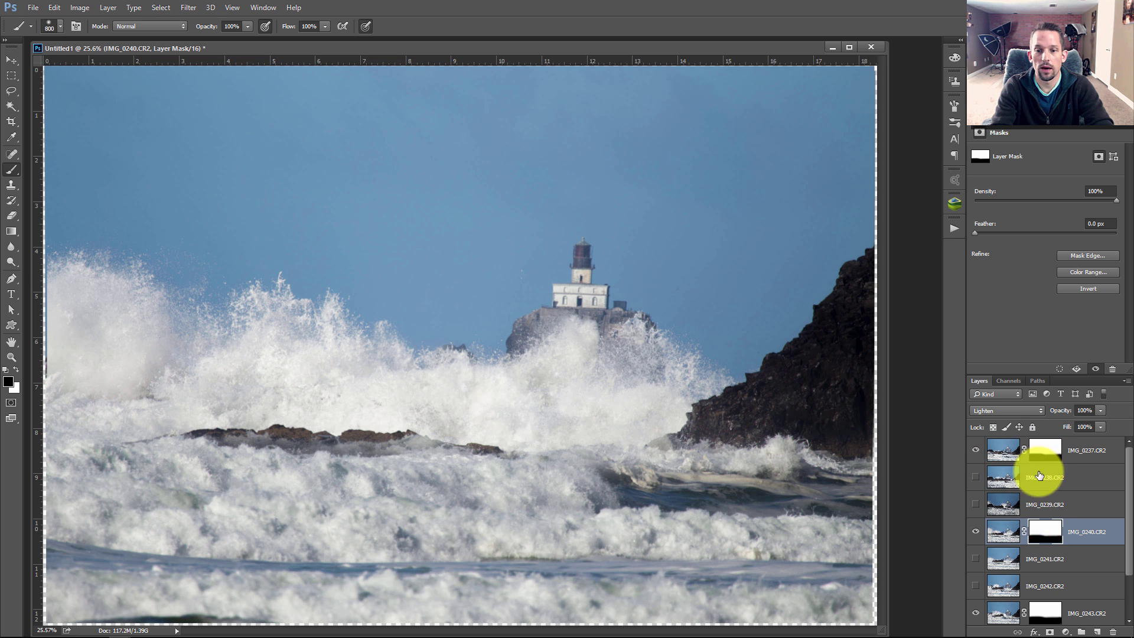
{"action": "left_click", "coordinate": [976, 451]}
{"action": "left_click", "coordinate": [976, 450]}
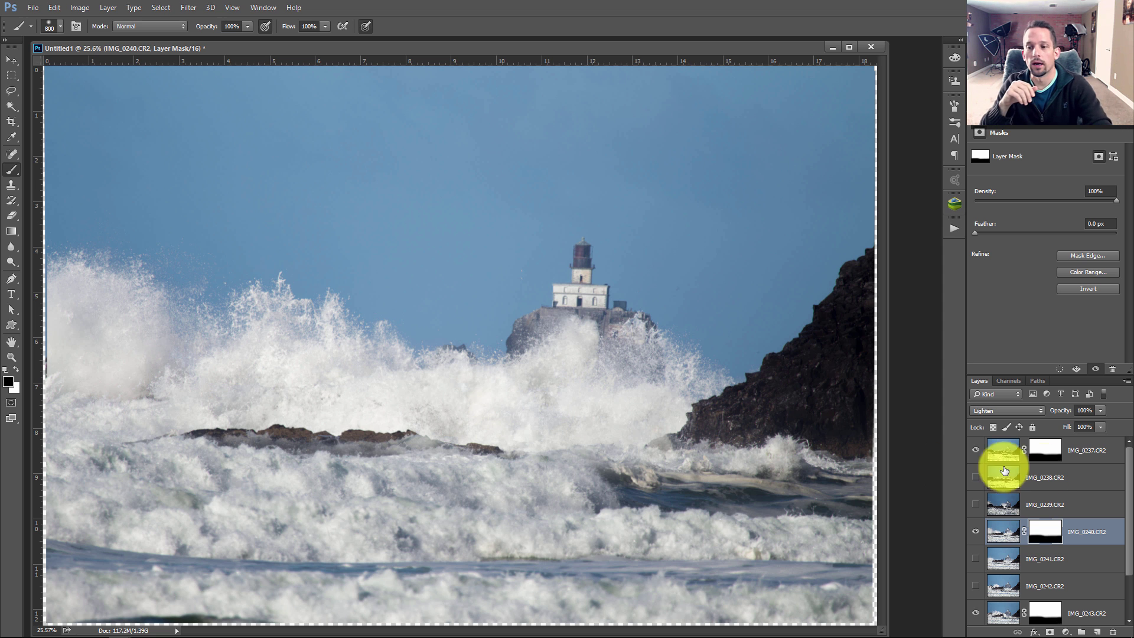
{"action": "left_click", "coordinate": [974, 506]}
{"action": "left_click", "coordinate": [976, 503]}
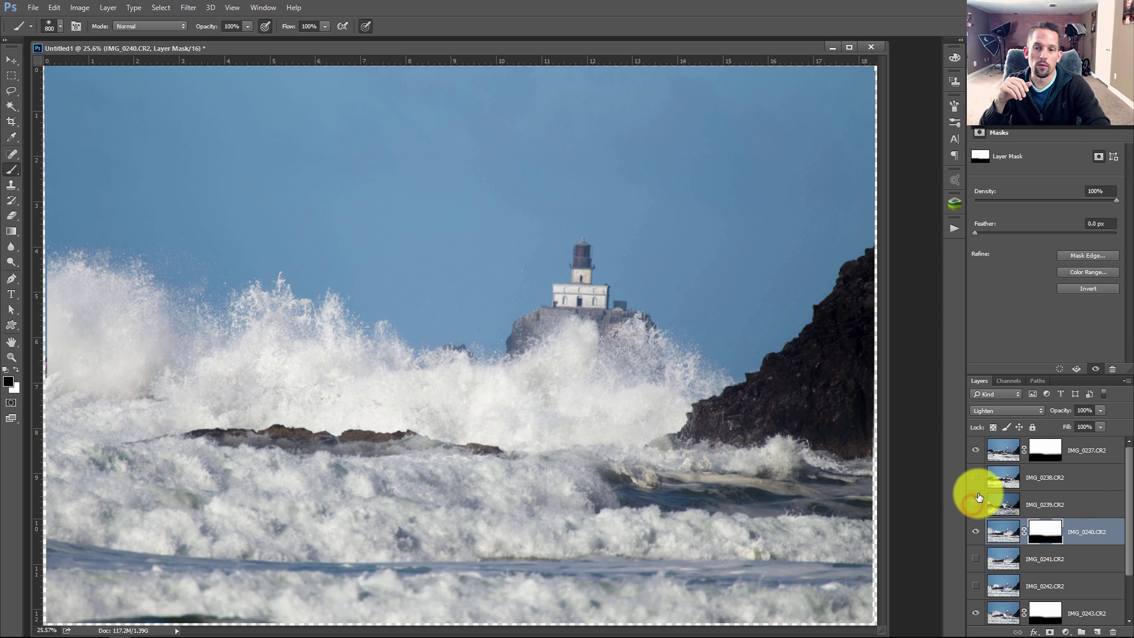
{"action": "left_click", "coordinate": [979, 483]}
{"action": "left_click", "coordinate": [976, 482]}
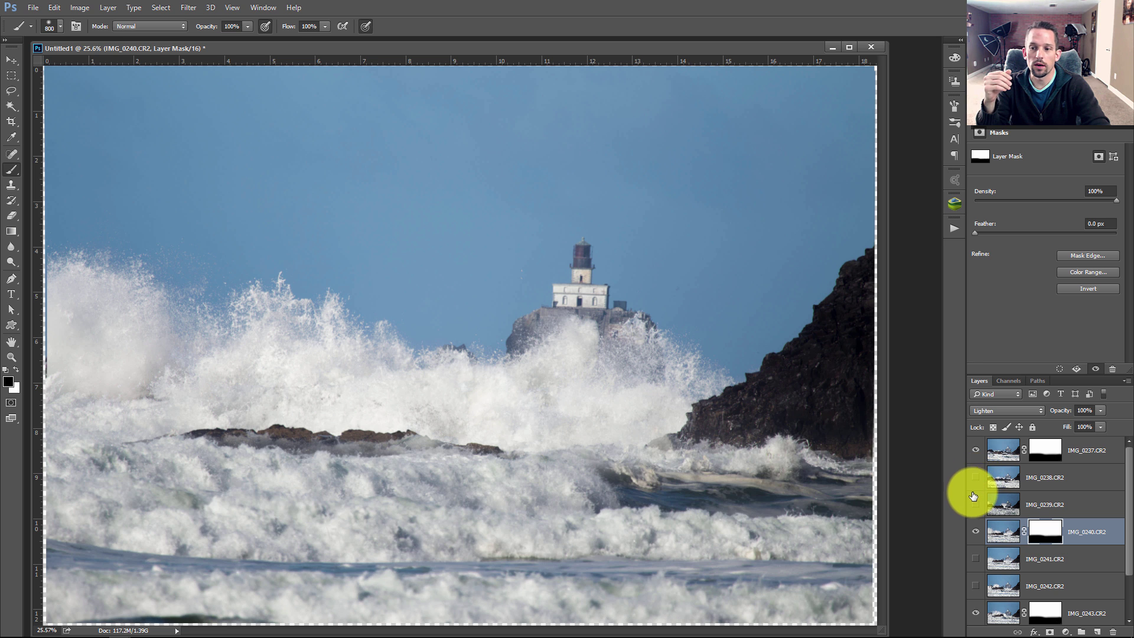
{"action": "left_click", "coordinate": [974, 497]}
{"action": "left_click", "coordinate": [975, 493]}
{"action": "scroll", "coordinate": [974, 483], "scroll_direction": "down", "scroll_amount": 2}
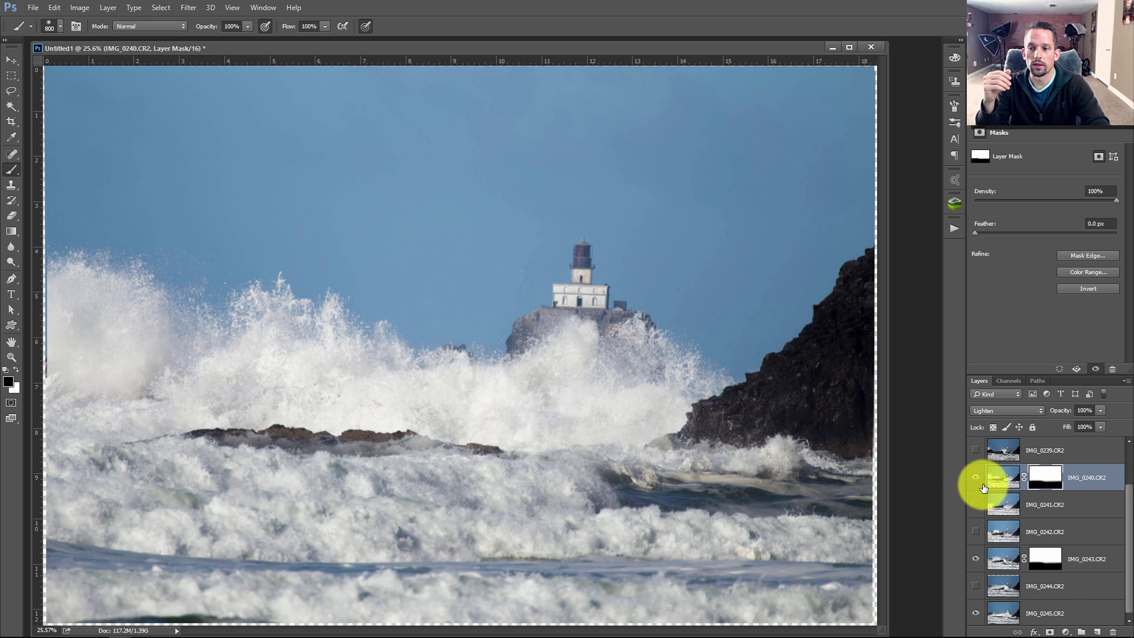
{"action": "left_click", "coordinate": [977, 527]}
{"action": "left_click", "coordinate": [976, 529]}
{"action": "left_click", "coordinate": [975, 533]}
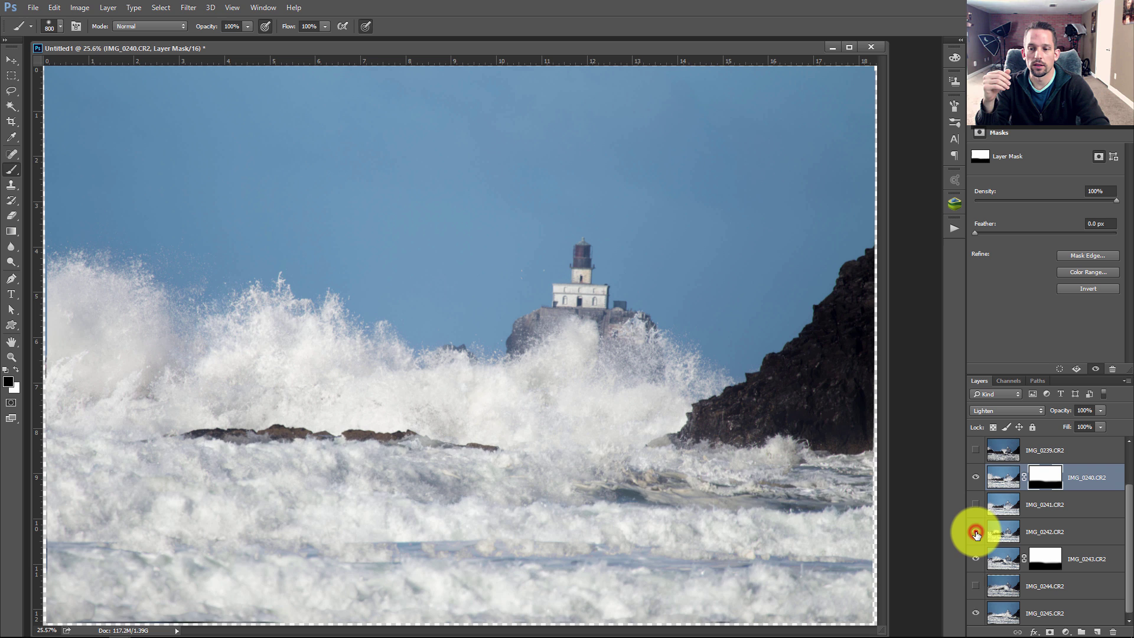
{"action": "left_click", "coordinate": [976, 533]}
{"action": "left_click", "coordinate": [974, 557]}
{"action": "left_click", "coordinate": [975, 557]}
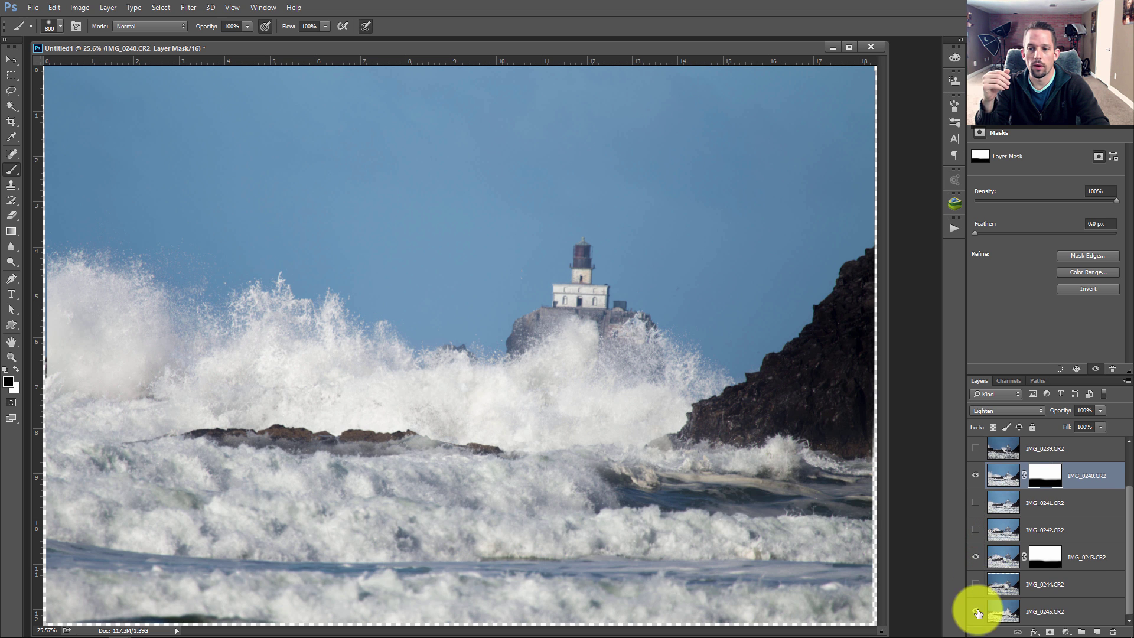
{"action": "scroll", "coordinate": [992, 531], "scroll_direction": "up", "scroll_amount": 2}
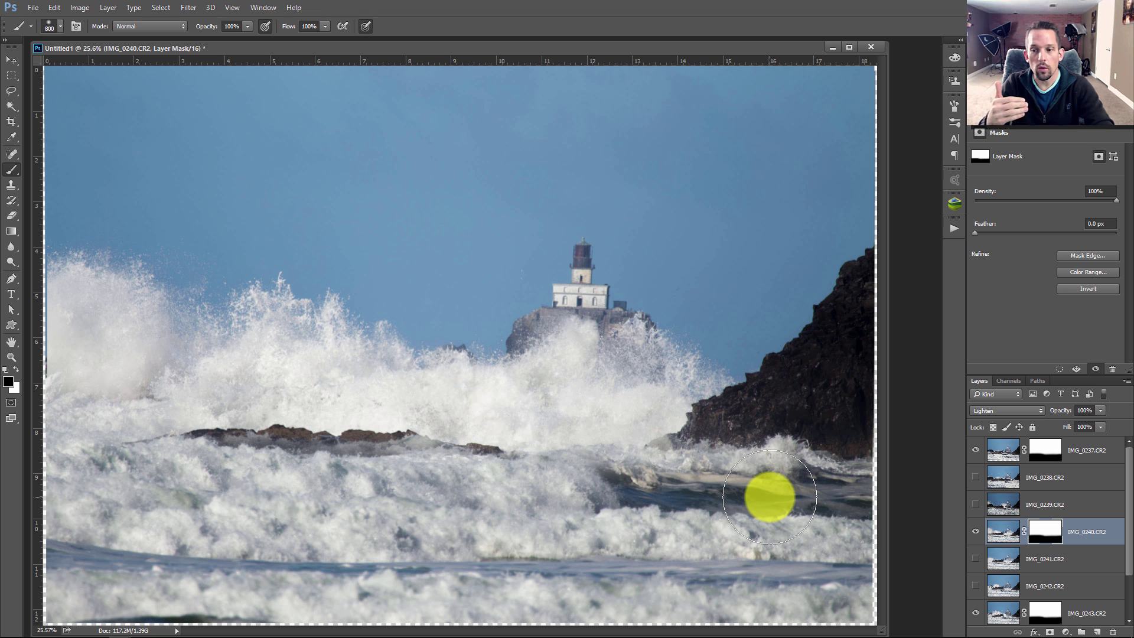
Stamp all visible layers into a new merged layer above IMG_0237
{"action": "key", "text": "x"}
{"action": "left_click", "coordinate": [998, 450]}
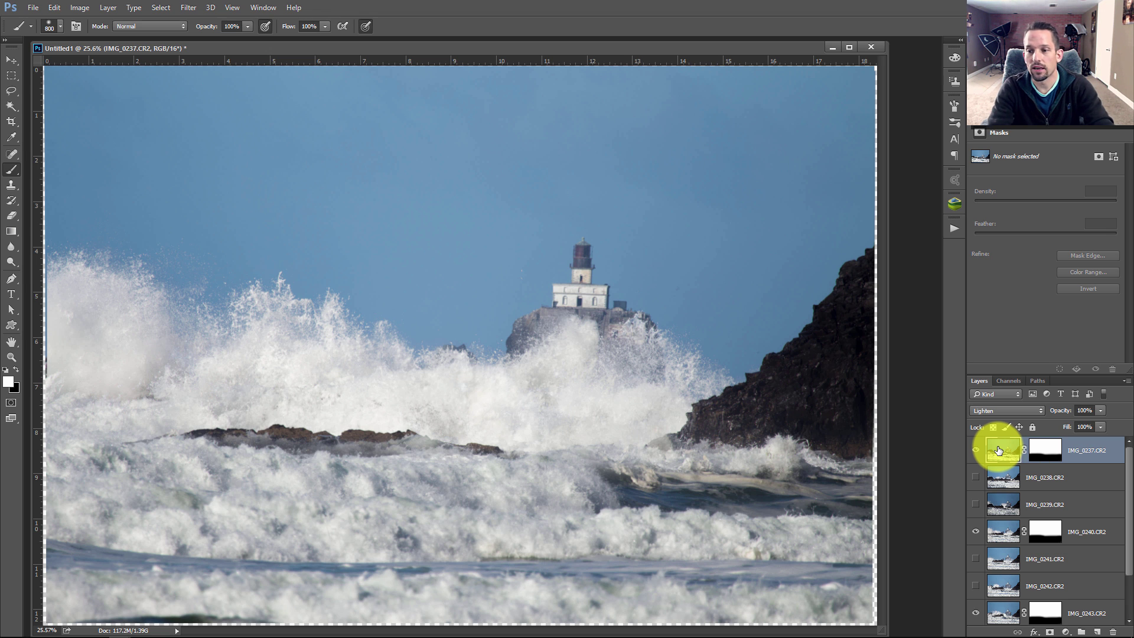
{"action": "key", "text": "ctrl+shift+alt+e"}
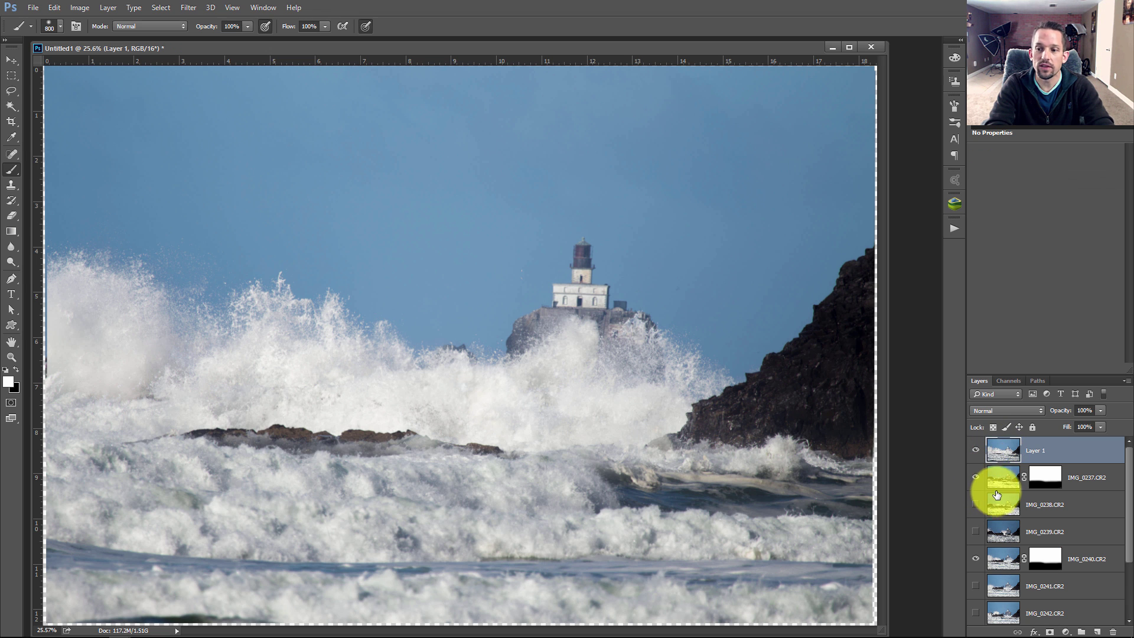
Group the wave layers IMG_0237 to IMG_0245 into Group 1 and hide the group
{"action": "left_click", "coordinate": [1002, 476]}
{"action": "scroll", "coordinate": [1002, 532], "scroll_direction": "down", "scroll_amount": 2}
{"action": "left_click", "coordinate": [1000, 599], "text": "shift"}
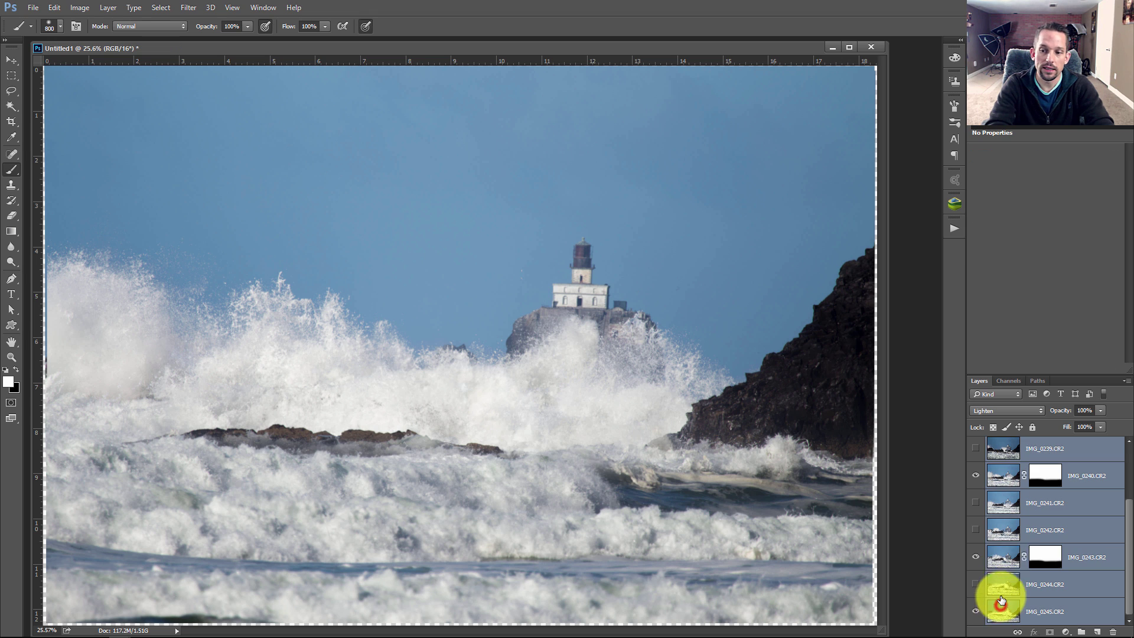
{"action": "scroll", "coordinate": [1013, 554], "scroll_direction": "up", "scroll_amount": 2}
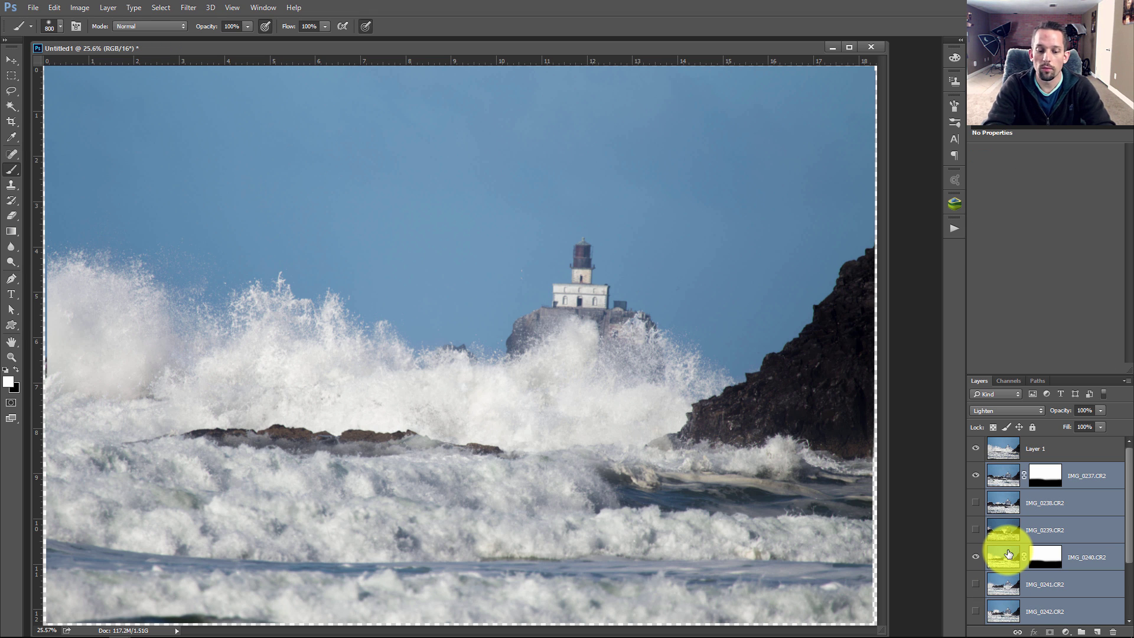
{"action": "key", "text": "ctrl+g"}
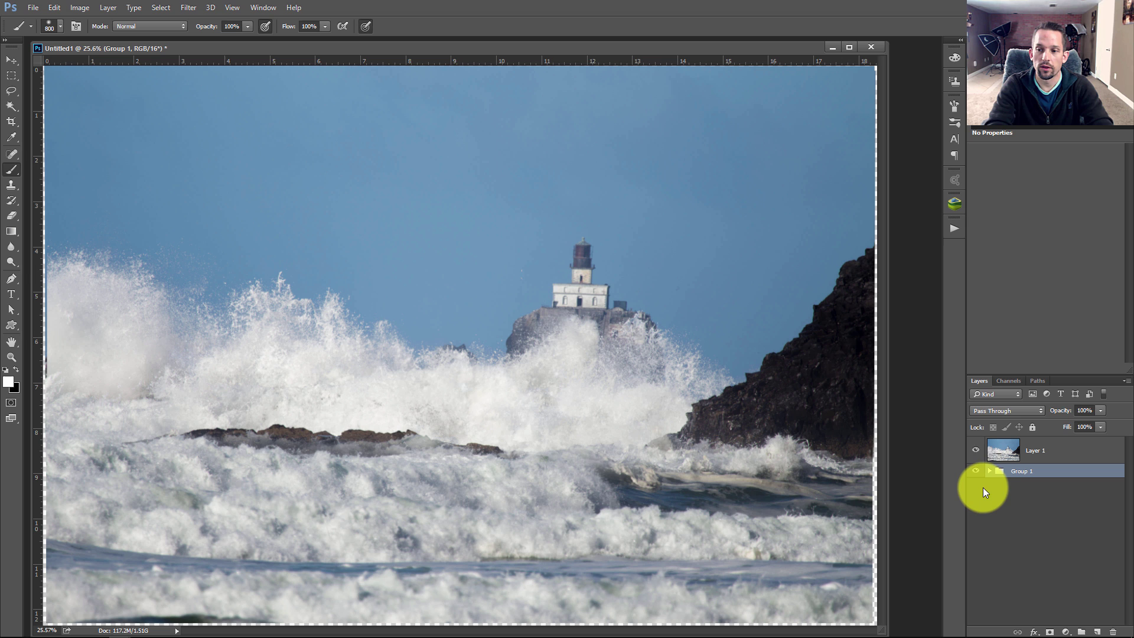
{"action": "left_click", "coordinate": [976, 471]}
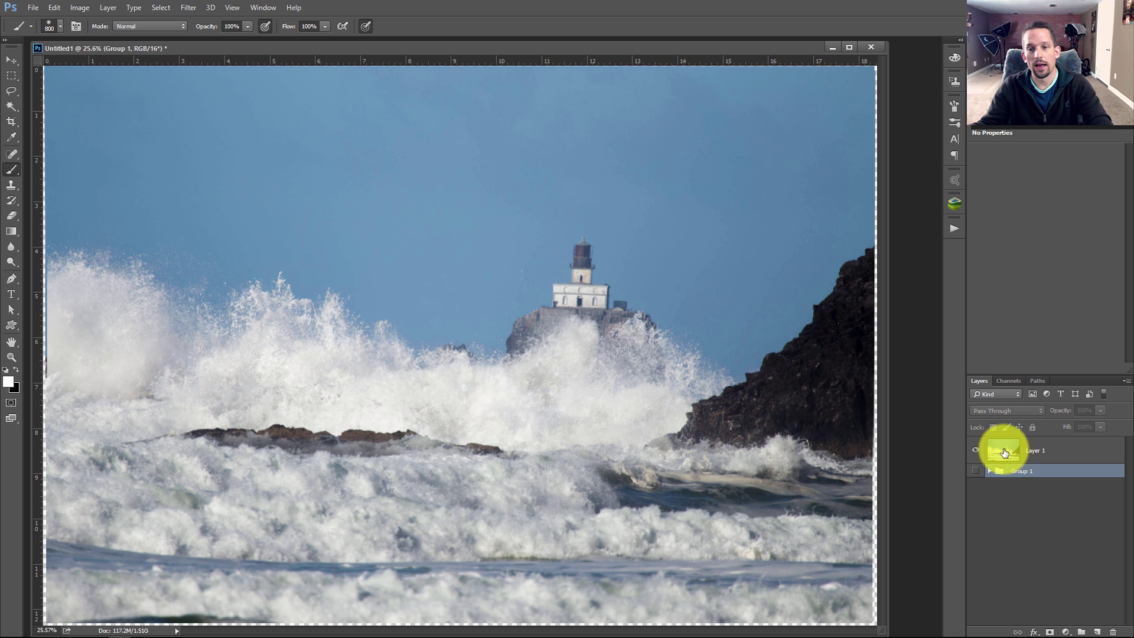
{"action": "left_click", "coordinate": [1002, 451]}
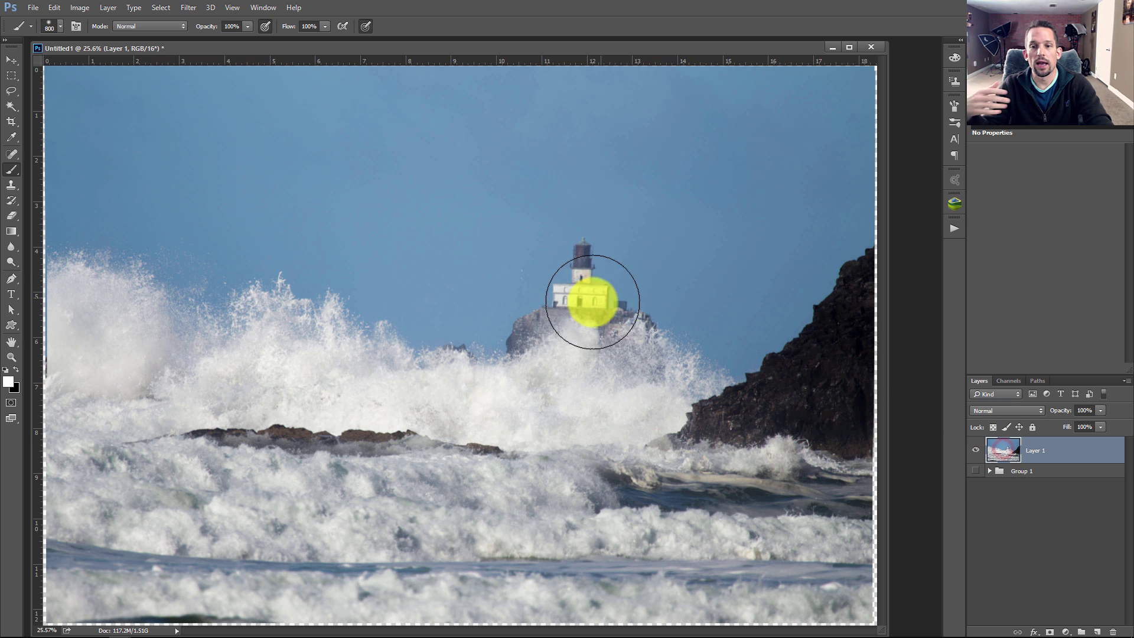
{"action": "left_click", "coordinate": [975, 470]}
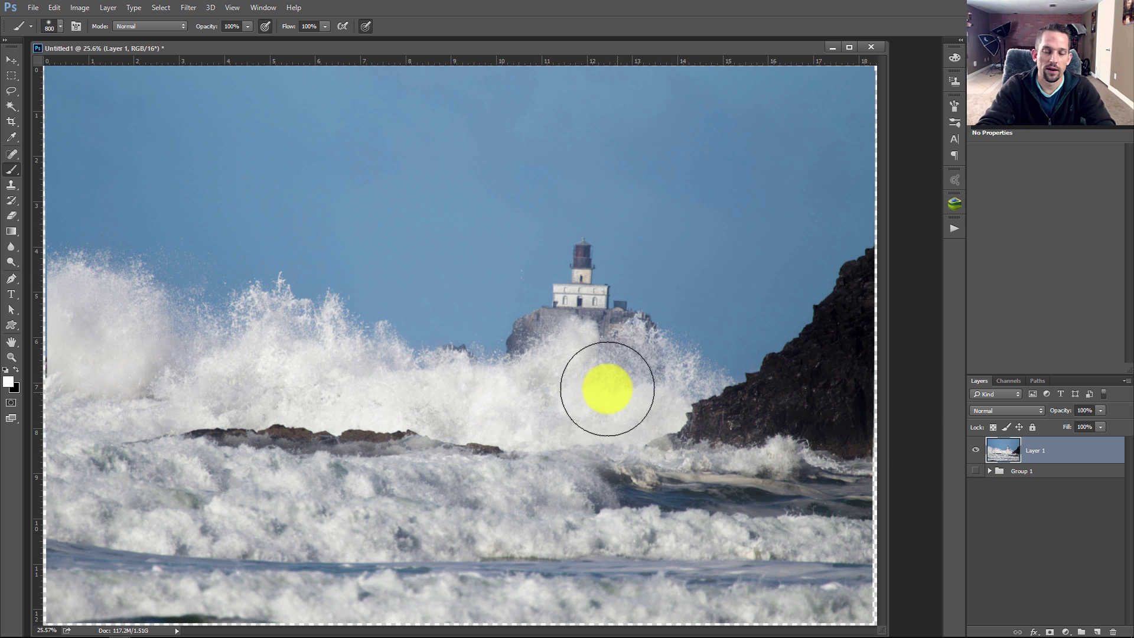
Try a Crop-tool straighten line, cancel it, and show Group 1's wave layers instead of Layer 1
{"action": "key", "text": "c"}
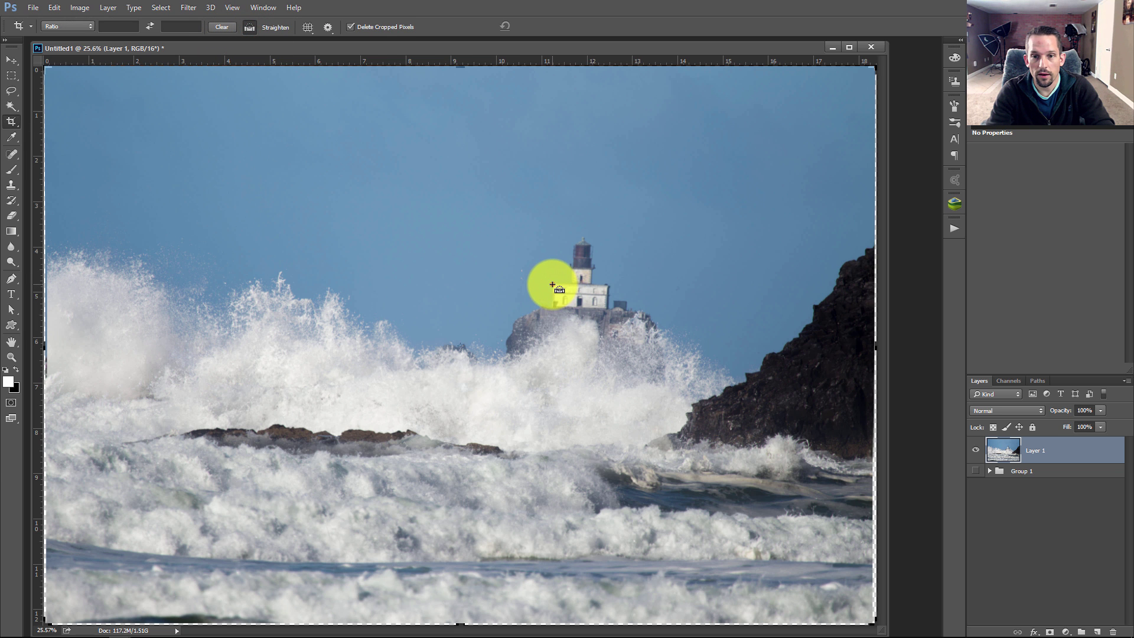
{"action": "left_click_drag", "start_coordinate": [610, 286], "coordinate": [607, 286]}
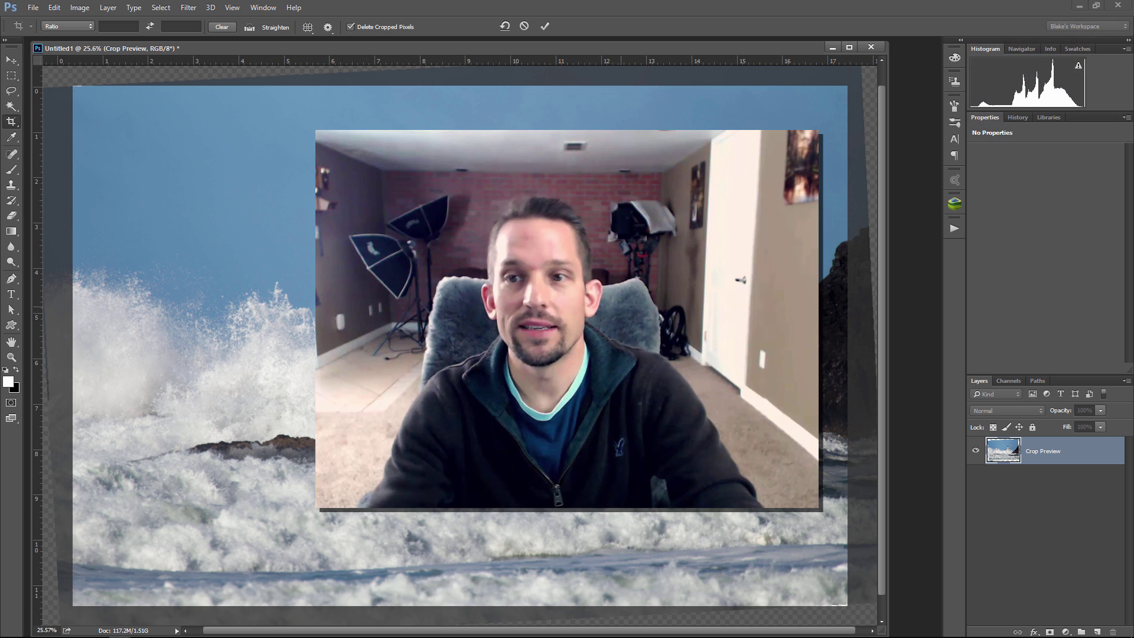
{"action": "key", "text": "Return"}
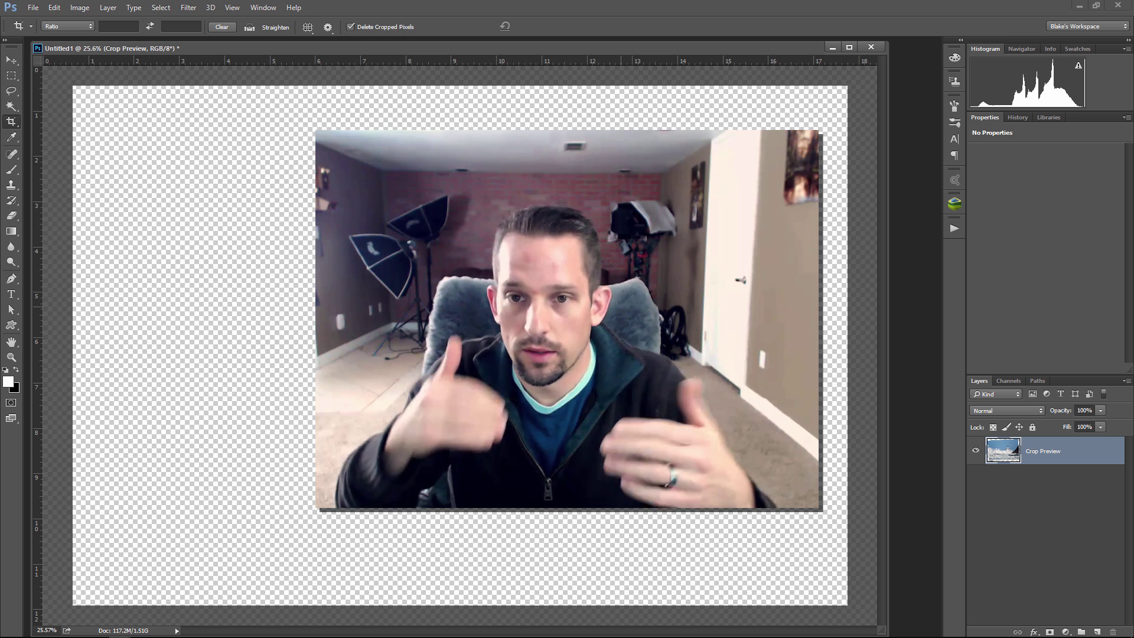
{"action": "key", "text": "Escape"}
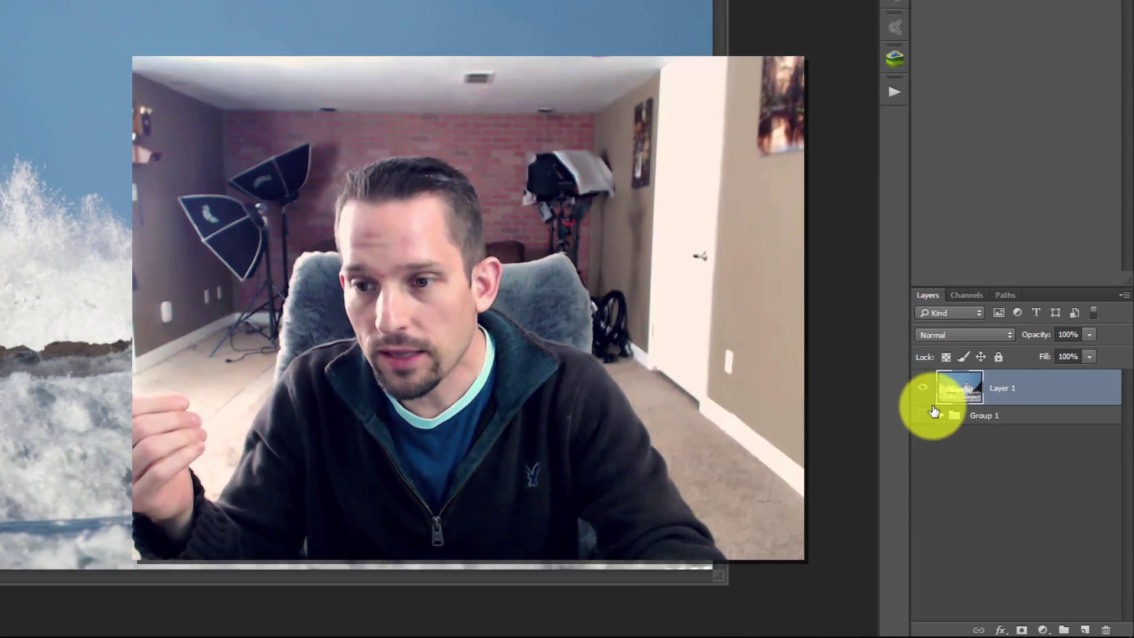
{"action": "left_click", "coordinate": [976, 451]}
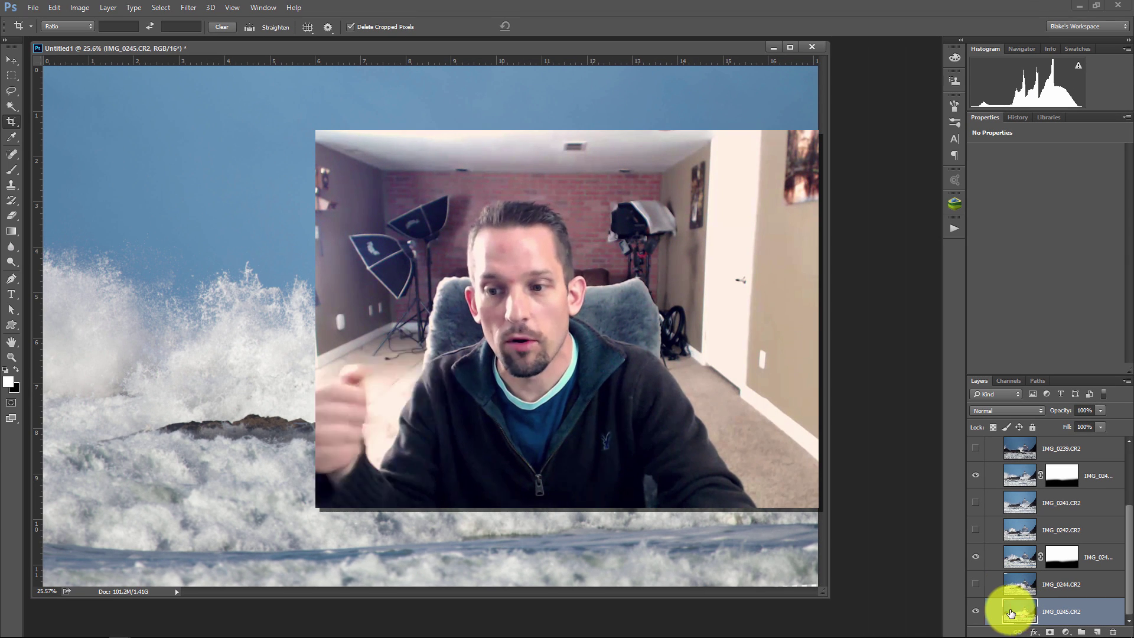
Hide IMG_0245, show IMG_0244, and move IMG_0237 down to just above IMG_0245
{"action": "left_click", "coordinate": [975, 614]}
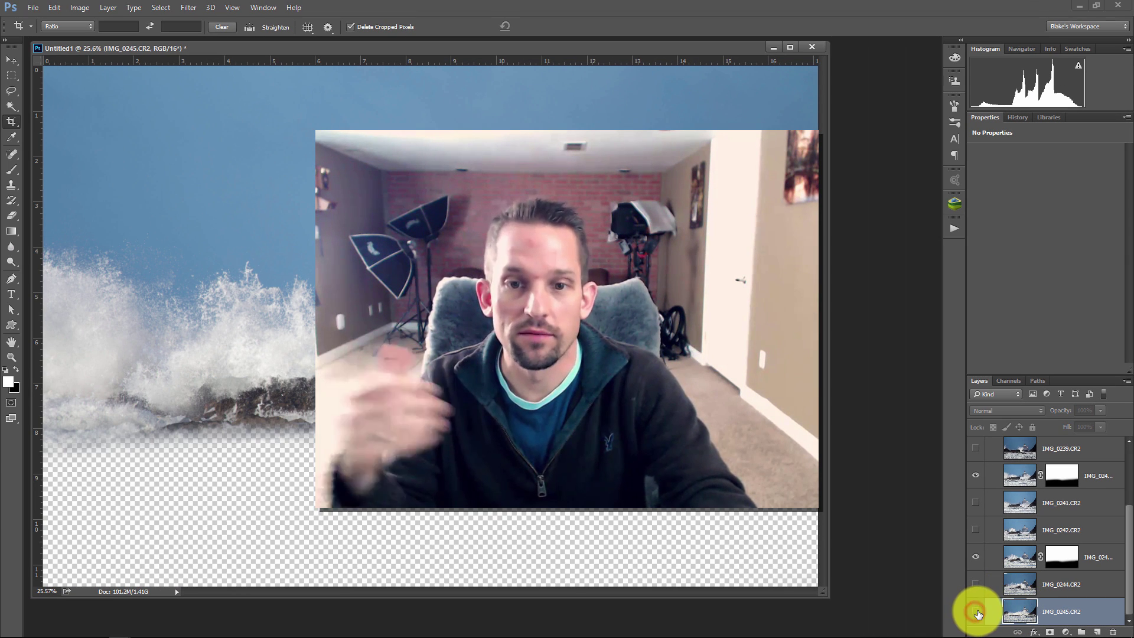
{"action": "left_click", "coordinate": [975, 585]}
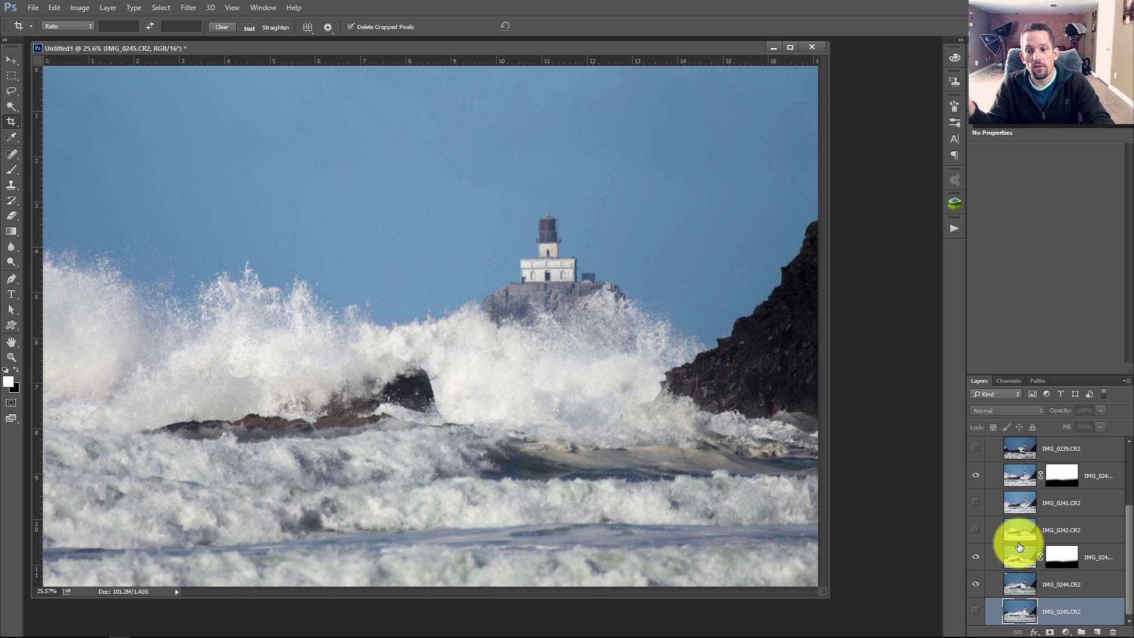
{"action": "scroll", "coordinate": [1010, 493], "scroll_direction": "up", "scroll_amount": 3}
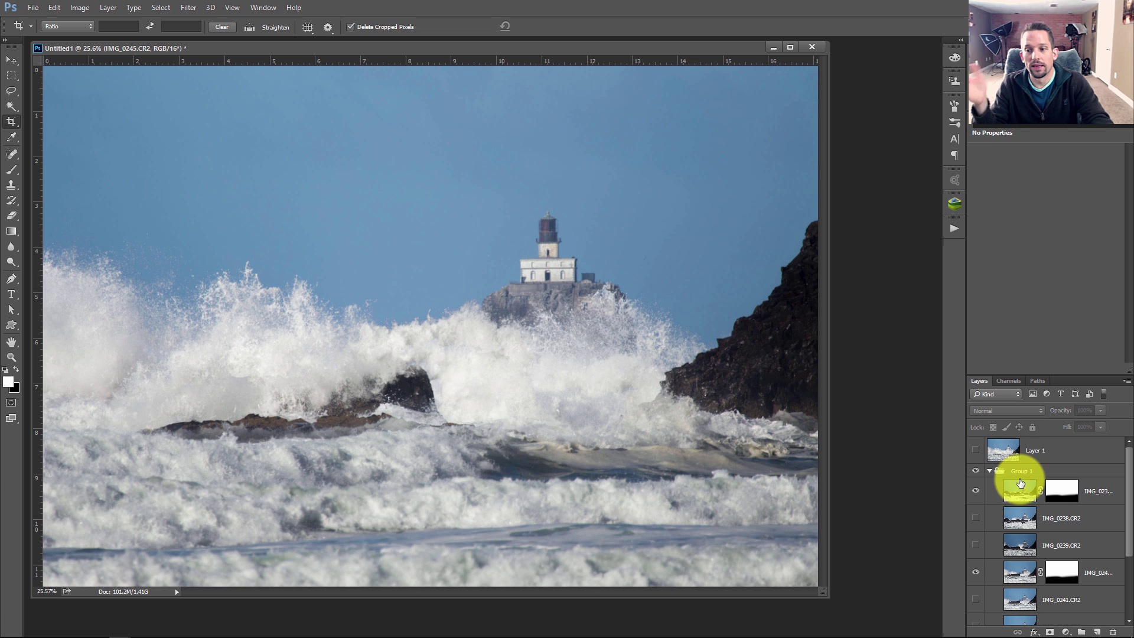
{"action": "left_click", "coordinate": [1022, 492]}
{"action": "left_click_drag", "start_coordinate": [1022, 493], "coordinate": [1002, 593]}
Switch IMG_0237's blend mode from Lighten to Normal and check it by toggling IMG_0244
{"action": "left_click", "coordinate": [1003, 411]}
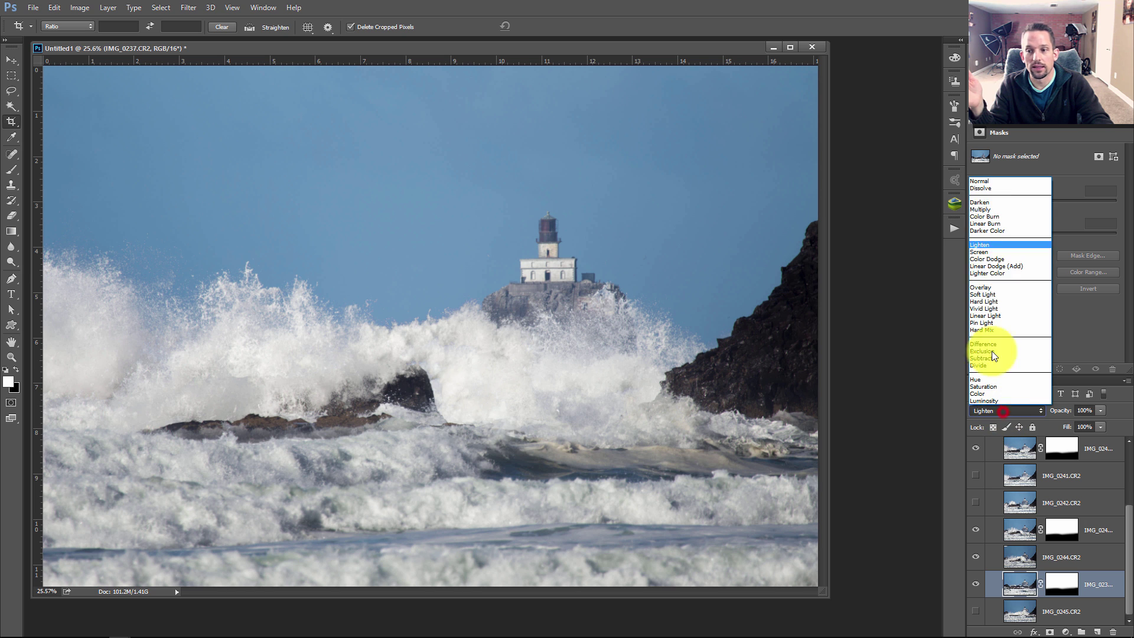
{"action": "left_click", "coordinate": [983, 180]}
{"action": "left_click", "coordinate": [975, 558]}
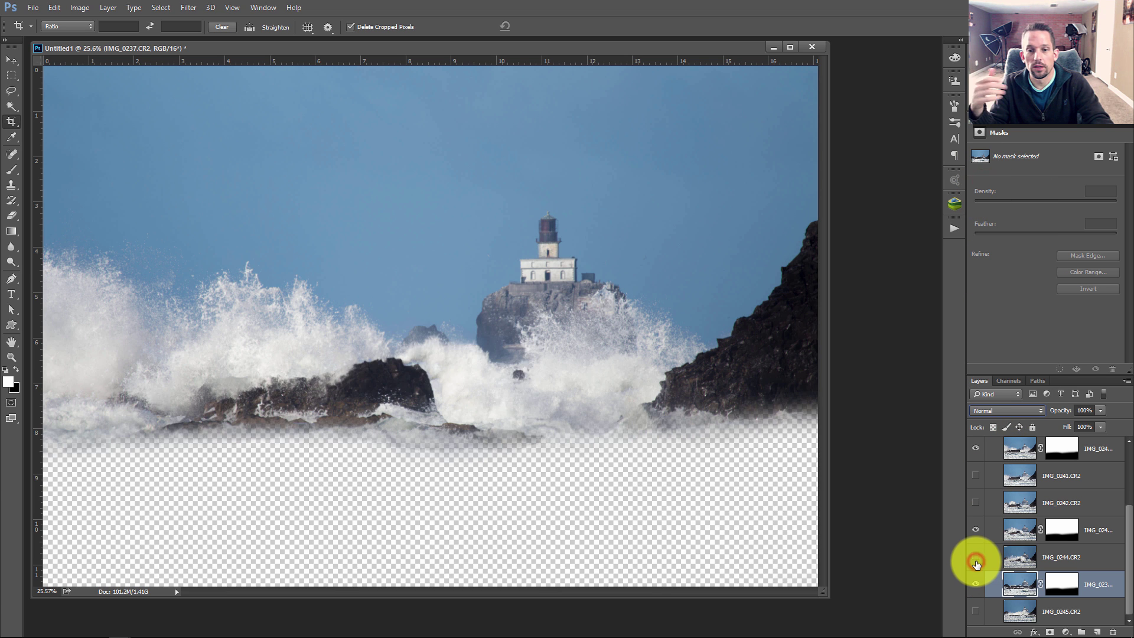
{"action": "left_click", "coordinate": [975, 557]}
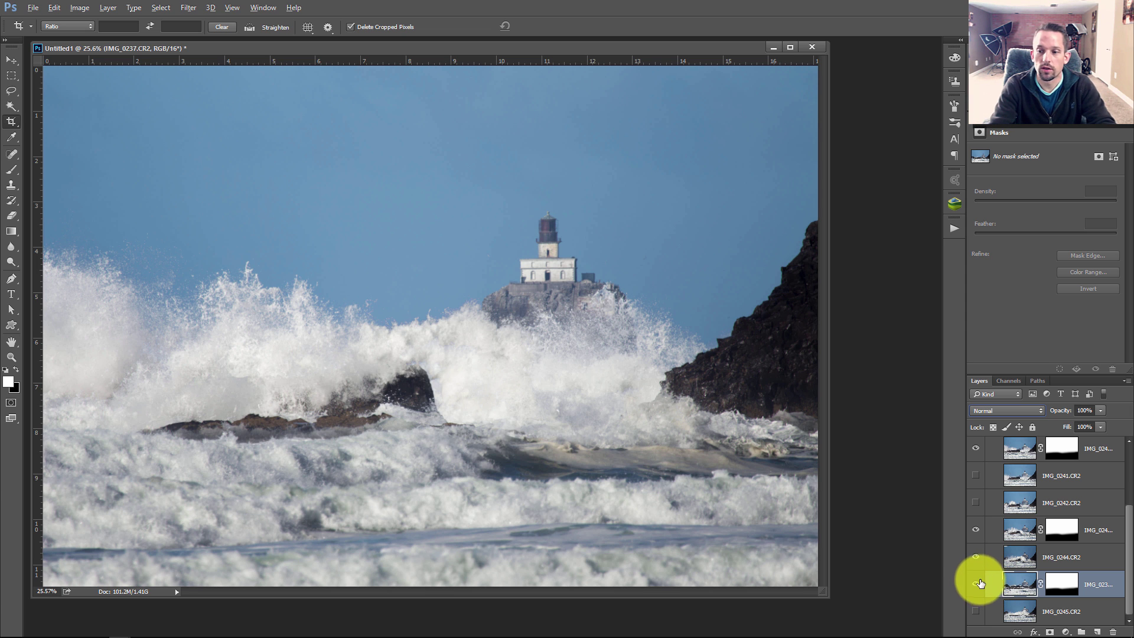
Solo IMG_0245, restore all layers, then toggle merged Layer 1 to compare composites
{"action": "left_click", "coordinate": [976, 612], "text": "alt"}
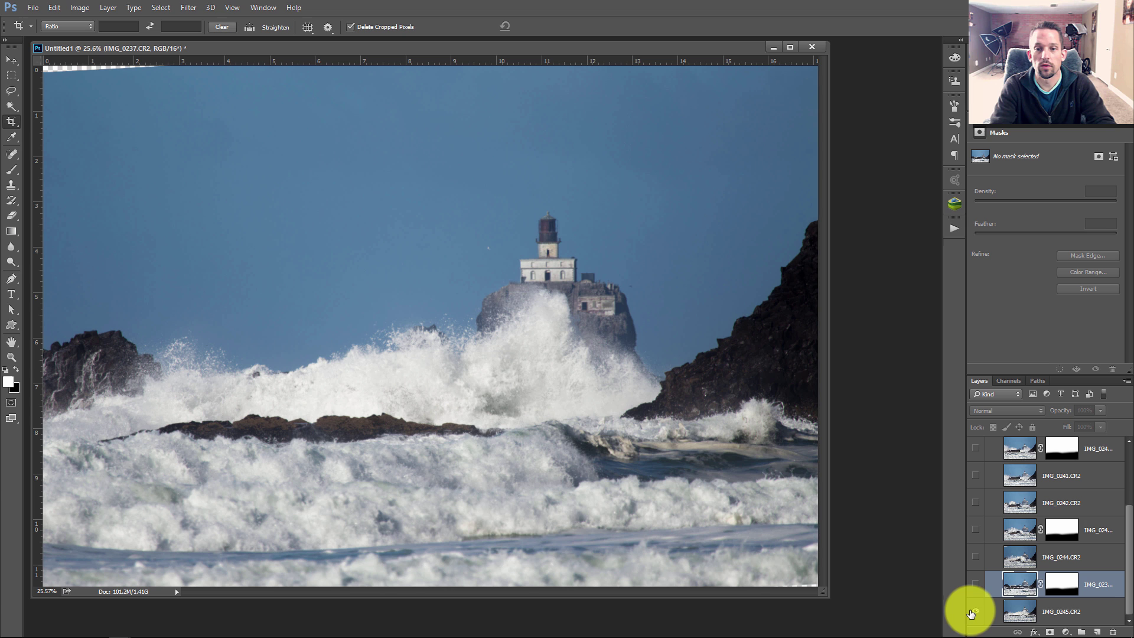
{"action": "left_click", "coordinate": [971, 611], "text": "alt"}
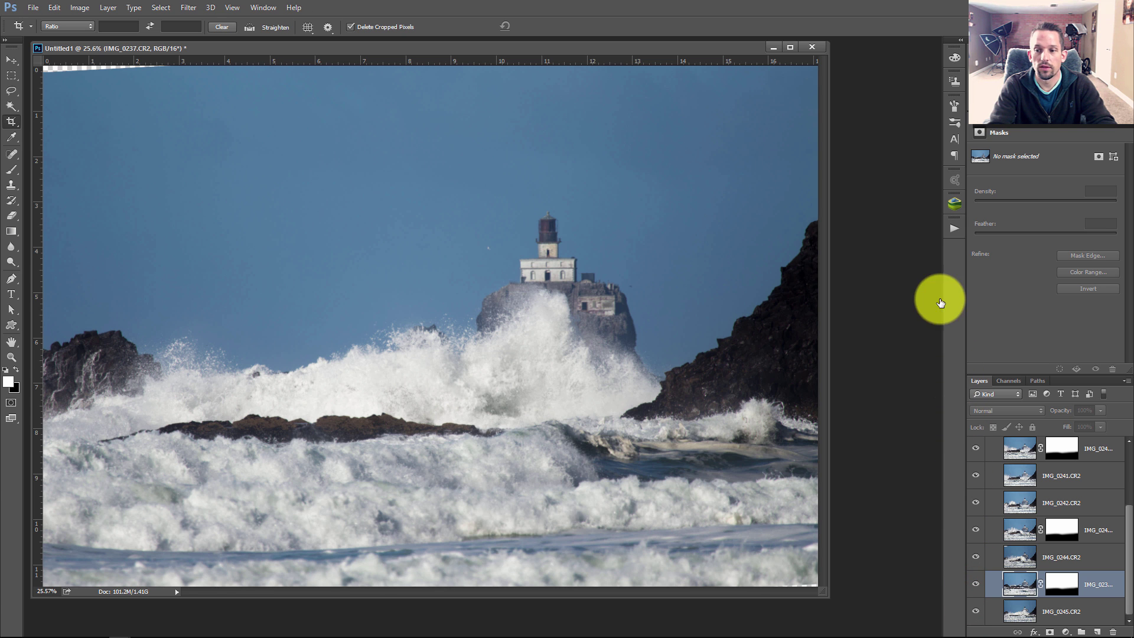
{"action": "scroll", "coordinate": [972, 487], "scroll_direction": "up", "scroll_amount": 4}
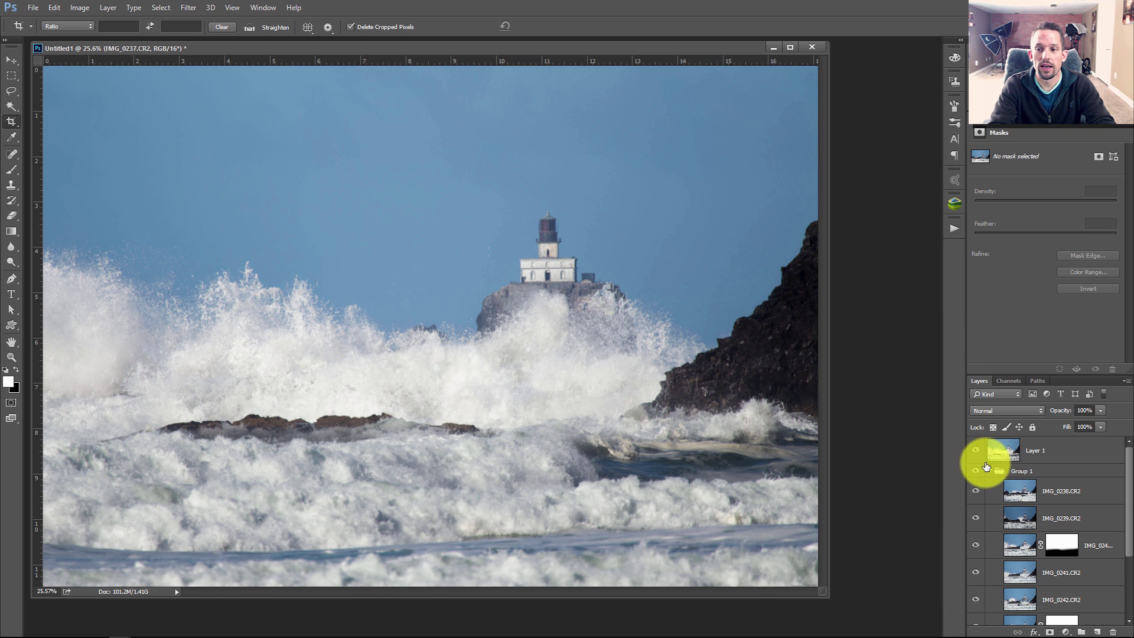
{"action": "left_click", "coordinate": [977, 452]}
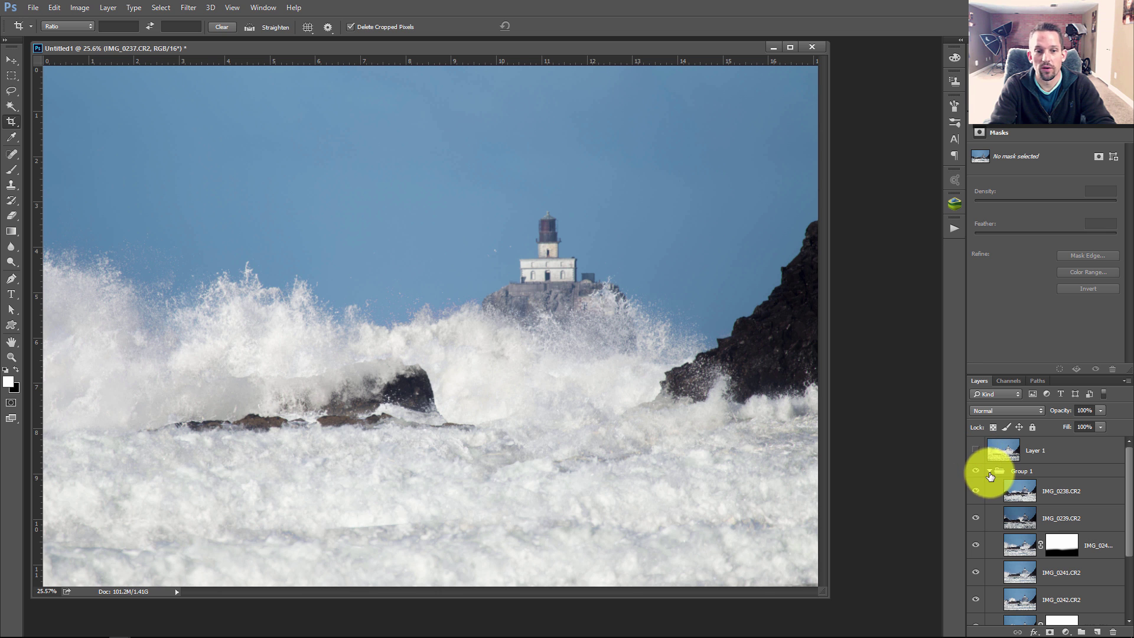